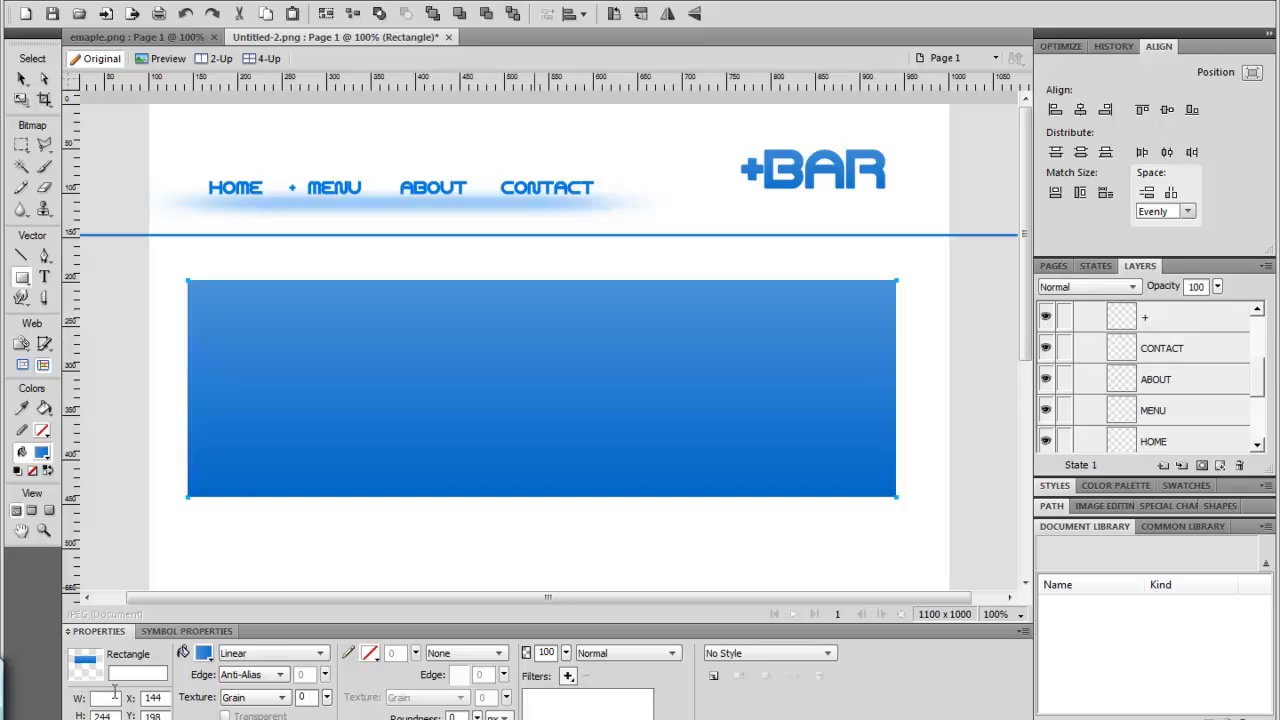
- Resize the large blue gradient rectangle to 800 pixels wide and 250 pixels high
key(Return)
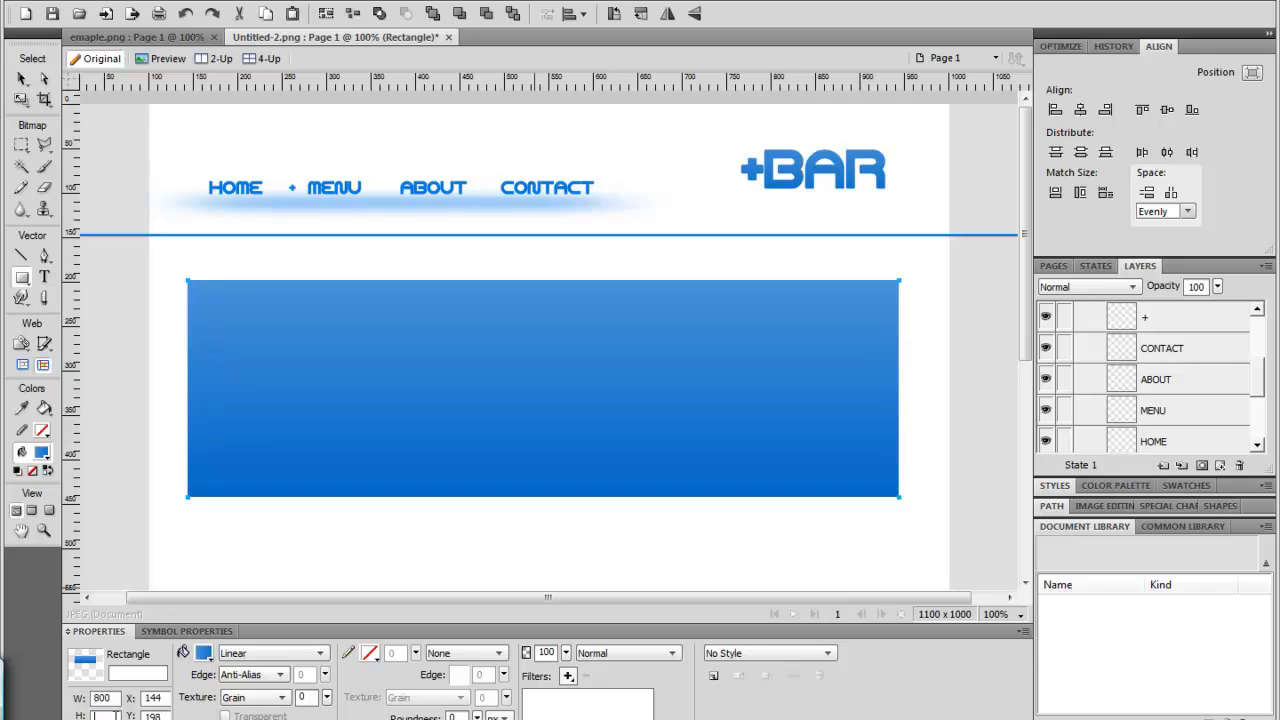
click(119, 716)
text(250)
key(Return)
- Move the large rectangle beneath the header line to about X 156, Y 187, centred on the page
click(21, 78)
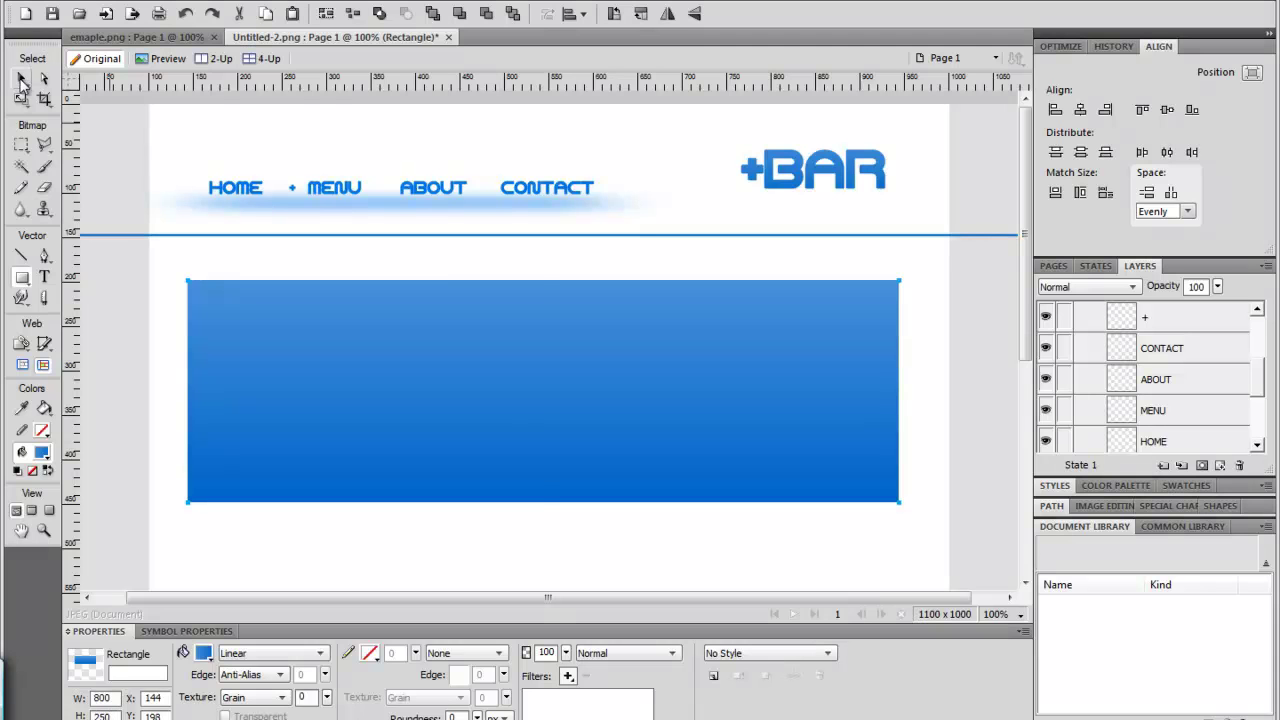
drag(596, 363, 606, 355)
click(517, 528)
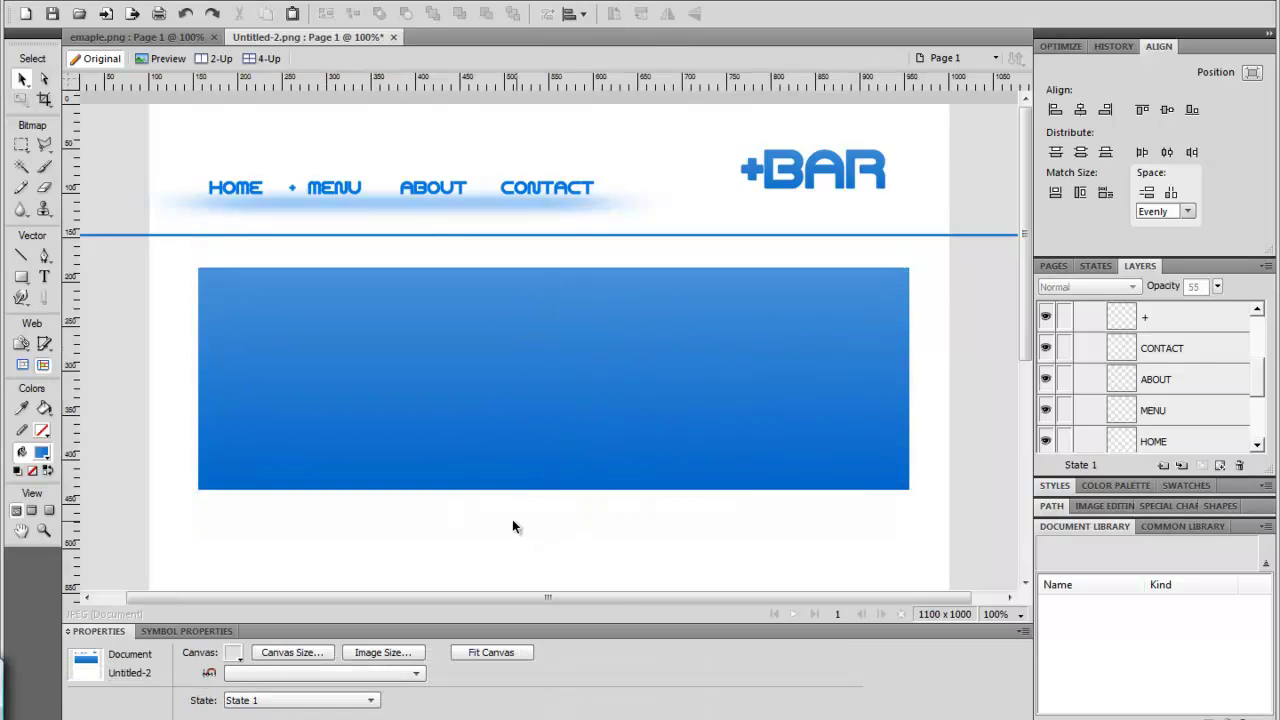
scroll(510, 522, down, 1)
click(559, 339)
drag(559, 339, 558, 342)
click(488, 549)
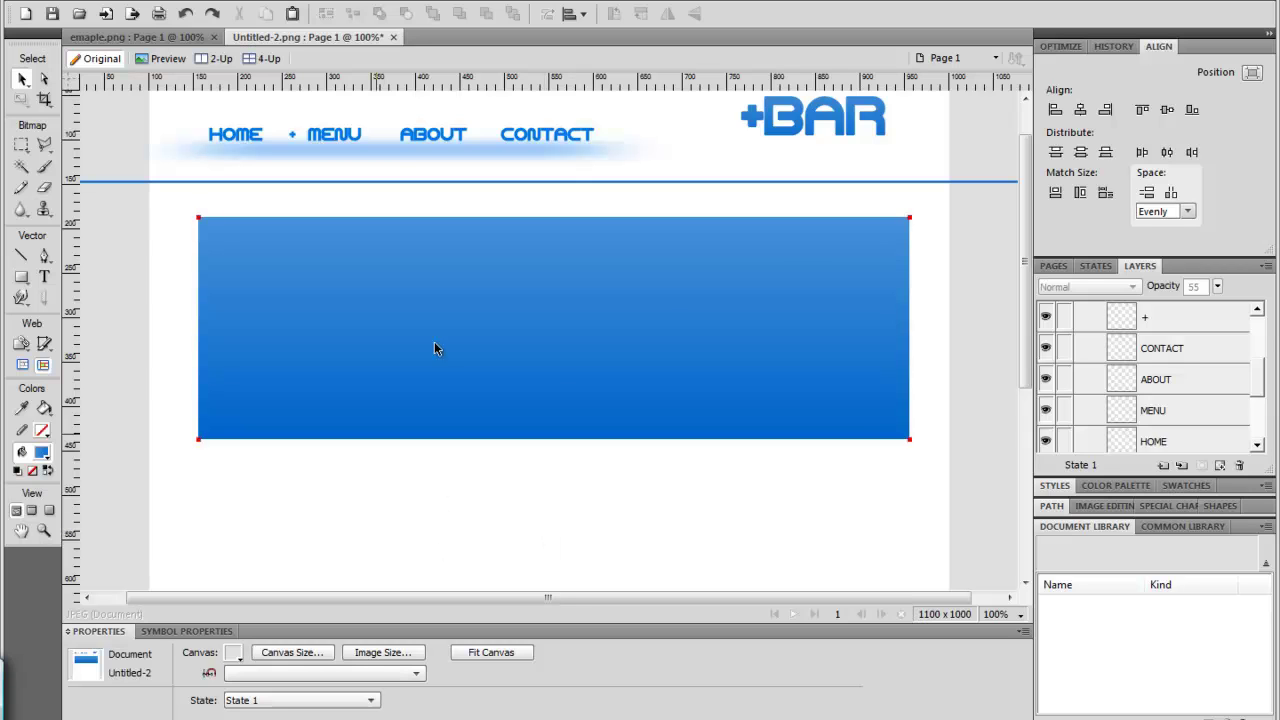
click(670, 502)
click(425, 379)
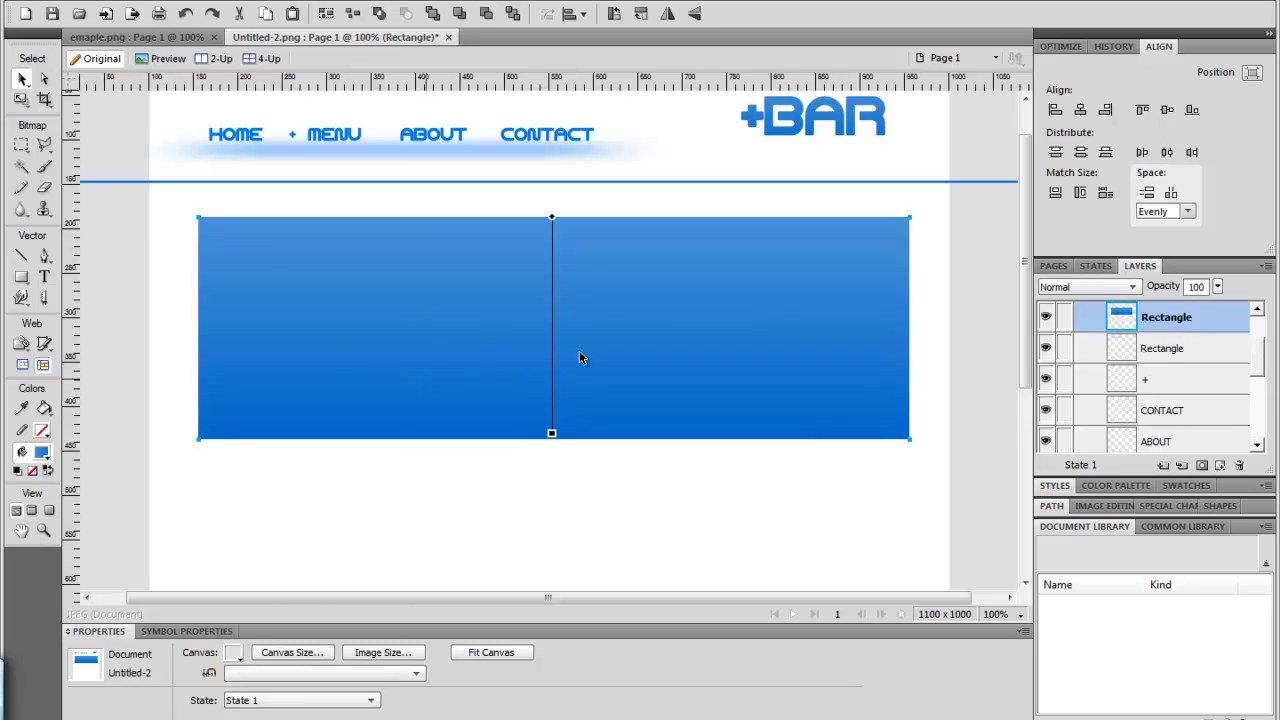
click(187, 450)
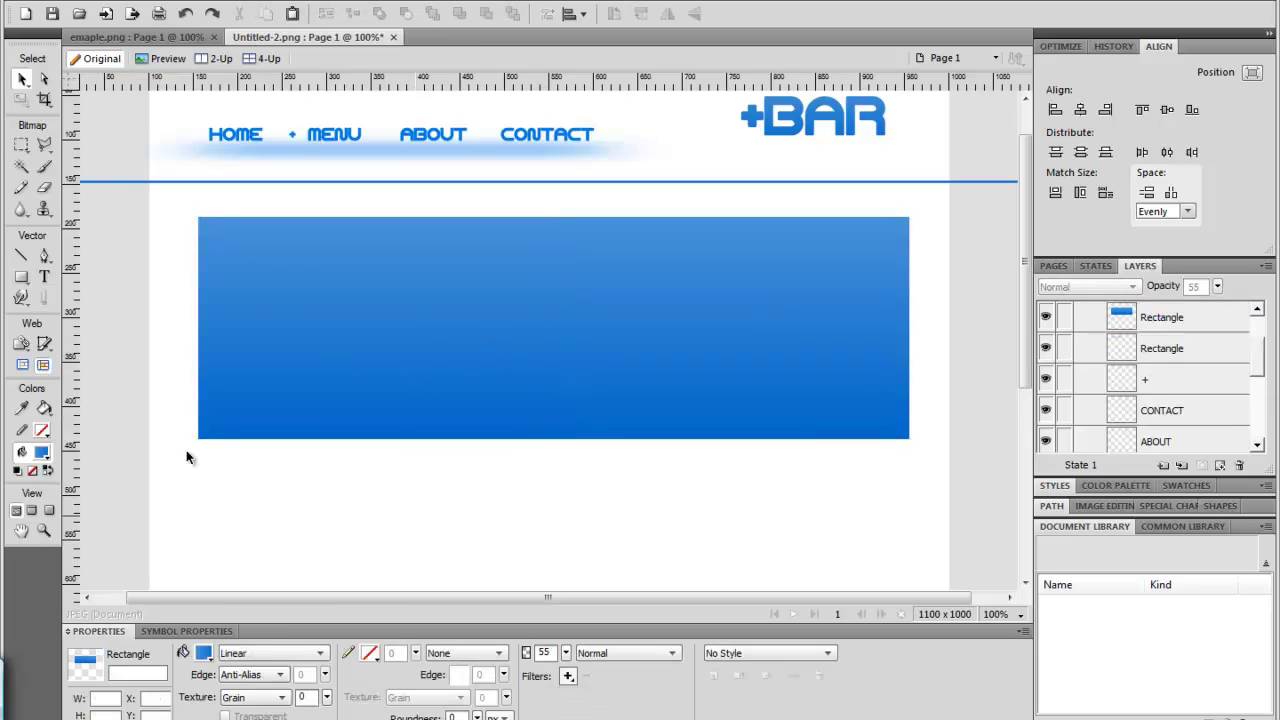
- Draw a second rectangle directly below the large one and set its size to 700 by 150 pixels
click(22, 278)
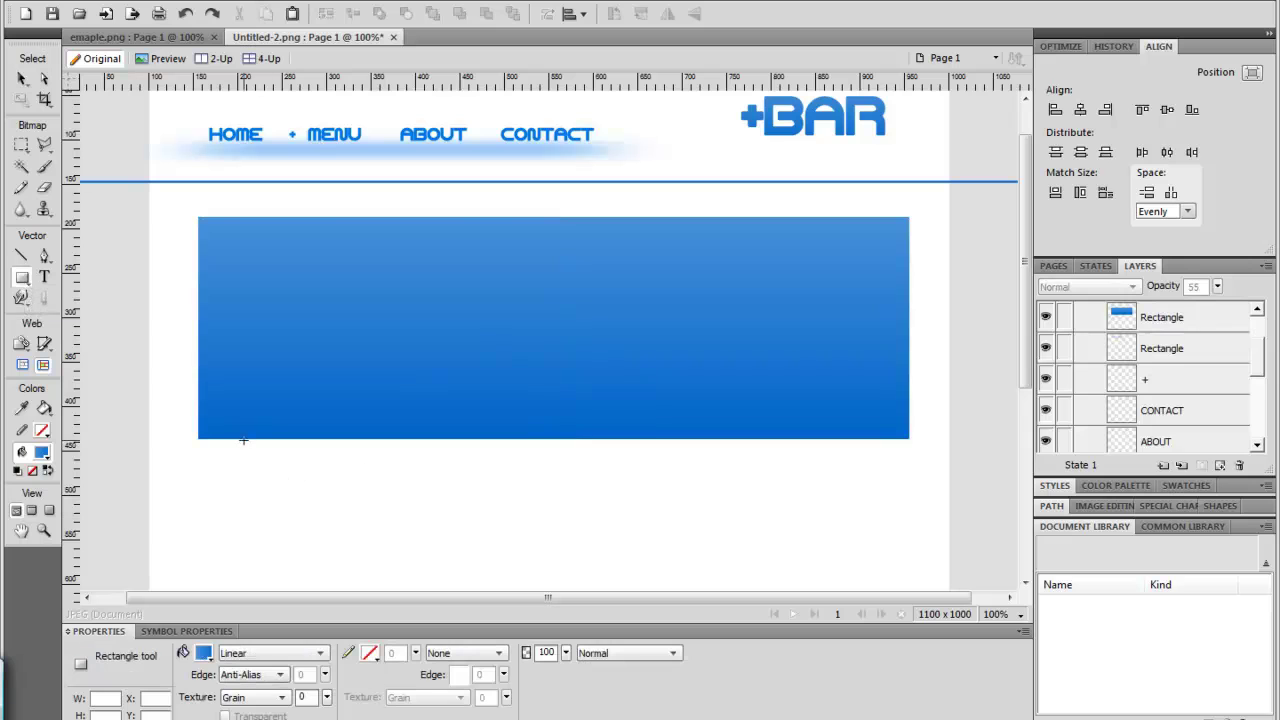
drag(236, 438, 865, 541)
click(20, 82)
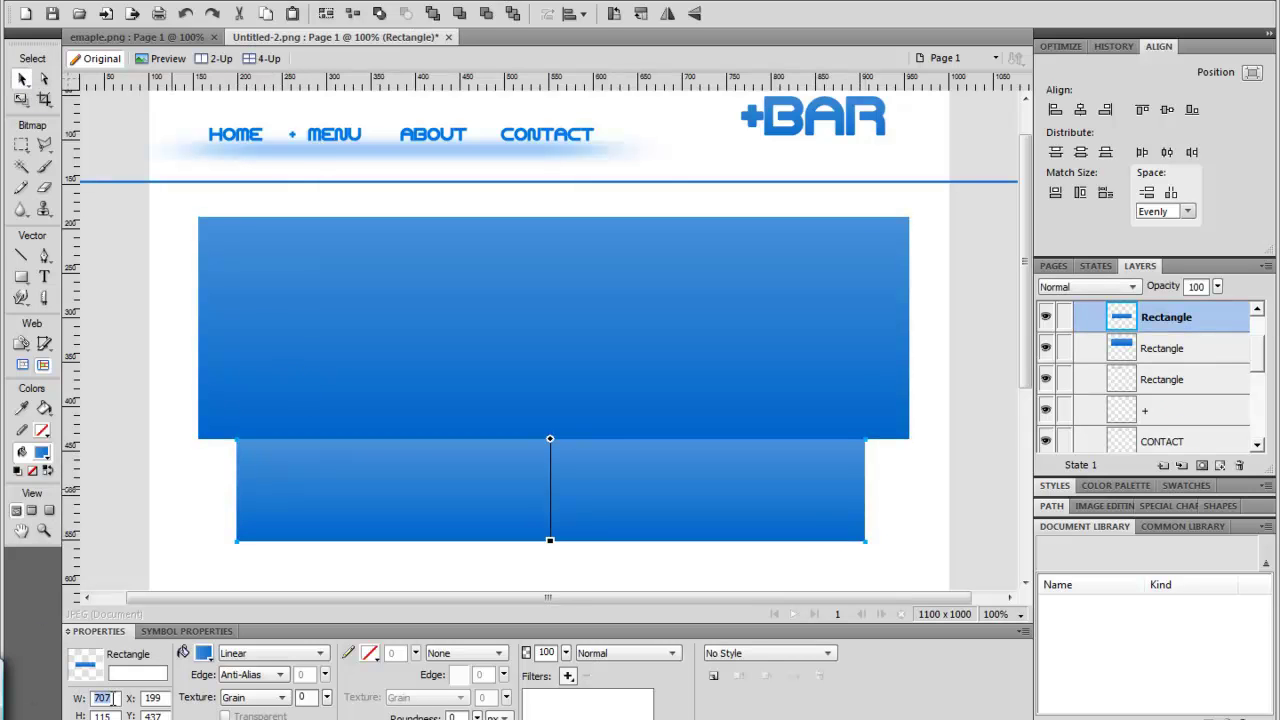
key(Return)
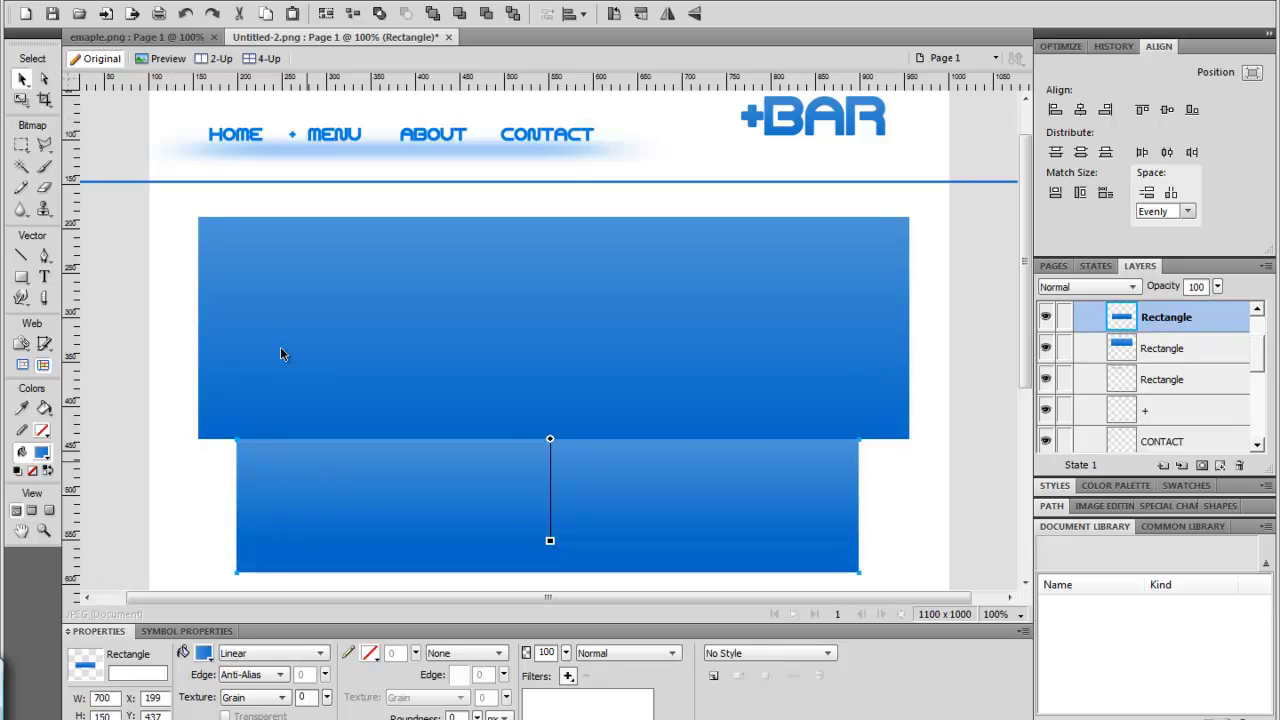
- Round the smaller rectangle's corners to 15 and move it up to overlap the large rectangle's lower edge
scroll(351, 334, down, 3)
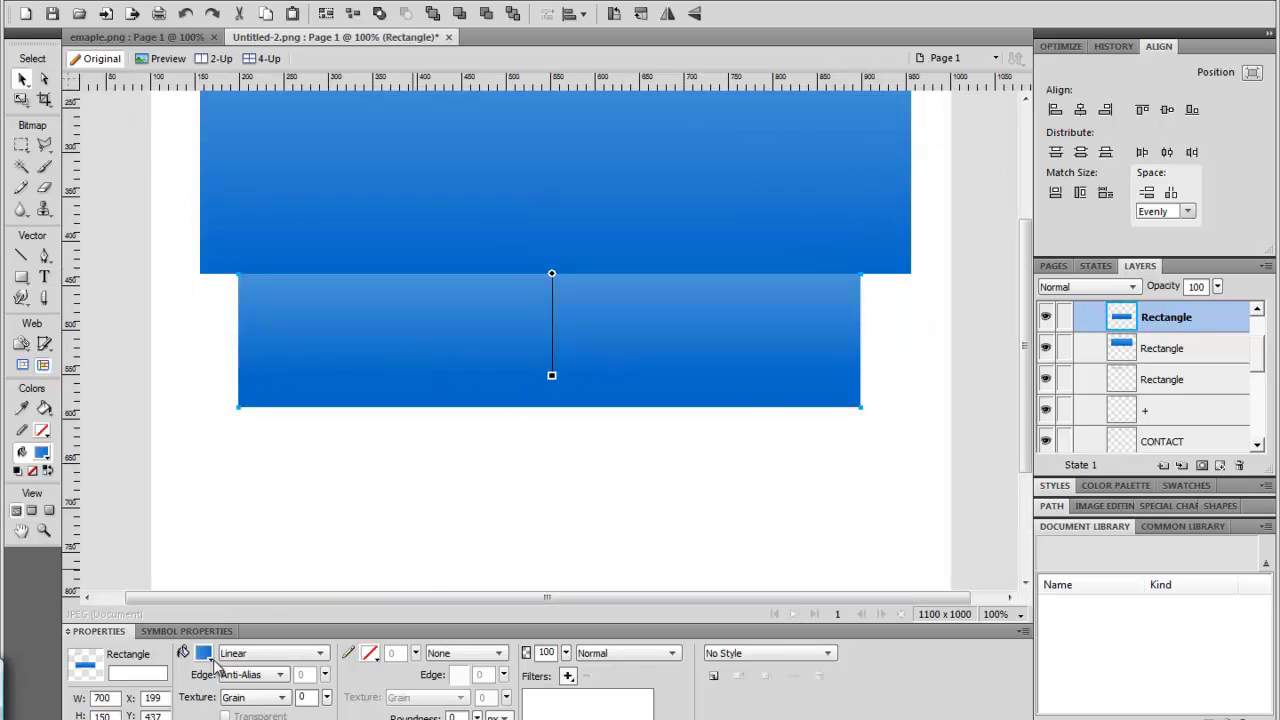
drag(476, 716, 482, 716)
click(551, 443)
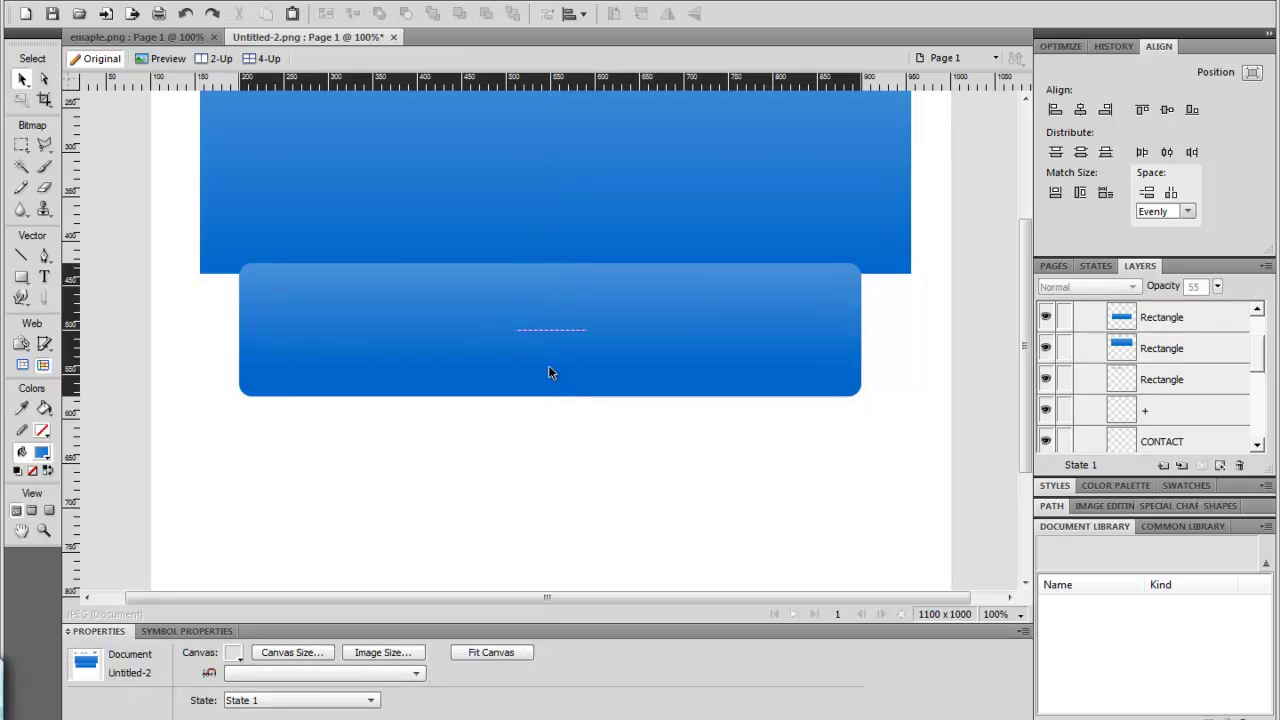
click(548, 372)
- Arrange the large rectangle in front of the smaller rounded one
right_click(535, 189)
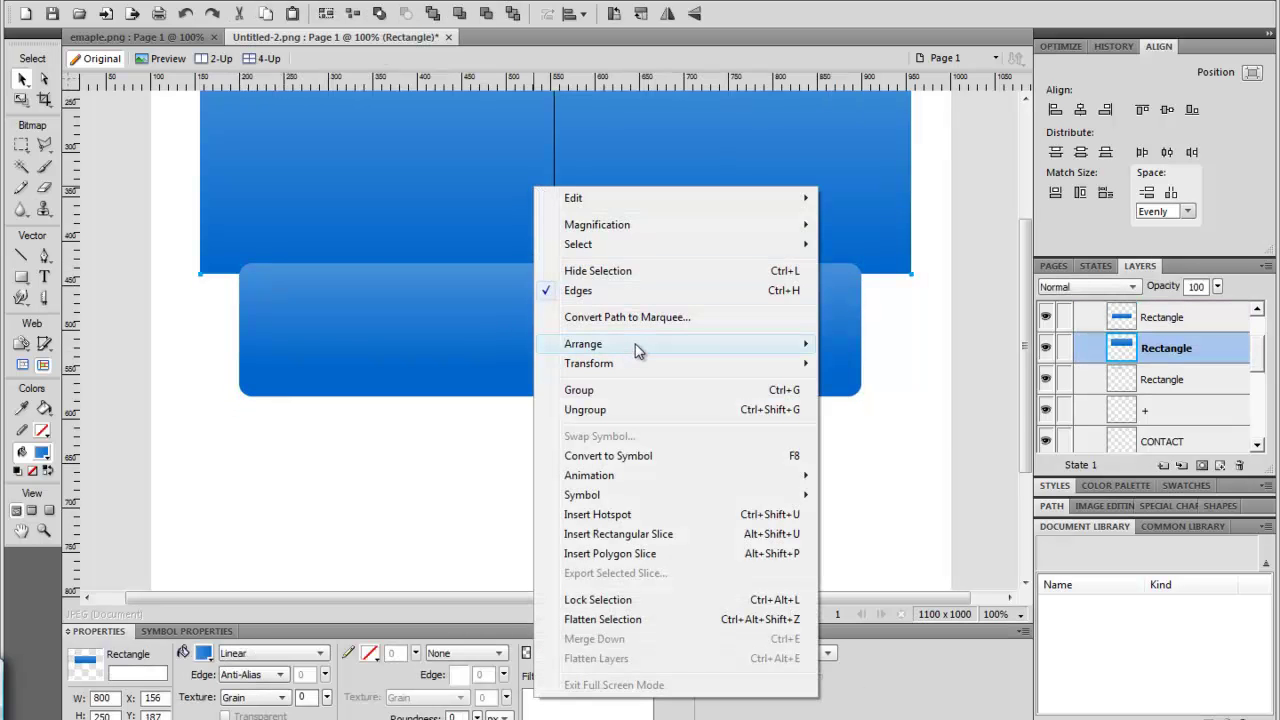
mouse_move(762, 350)
click(852, 345)
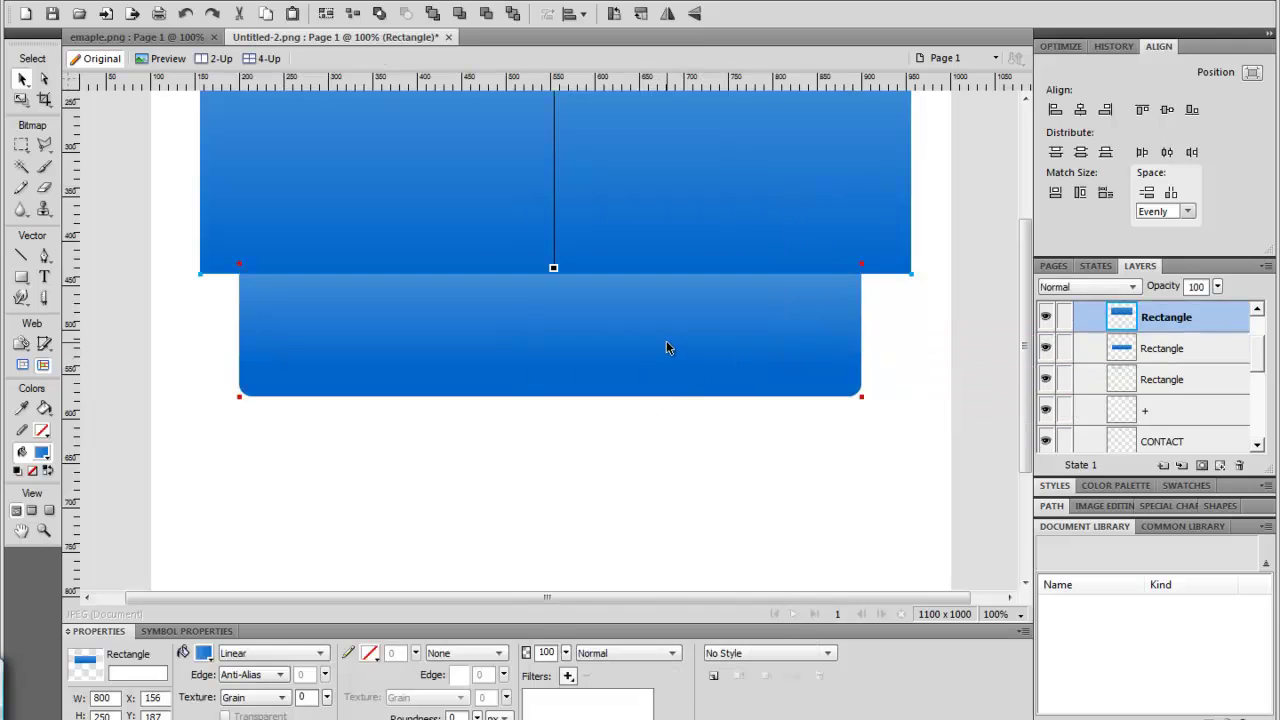
- Nudge the smaller rectangle until it is centred under the large one, at X 206, Y 425
click(666, 347)
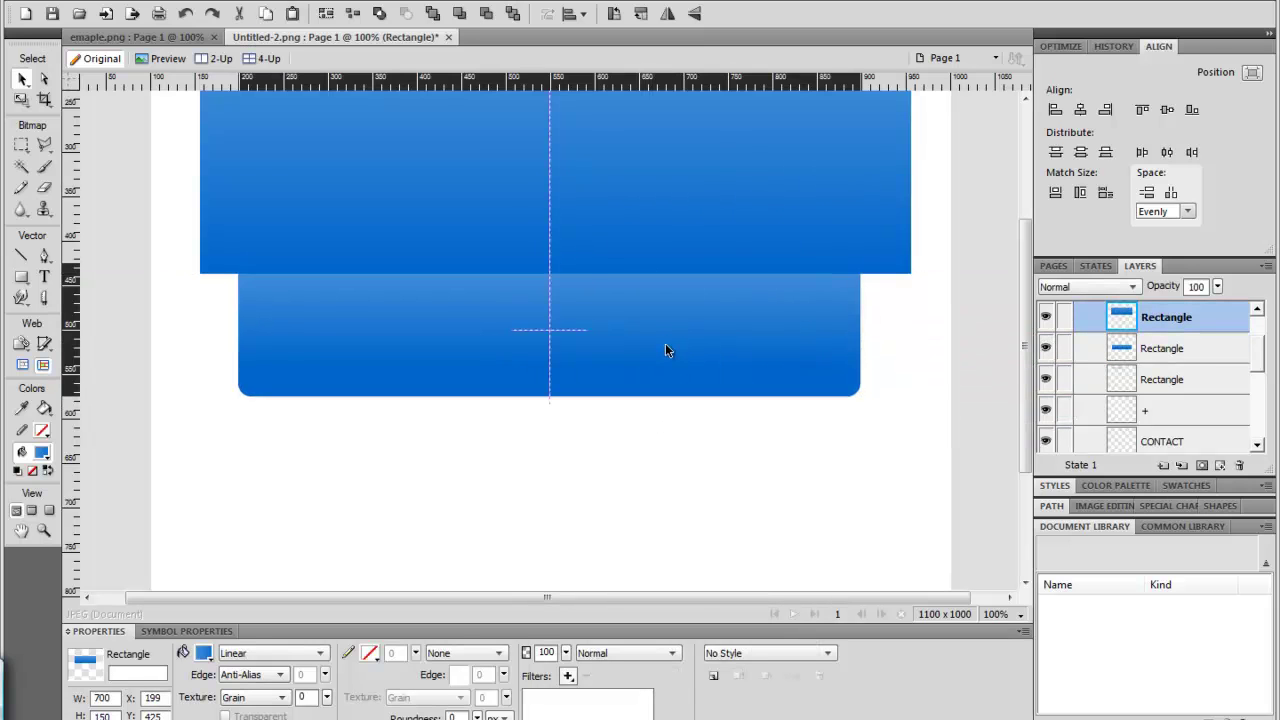
click(665, 343)
key(shift+Right)
key(Right)
key(Right)
key(Up)
key(Up)
key(Left)
key(Left)
key(Left)
key(Left)
key(Left)
key(Left)
key(Up)
key(Up)
key(Up)
key(Up)
key(Up)
key(Up)
key(Down)
key(Down)
key(Down)
key(Down)
key(Down)
key(Down)
key(Down)
key(Down)
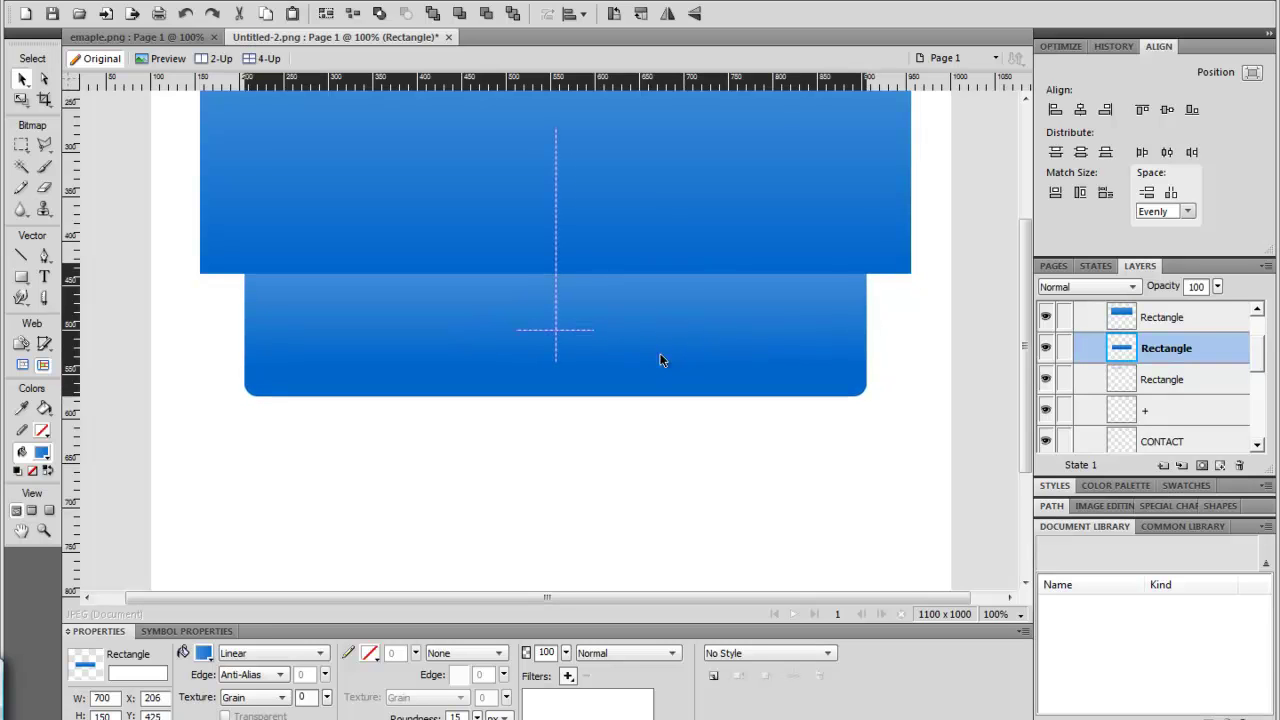
click(610, 472)
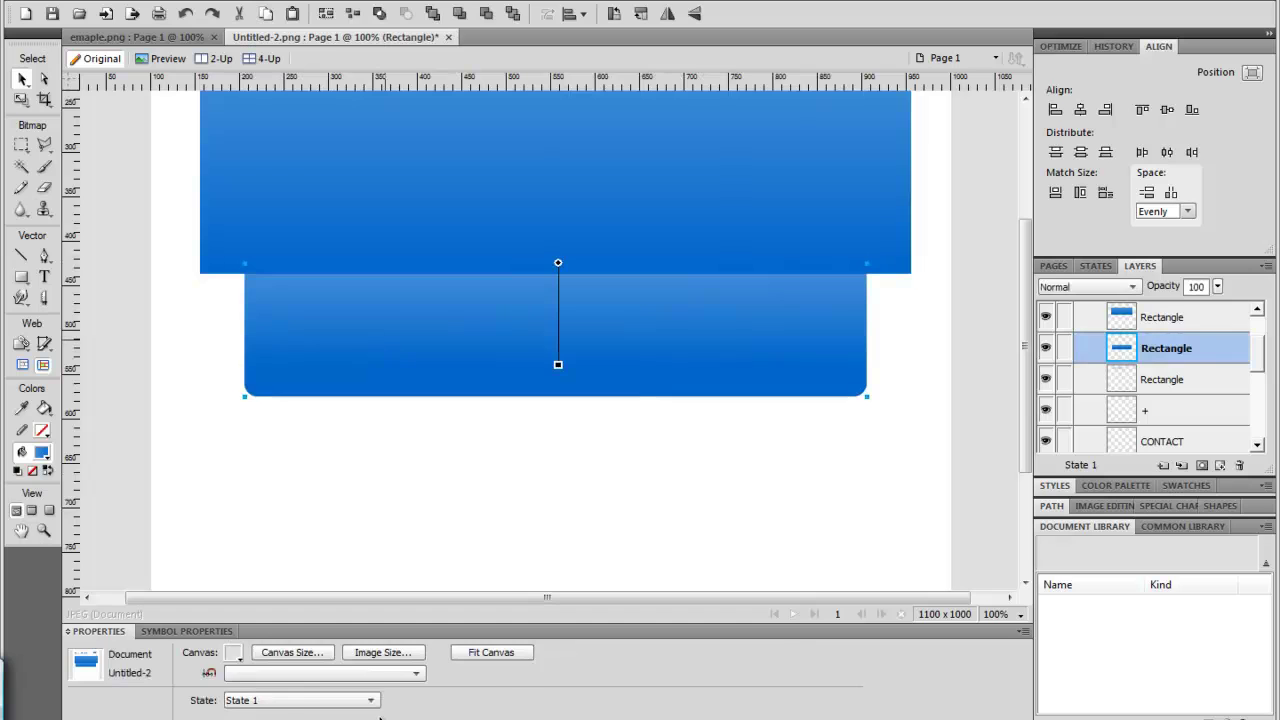
click(426, 517)
- Add a drop shadow to the large rectangle at a 270 angle with 47% opacity, adjusting its distance and softness
scroll(404, 298, up, 3)
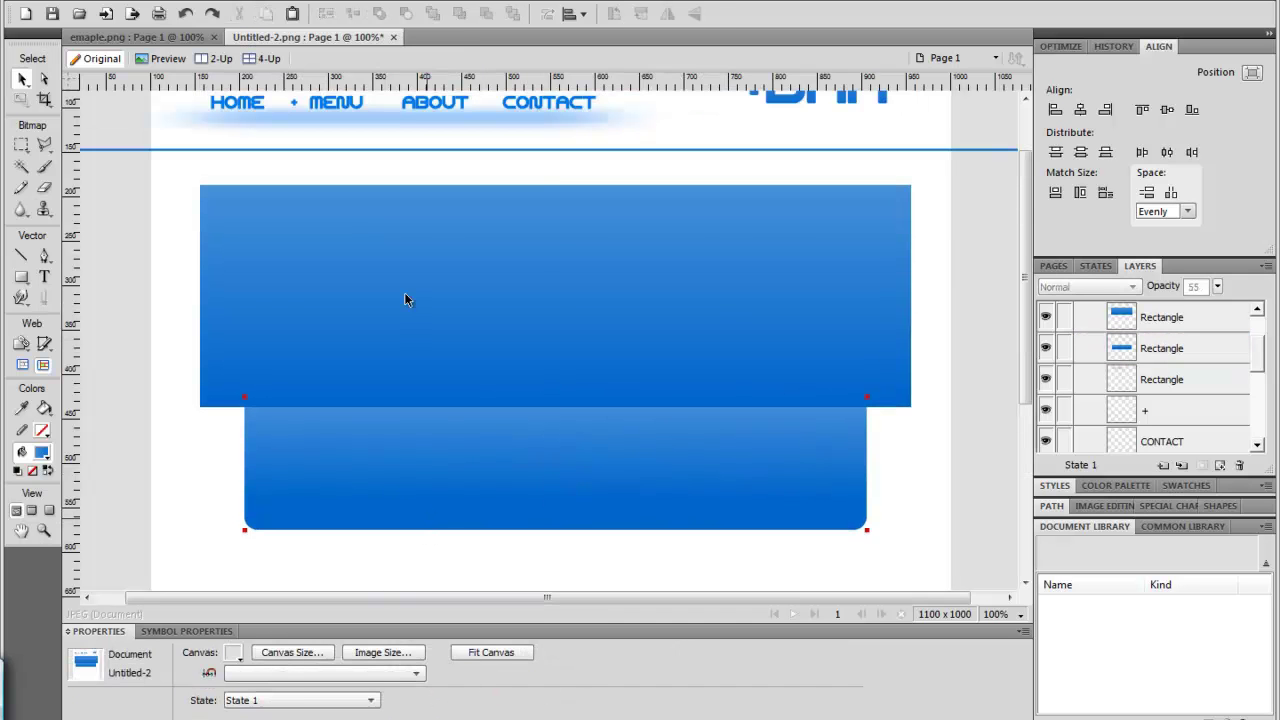
click(405, 299)
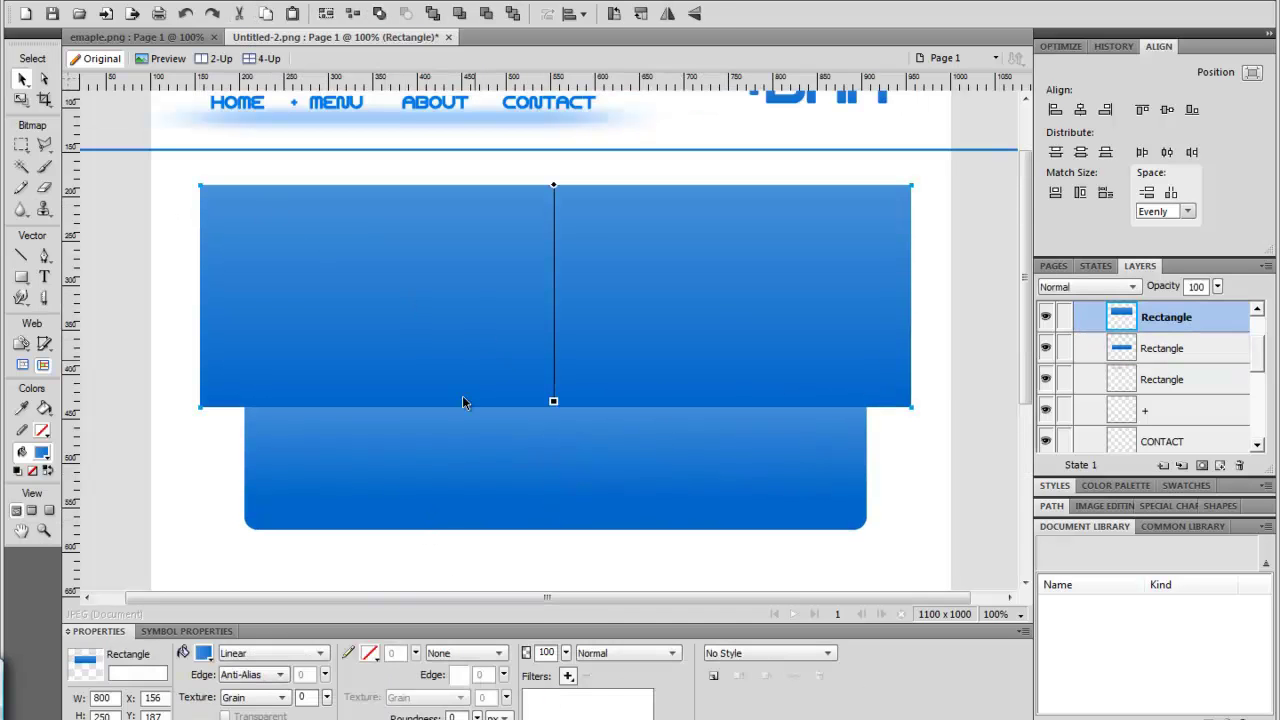
click(568, 676)
mouse_move(728, 619)
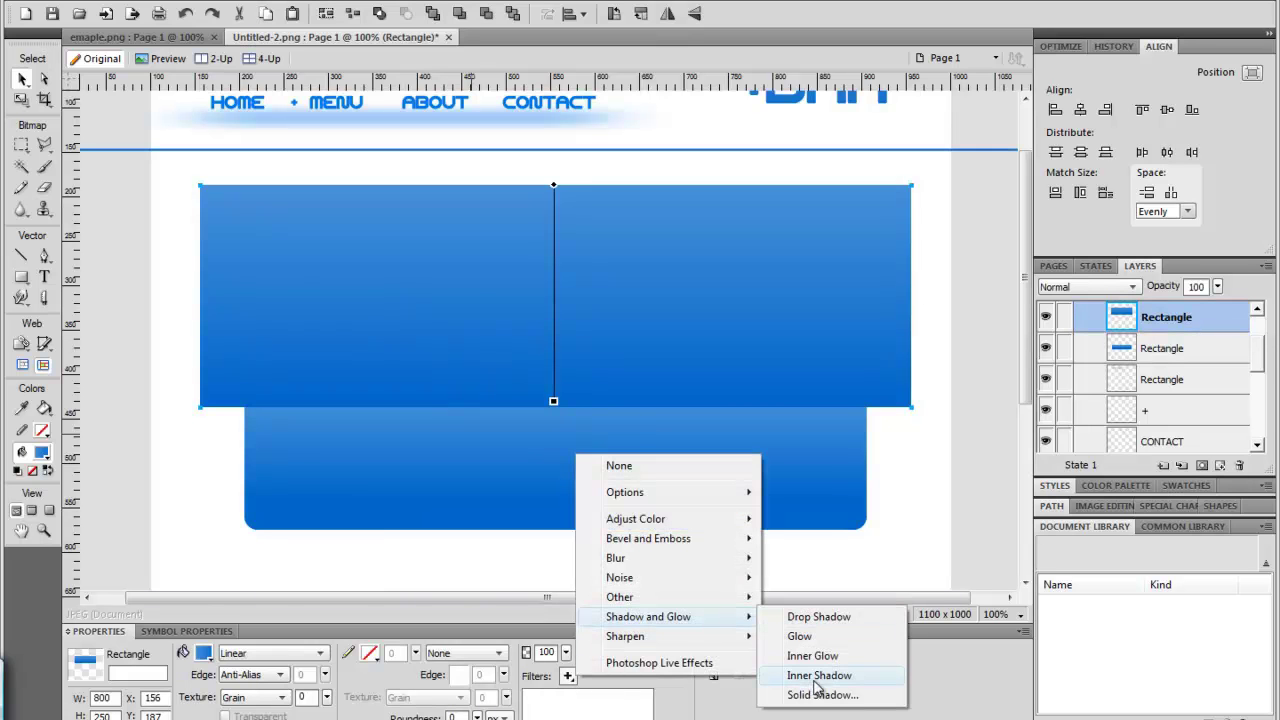
click(815, 617)
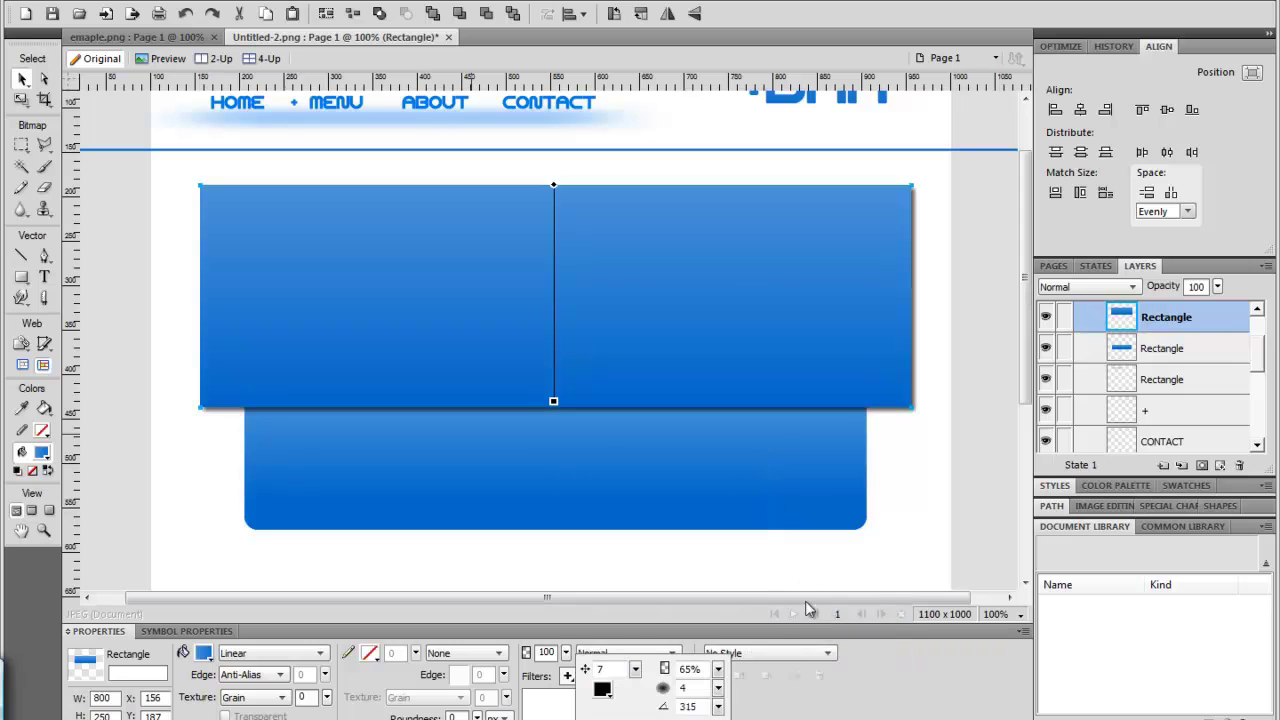
mouse_move(718, 708)
mouse_down()
mouse_move(700, 706)
mouse_move(724, 692)
mouse_up()
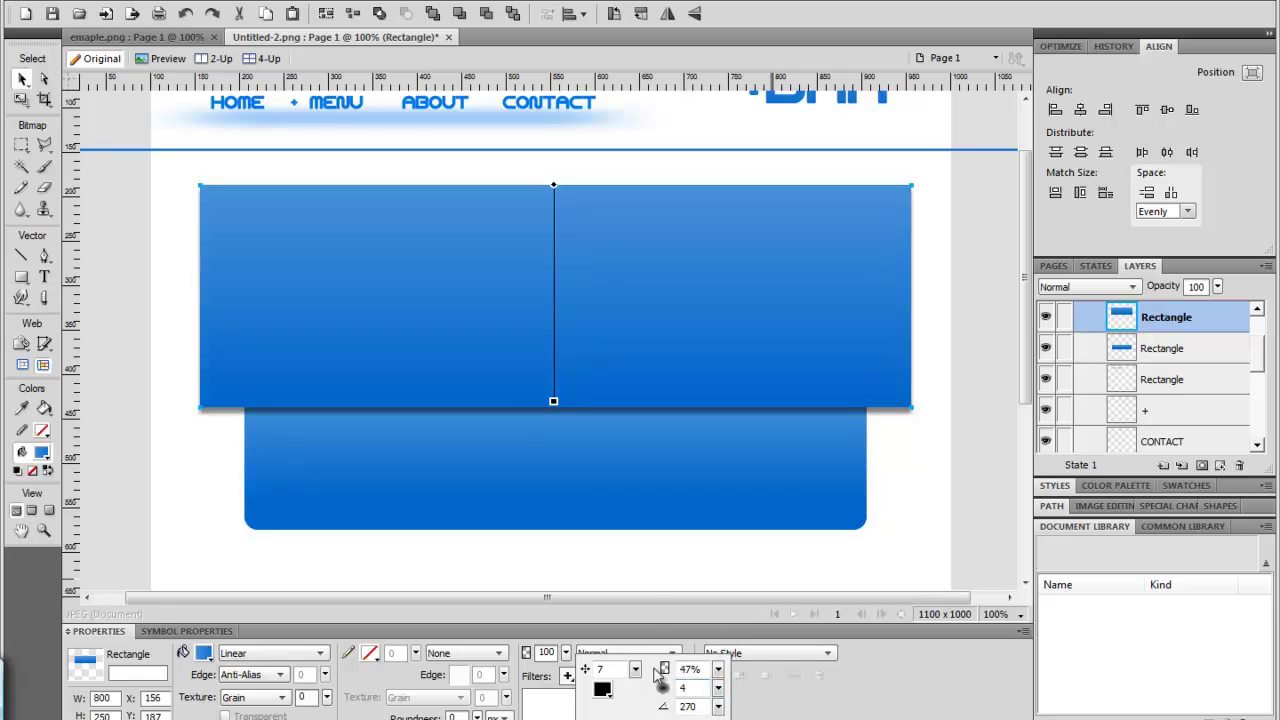
drag(635, 669, 635, 685)
drag(718, 688, 721, 678)
click(192, 440)
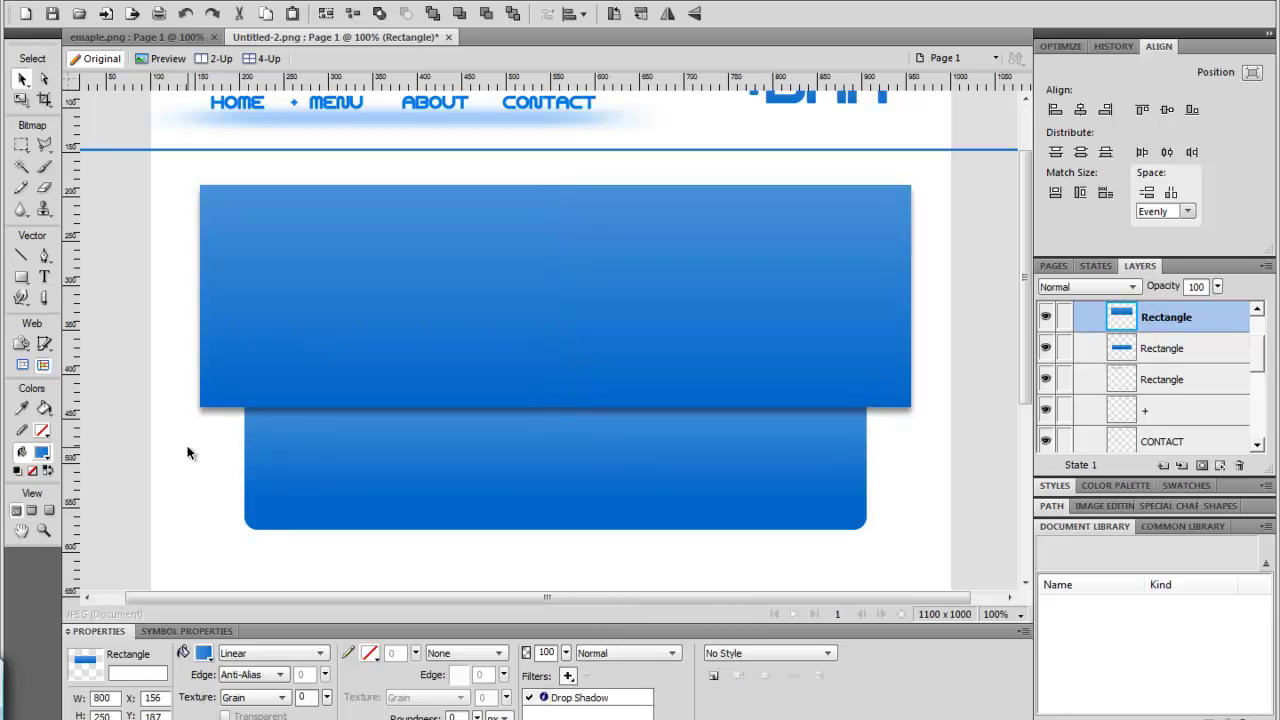
- Change the smaller rectangle's linear gradient colours to white and light grey
scroll(988, 198, up, 3)
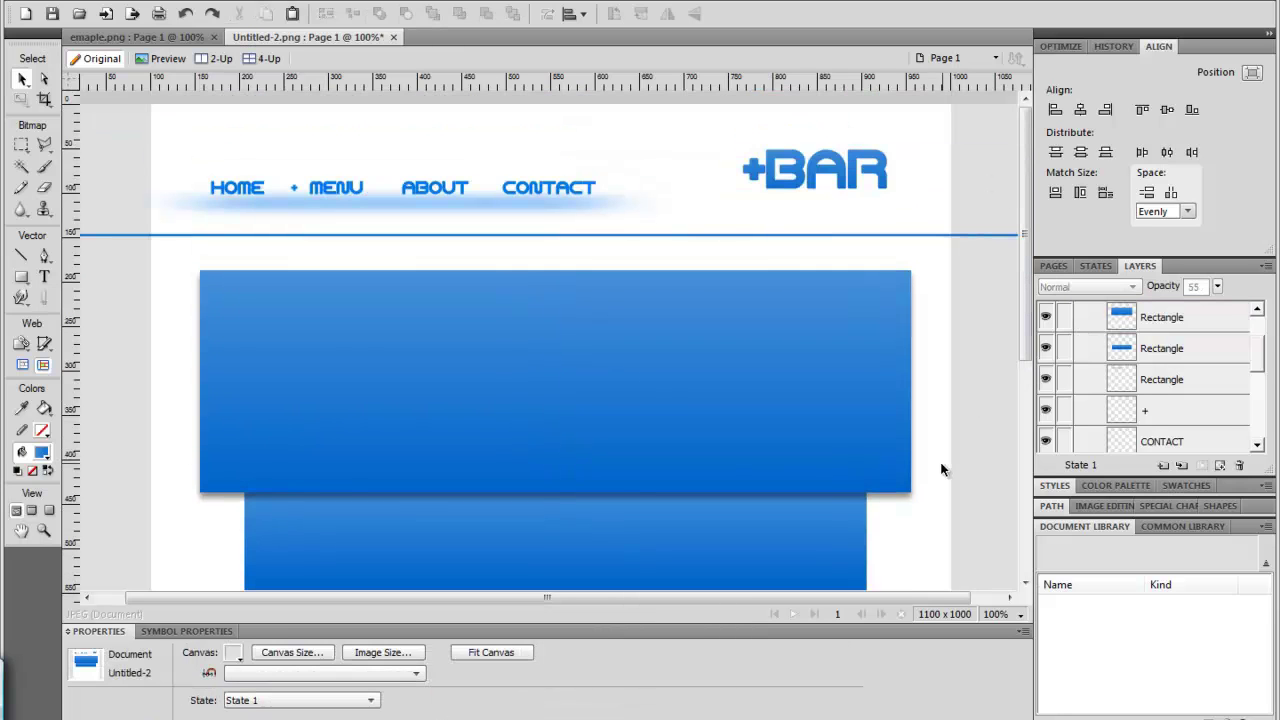
scroll(979, 433, down, 6)
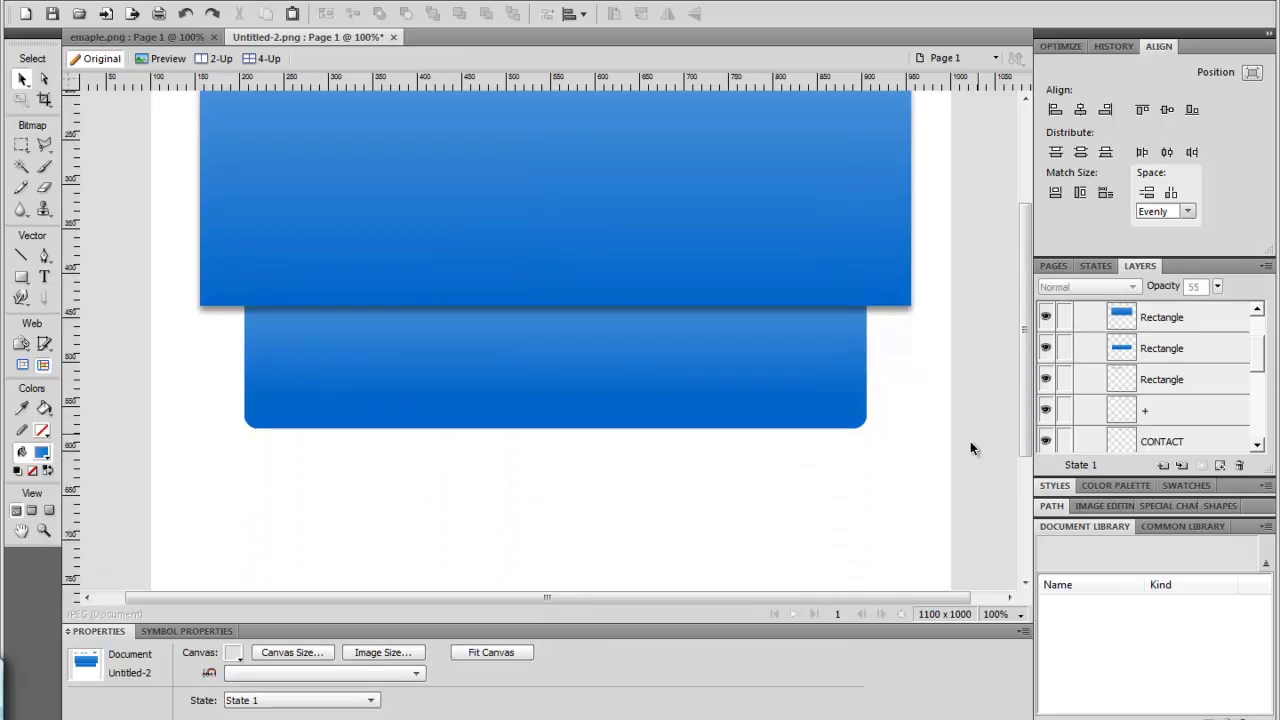
scroll(968, 449, up, 2)
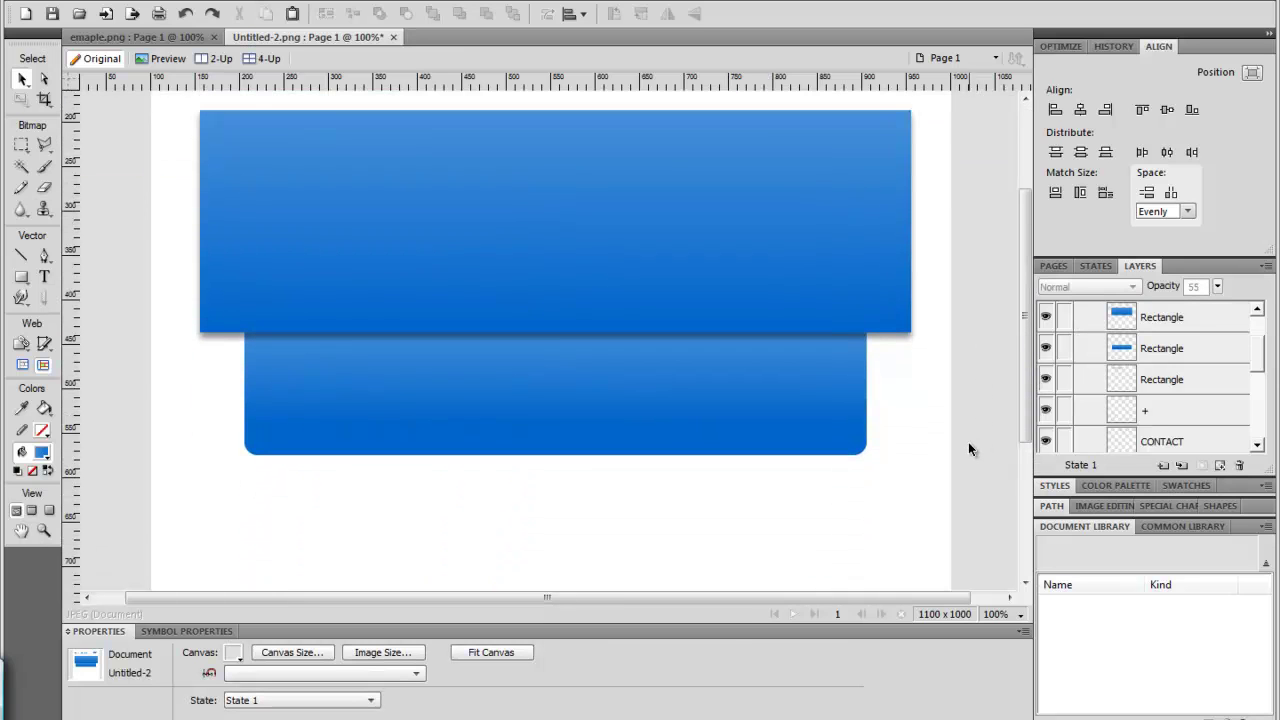
click(488, 410)
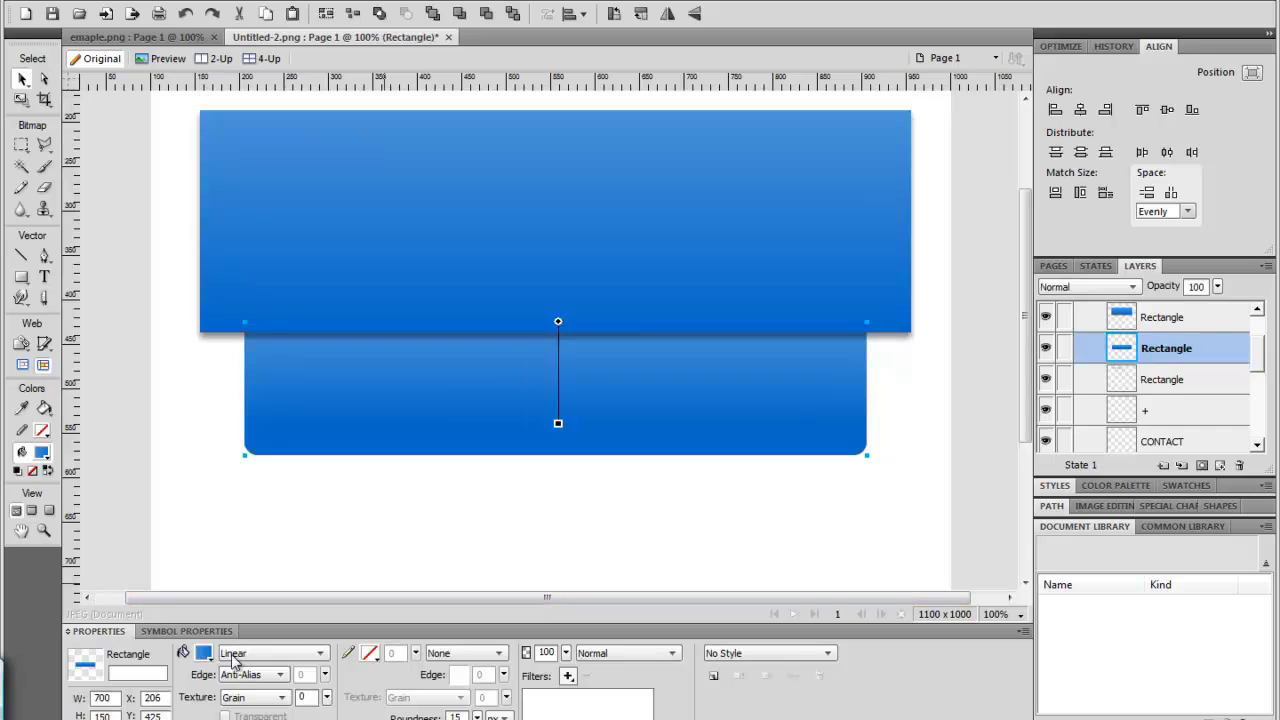
click(207, 655)
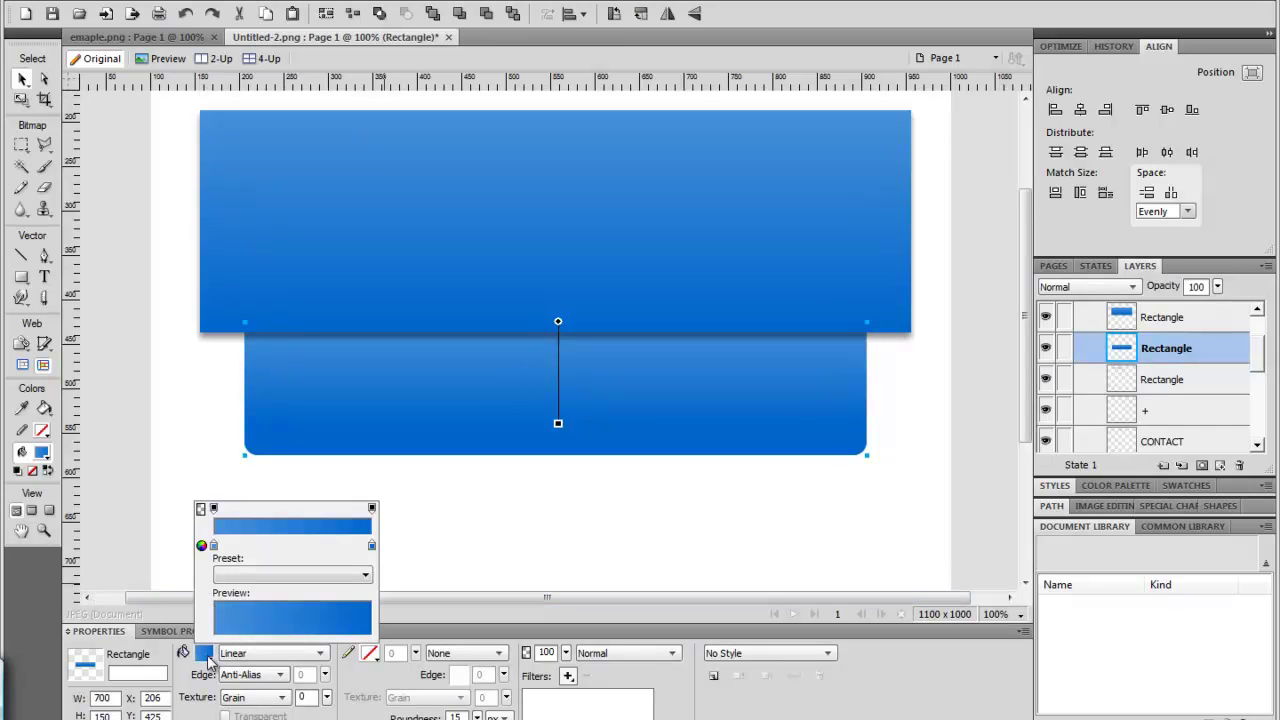
click(372, 545)
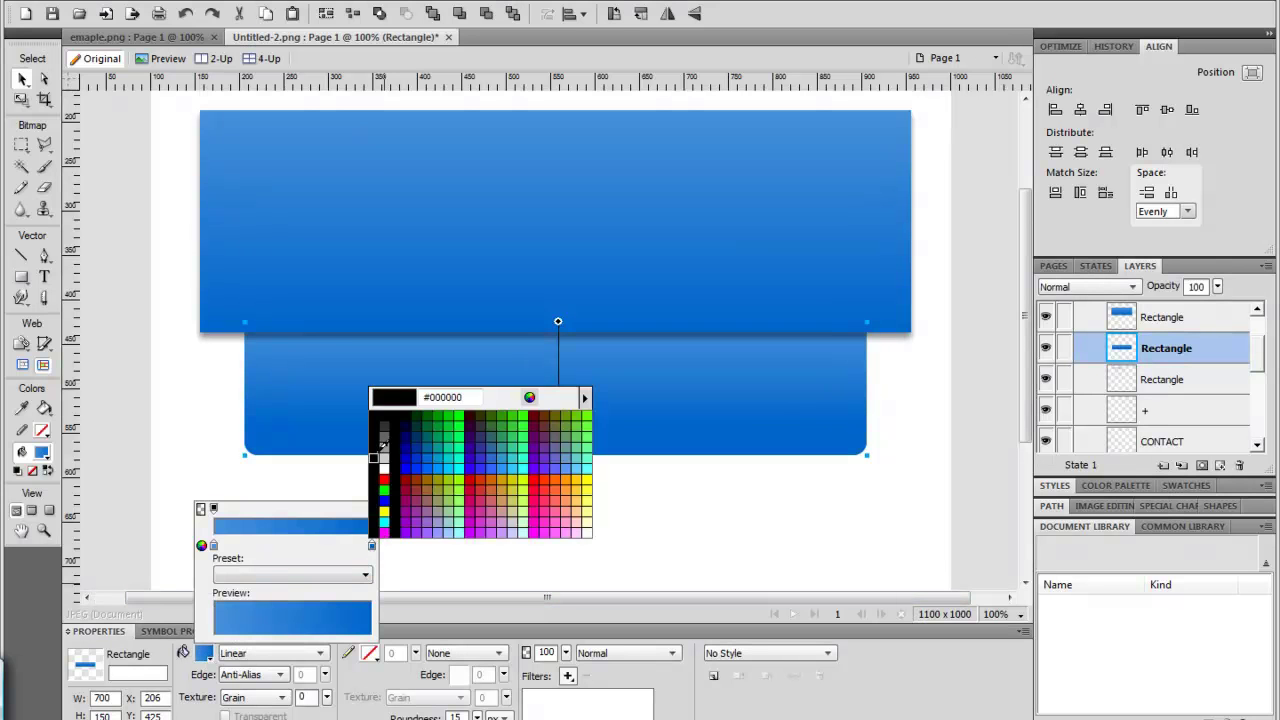
click(384, 446)
click(213, 545)
click(223, 466)
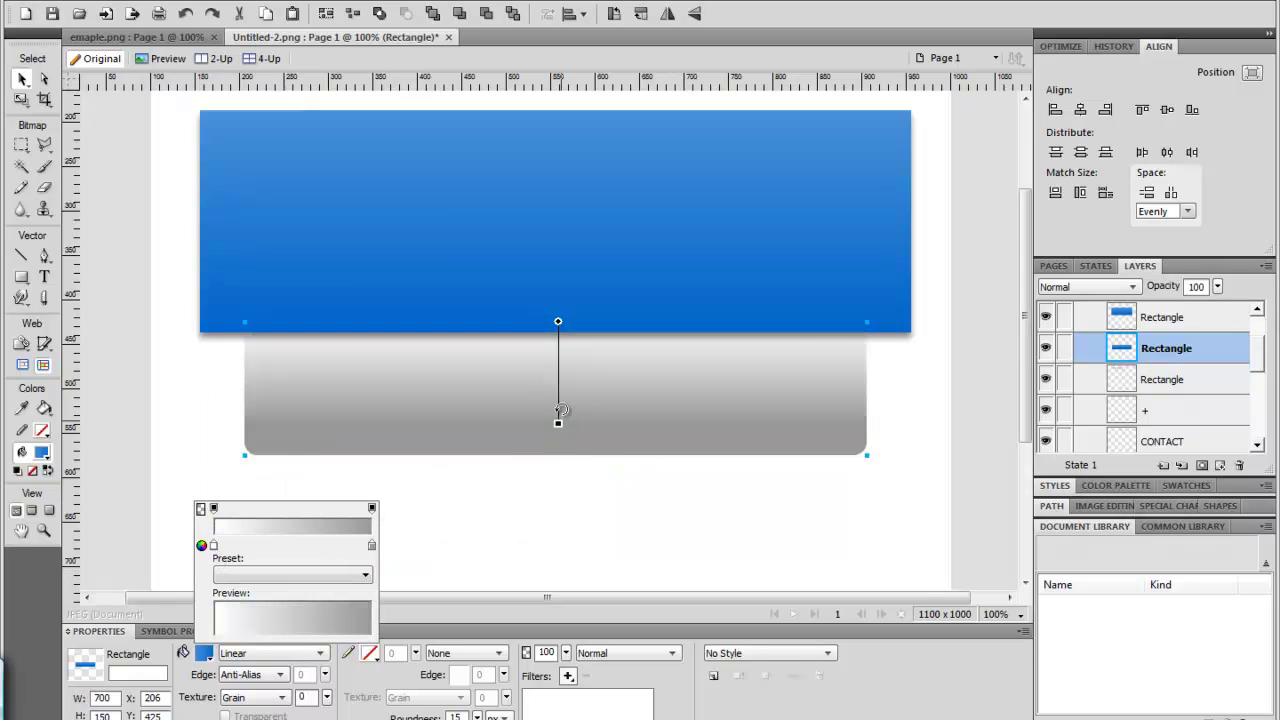
click(372, 545)
click(329, 622)
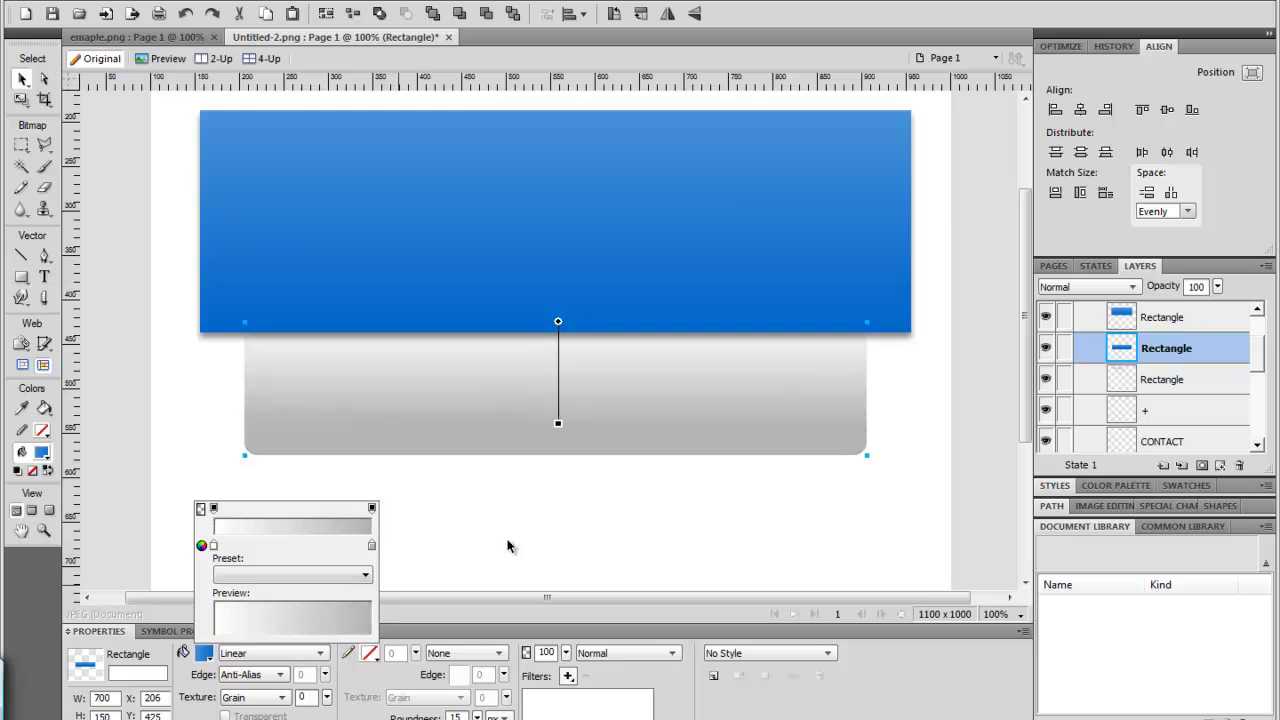
- Rearrange the gradient stops of the smaller rectangle so that it starts with grey and fades to white
click(294, 546)
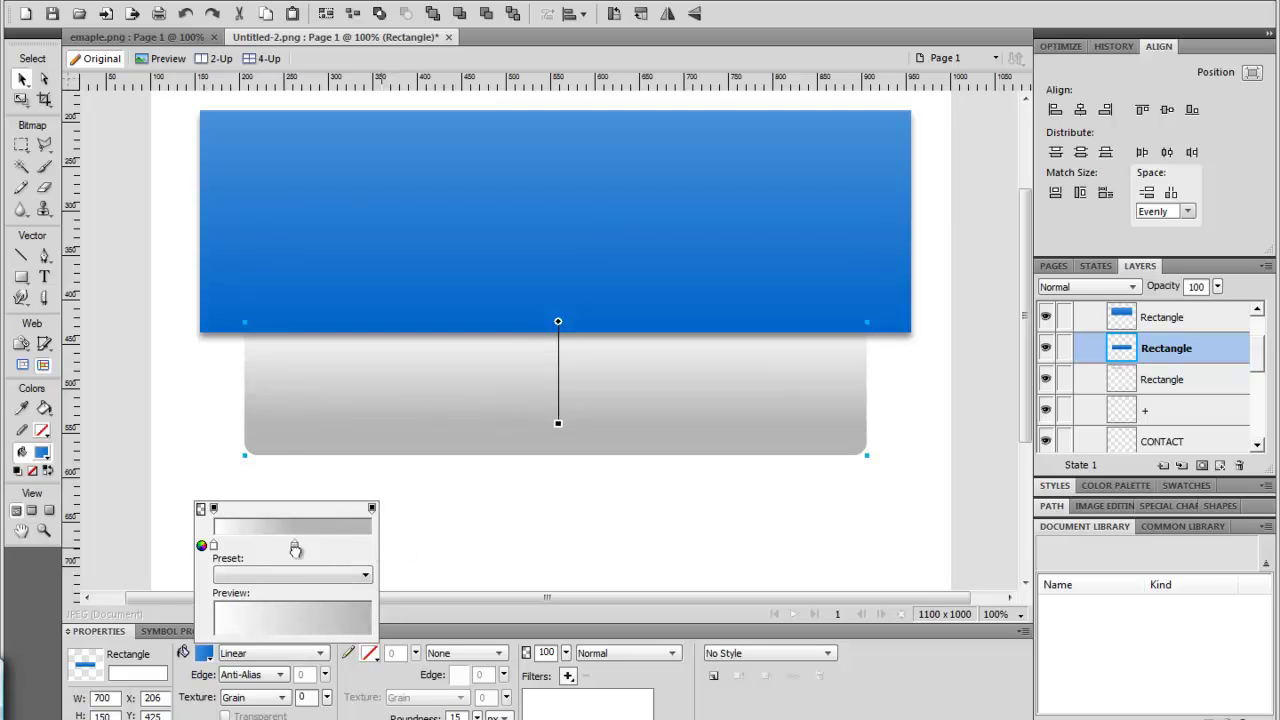
drag(213, 545, 198, 558)
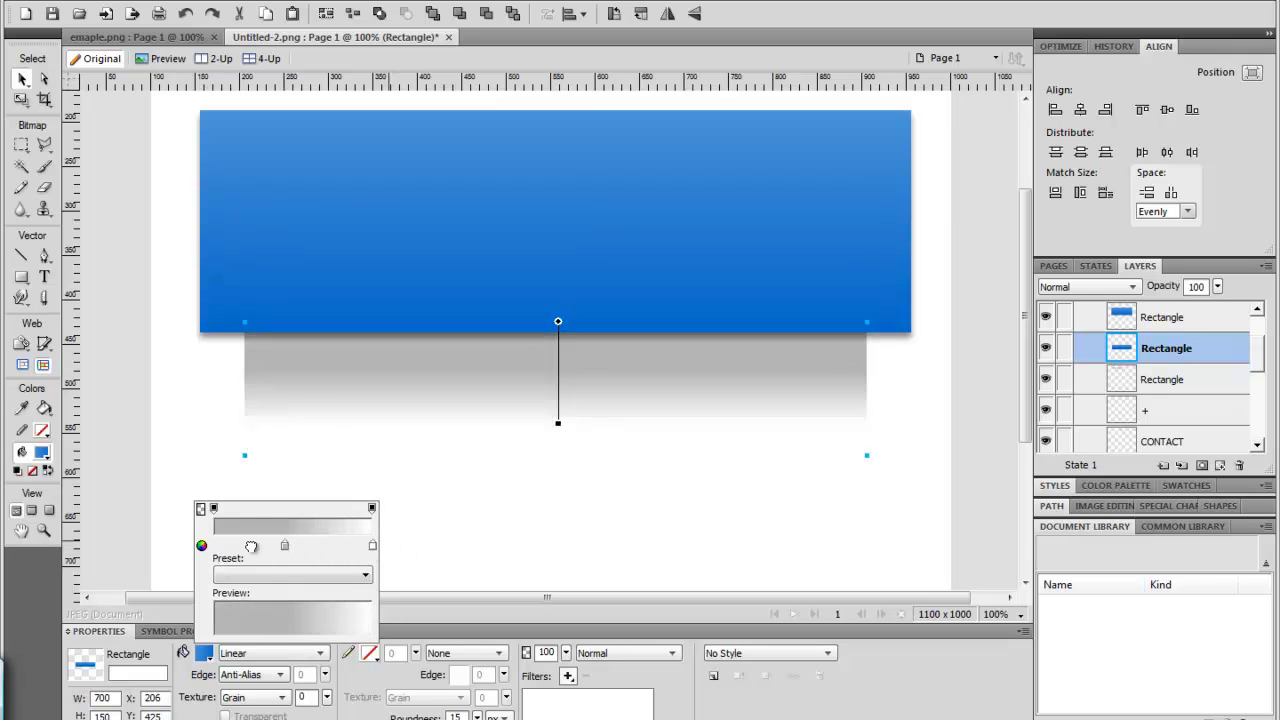
click(524, 530)
click(531, 529)
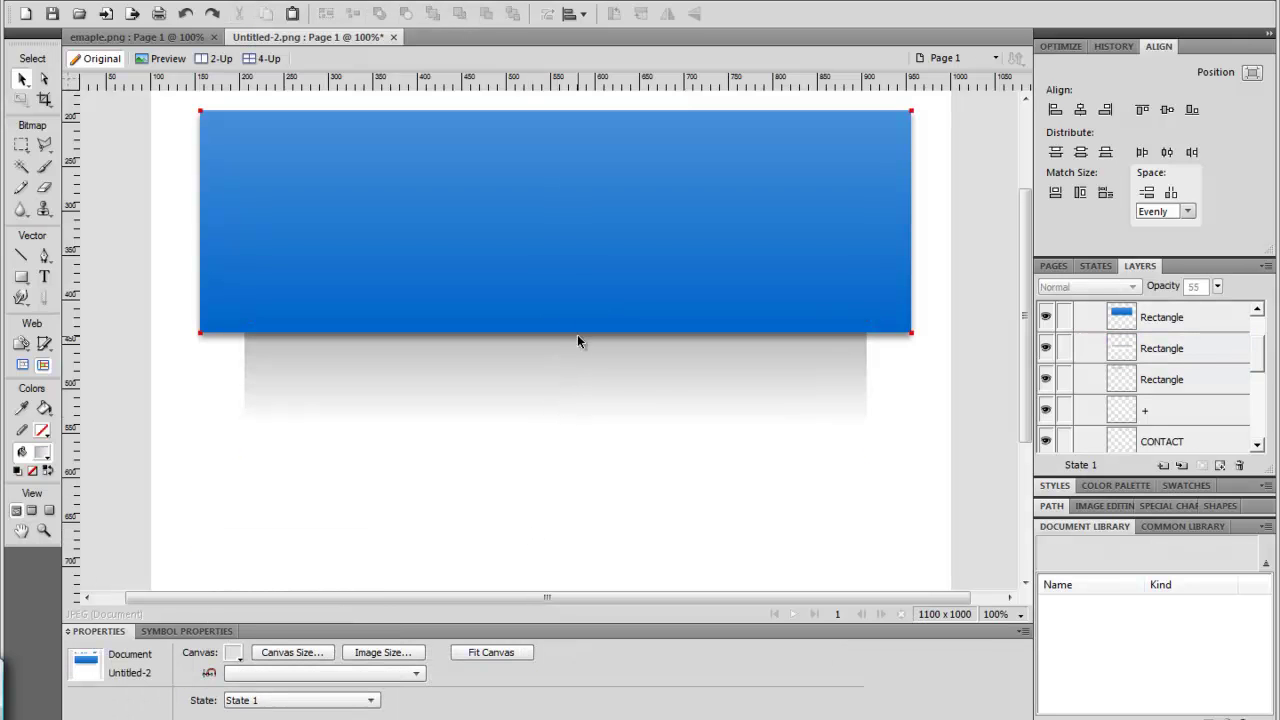
- Reposition the smaller rectangle's gradient handles so white starts below the large rectangle and grey ends at the lower edge
click(559, 416)
drag(558, 324, 557, 277)
drag(556, 346, 561, 463)
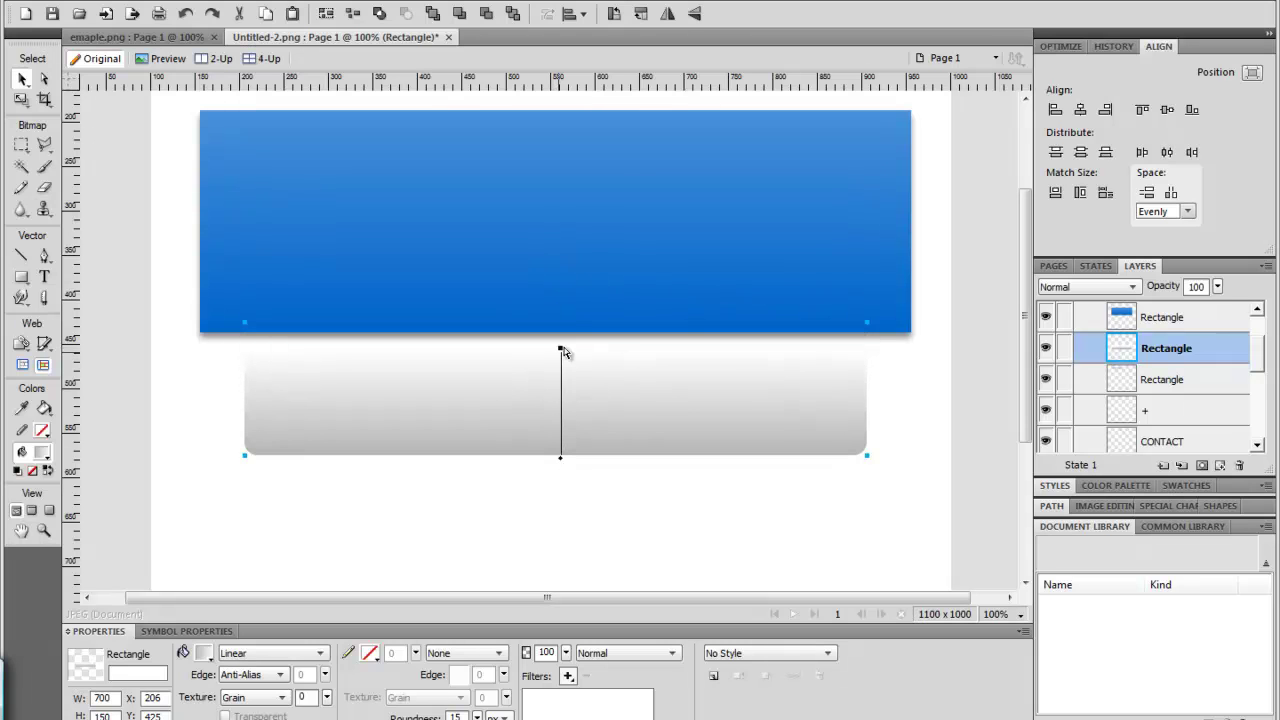
click(446, 486)
- Give the smaller rectangle a 1-Pixel Soft stroke in a blue sampled from the large rectangle
click(356, 411)
click(366, 653)
click(357, 260)
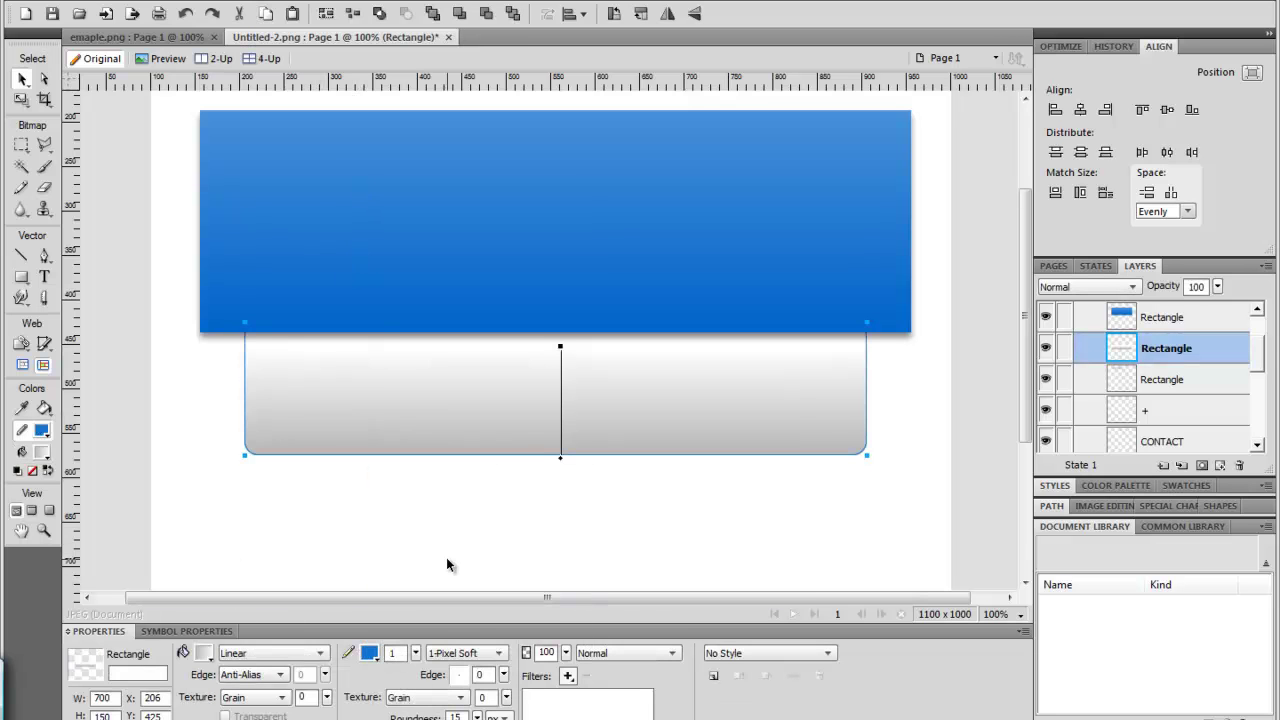
- Add the text EVENTS near the upper-left corner of the rounded grey panel, at the blue banner's lower edge
click(486, 535)
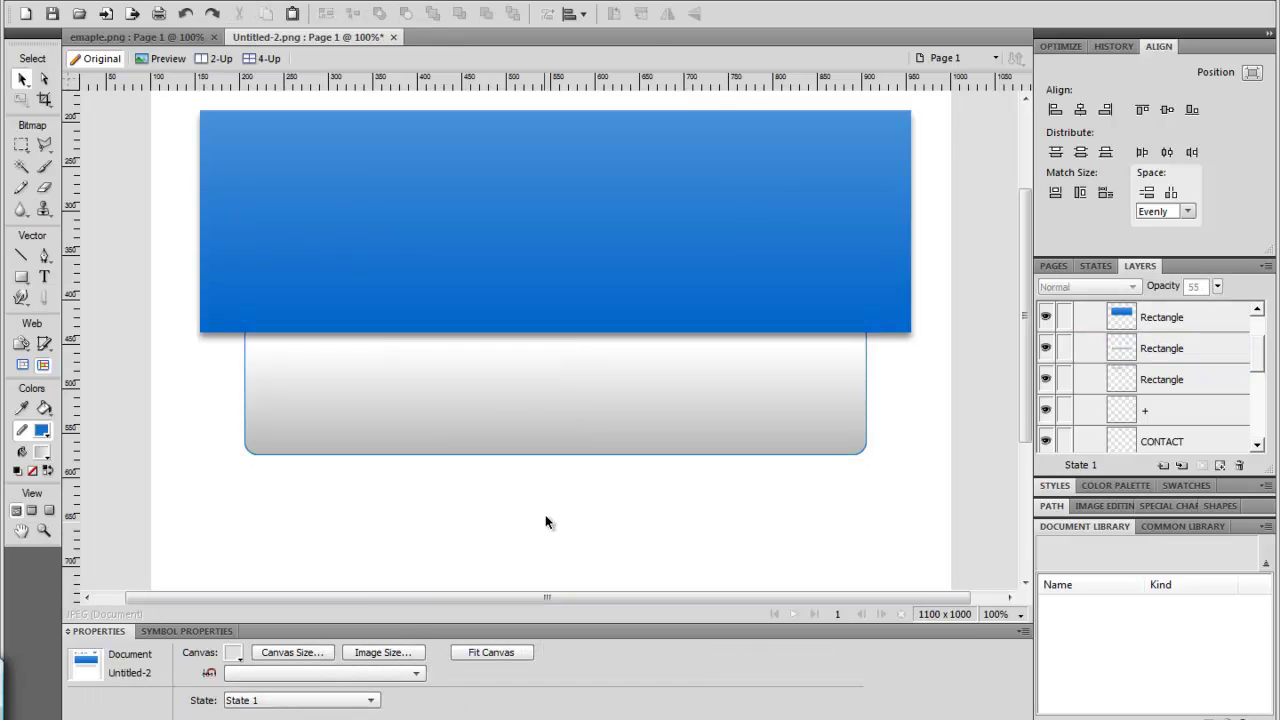
scroll(906, 494, up, 3)
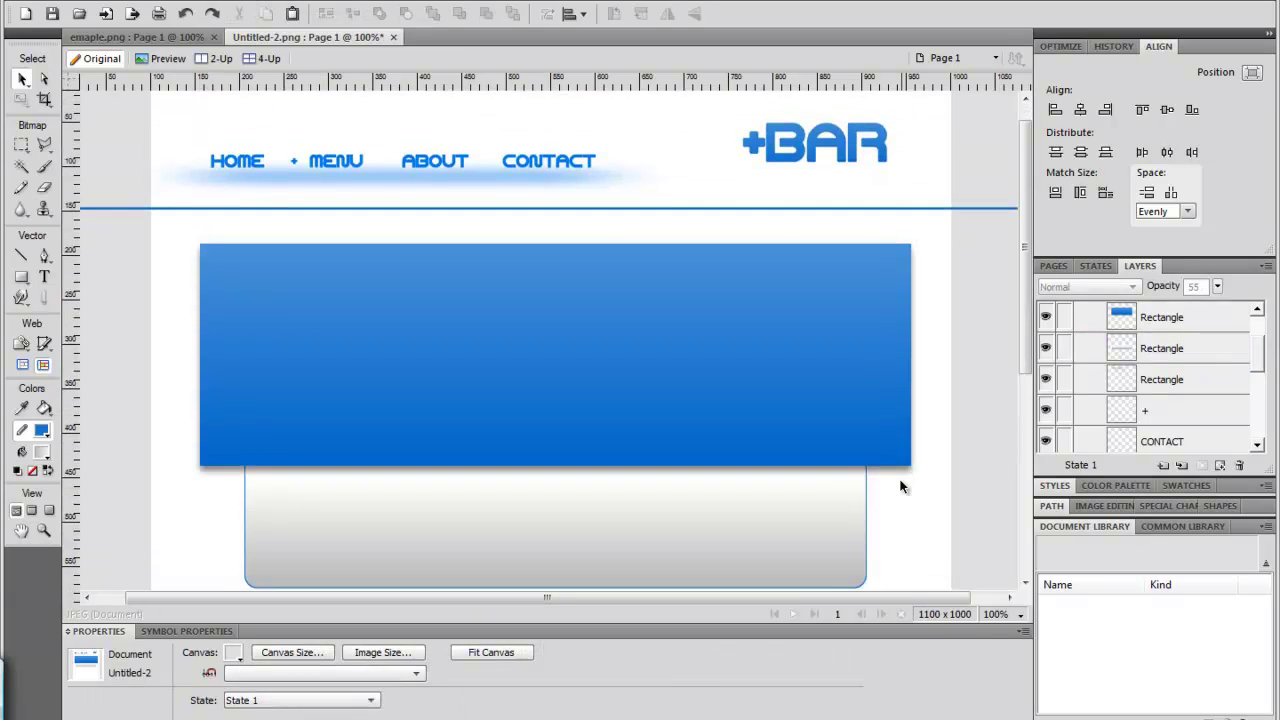
scroll(899, 482, down, 3)
scroll(898, 477, down, 1)
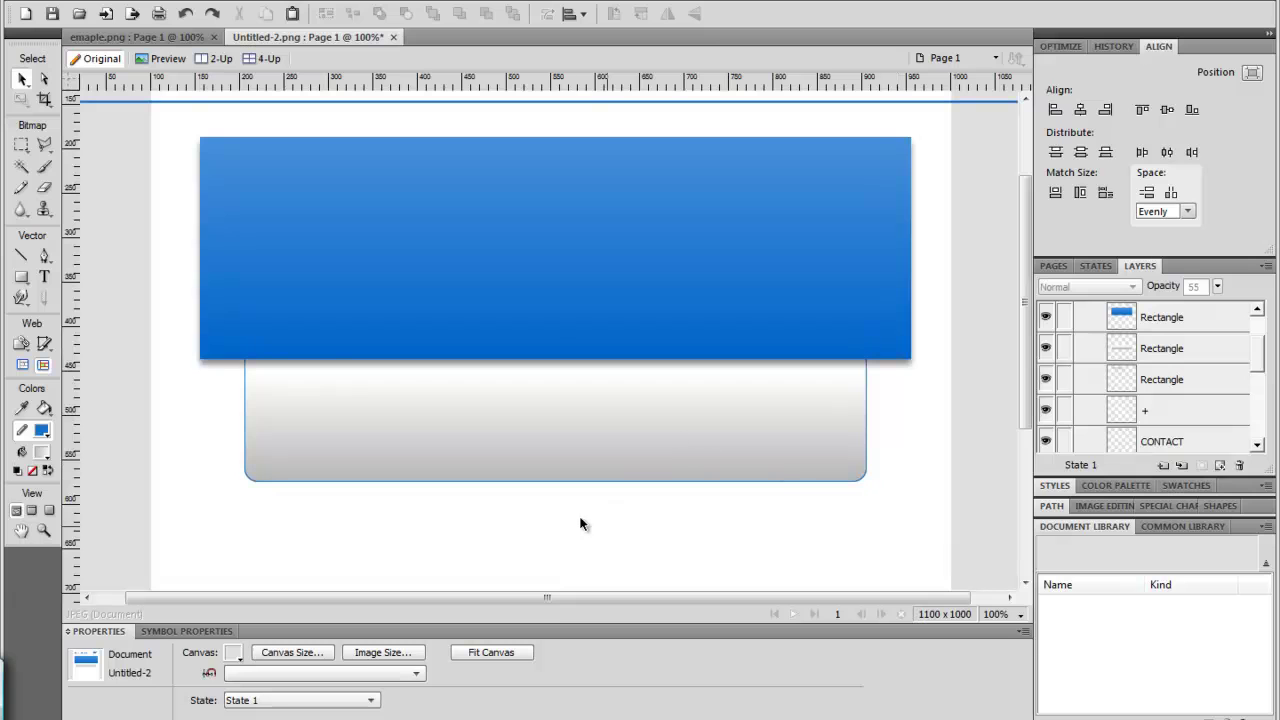
click(305, 400)
click(280, 510)
click(45, 278)
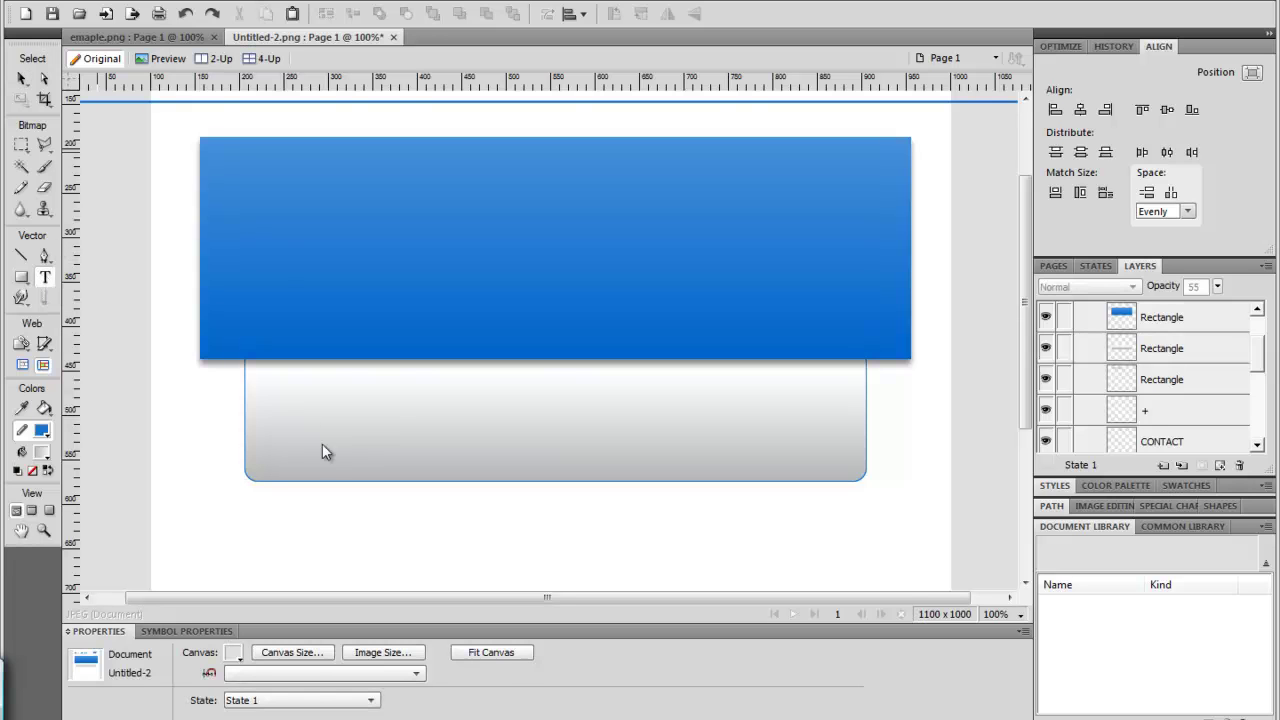
click(276, 368)
text(EVENTS)
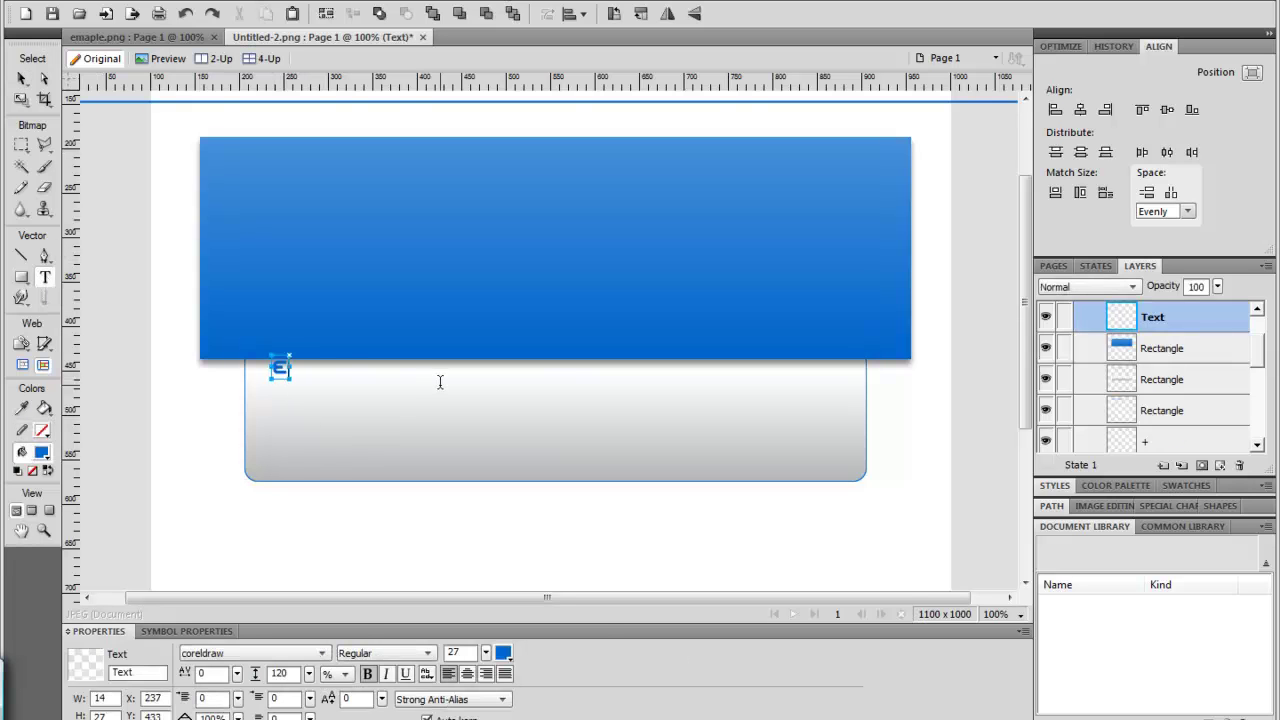
- Move the EVENTS text slightly down and left so it sits inside the grey panel, clear of the banner
click(22, 78)
drag(316, 372, 310, 388)
click(561, 450)
click(641, 544)
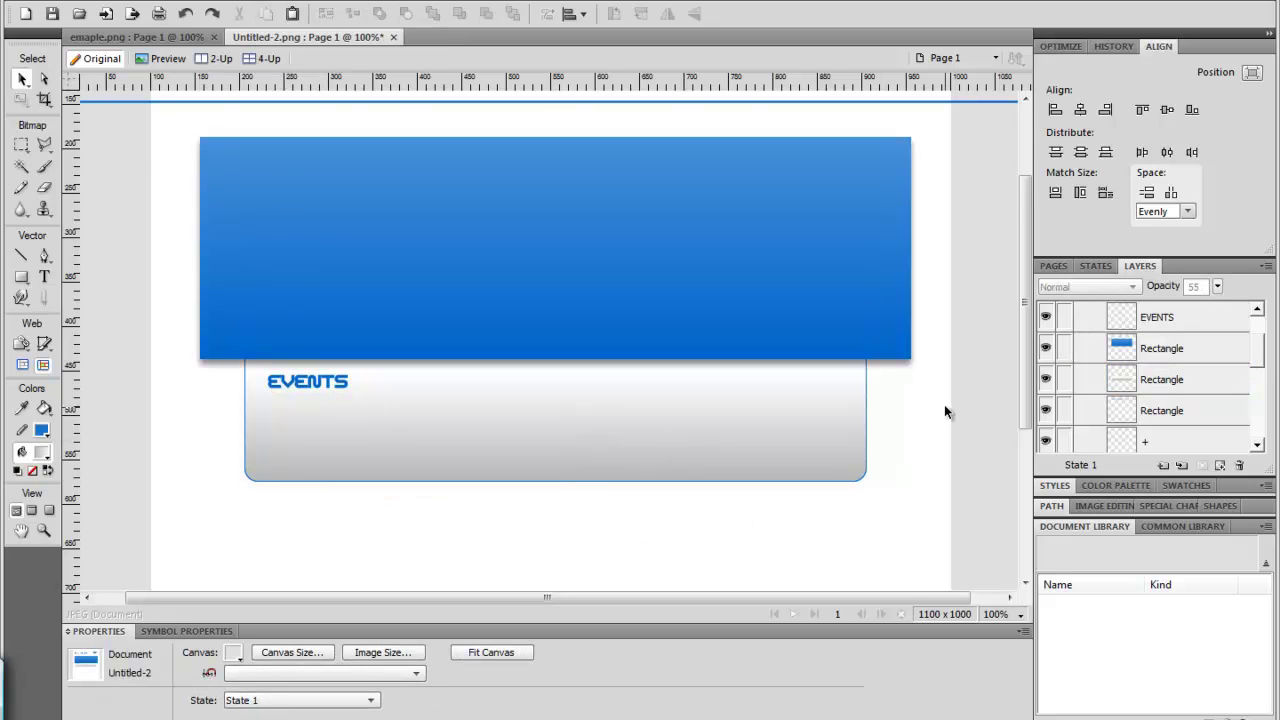
scroll(944, 404, up, 3)
click(284, 557)
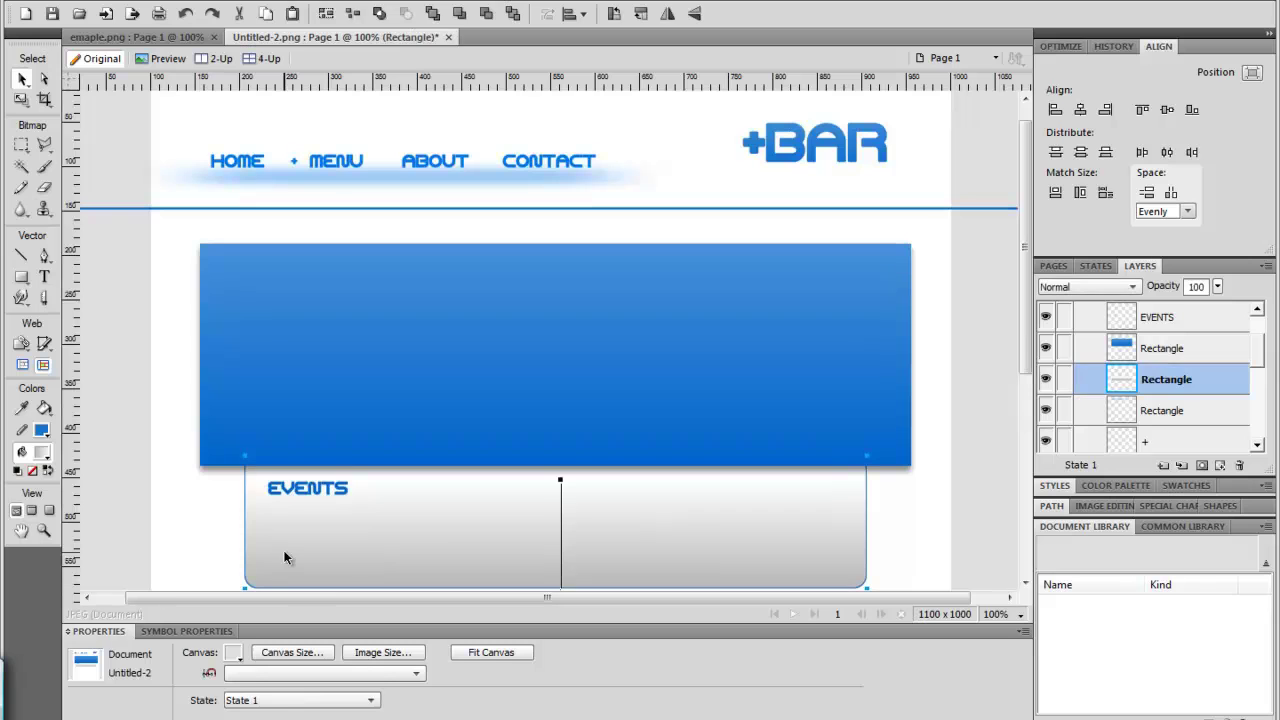
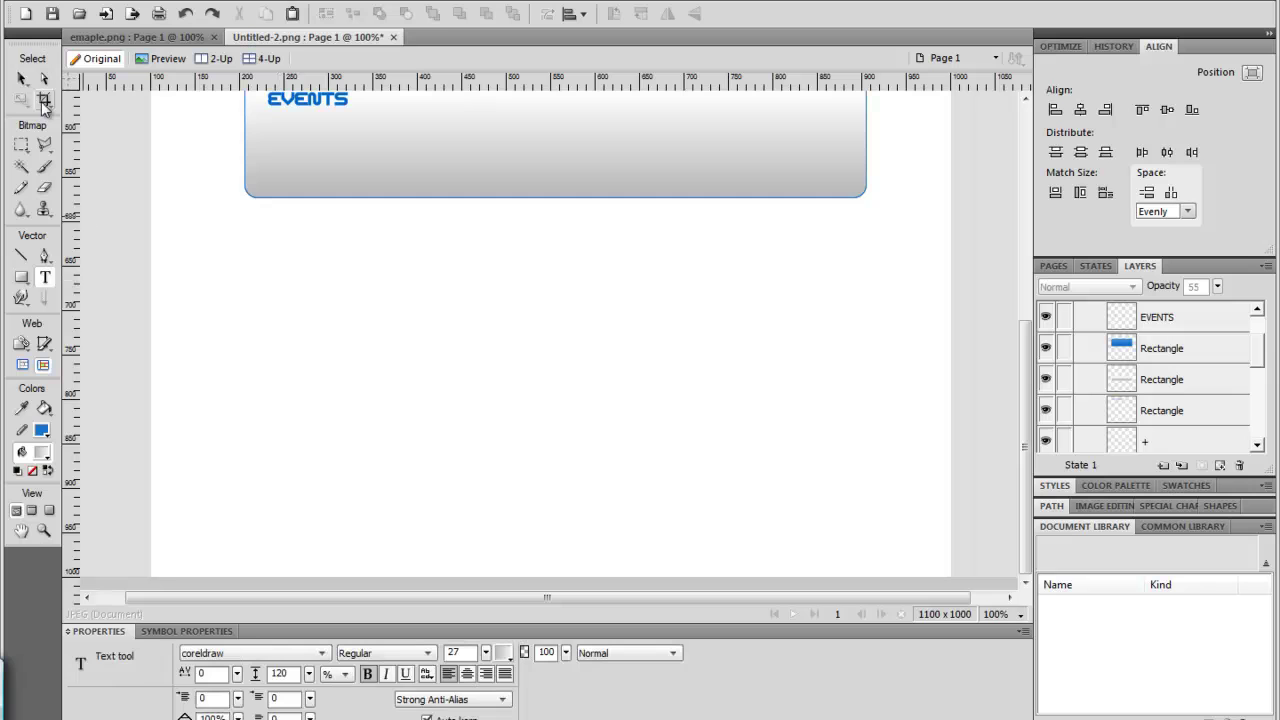
click(22, 78)
scroll(205, 255, up, 5)
scroll(195, 258, up, 5)
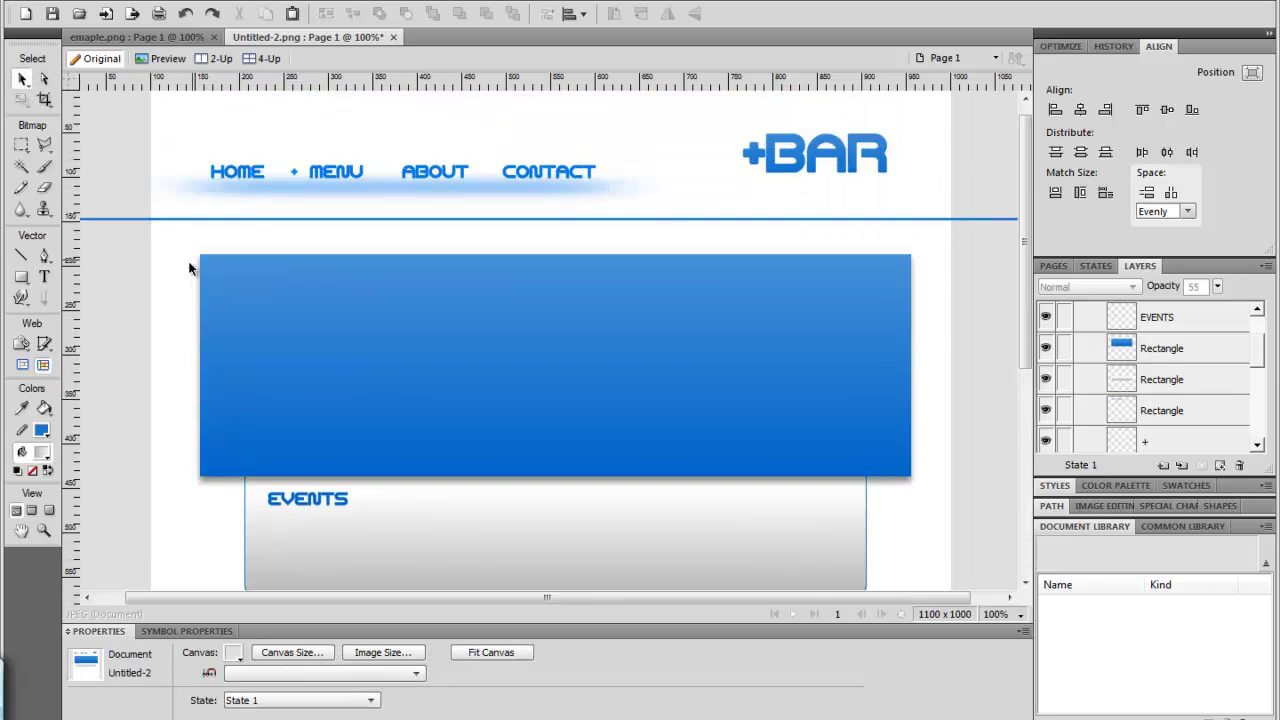
scroll(190, 262, down, 10)
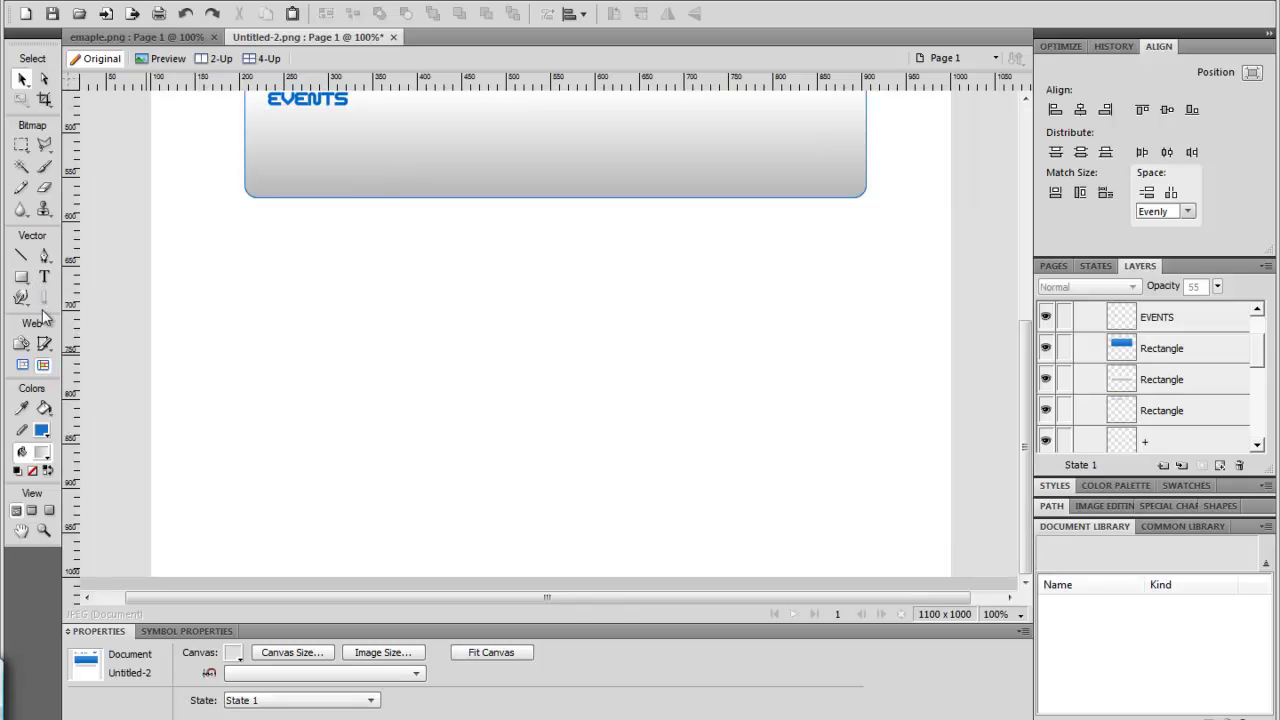
- Add a + text in size 60 below the grey panel's lower-left corner and shift it slightly down
click(44, 277)
click(215, 249)
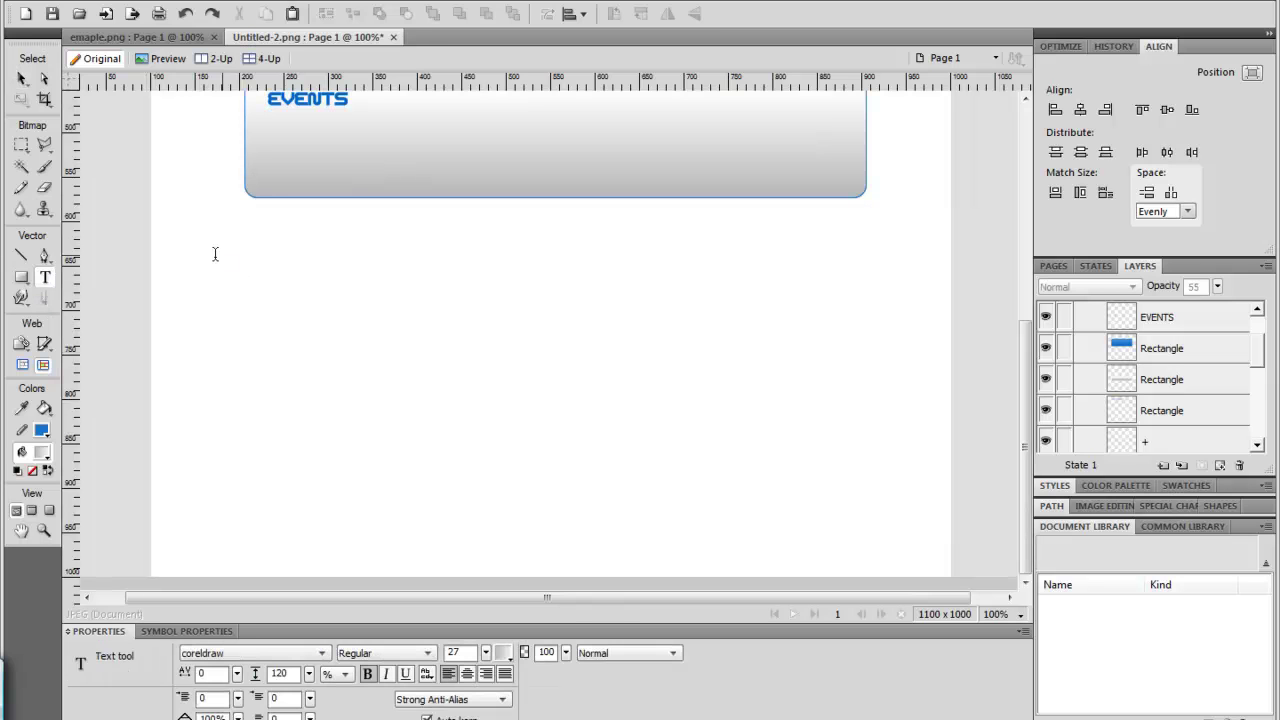
drag(486, 653, 493, 641)
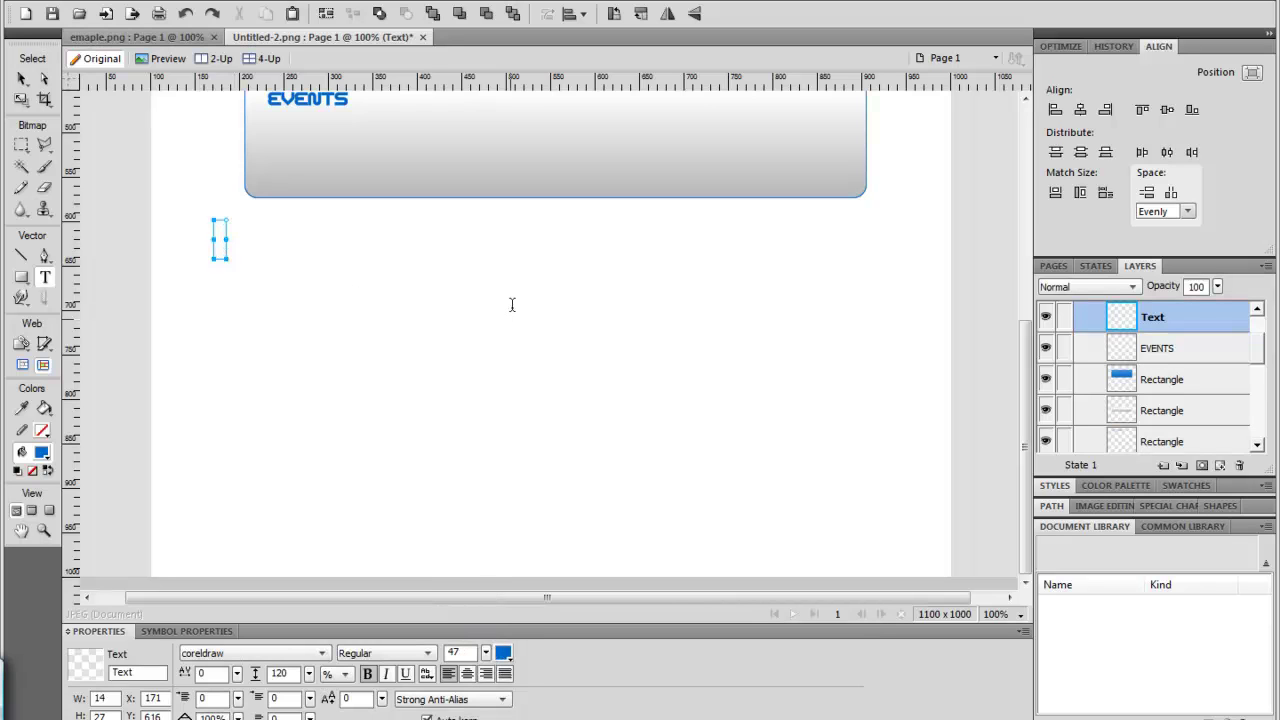
drag(486, 653, 487, 630)
click(22, 78)
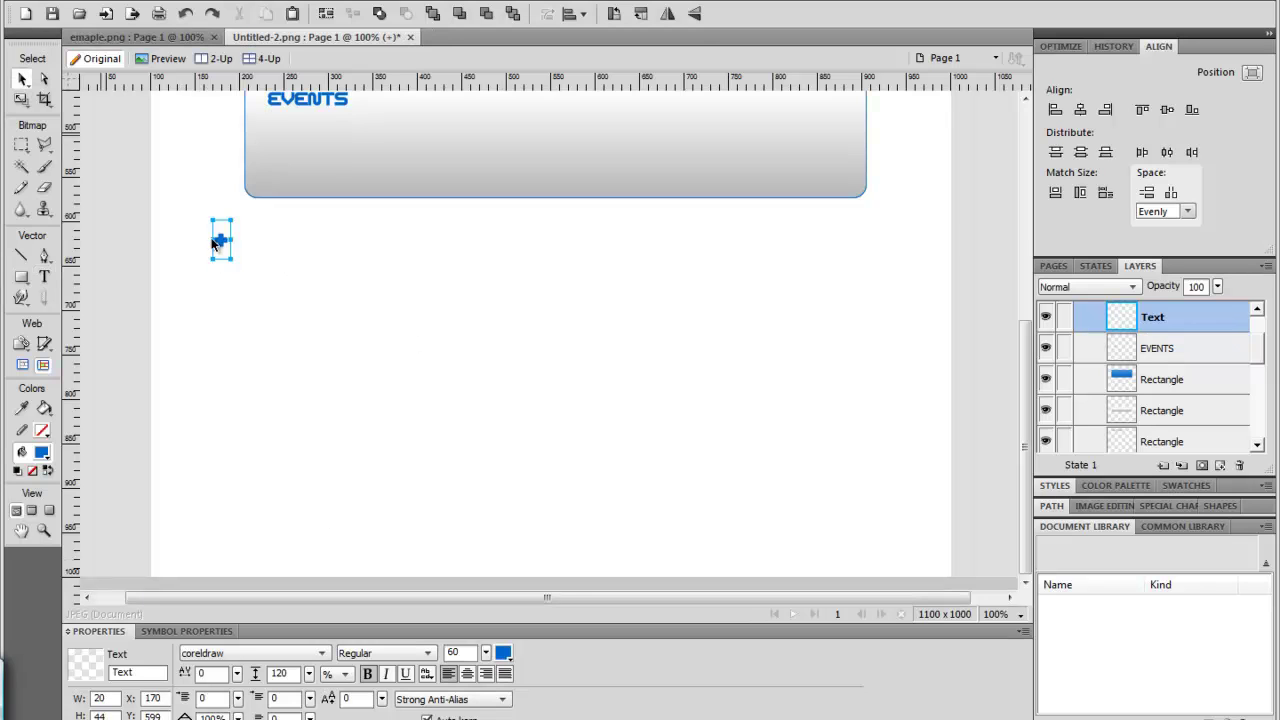
key(ctrl+z)
scroll(453, 398, up, 5)
drag(230, 466, 229, 489)
click(414, 491)
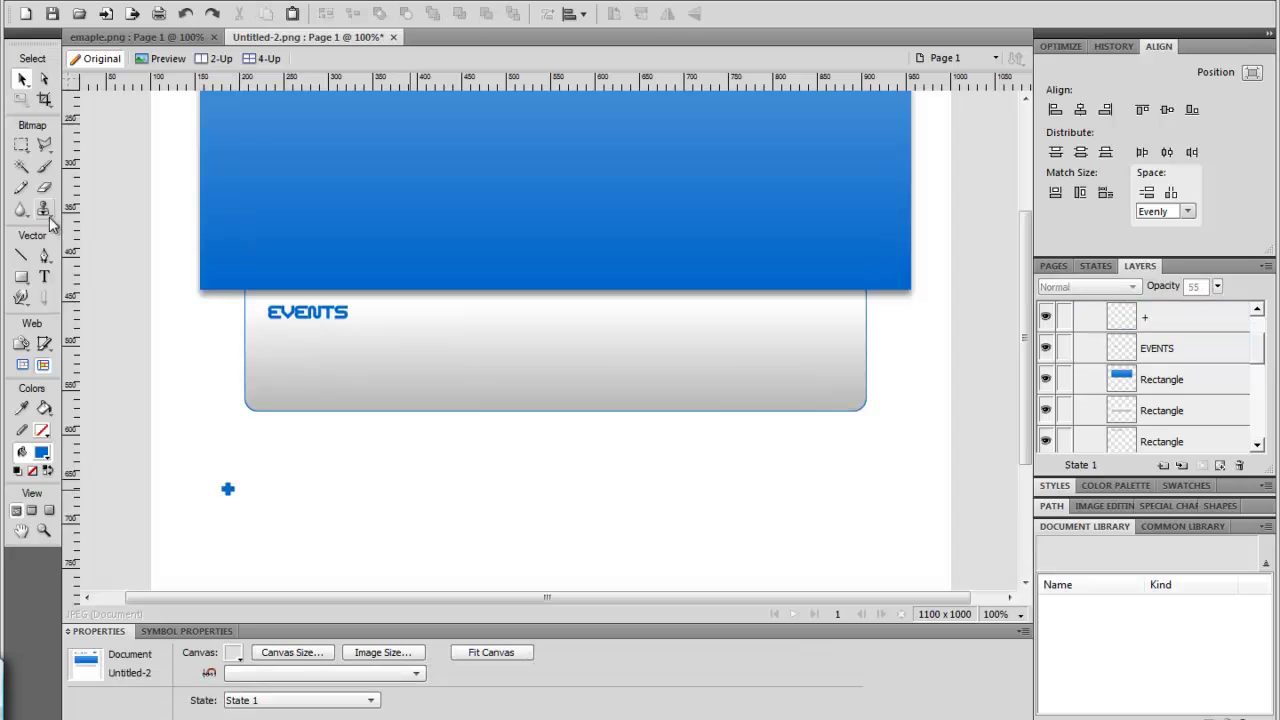
- Add the heading text WELCOME in size 60 just right of the + sign below the grey panel
click(44, 277)
click(252, 466)
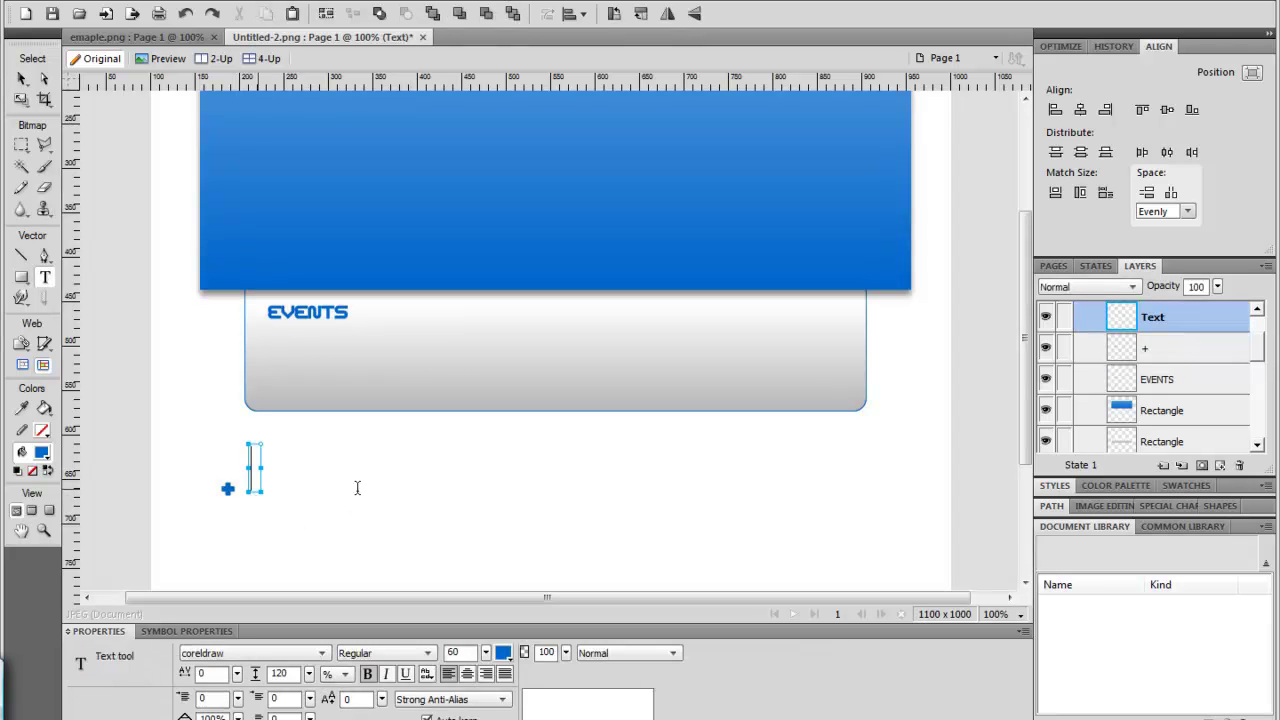
text(WELCO)
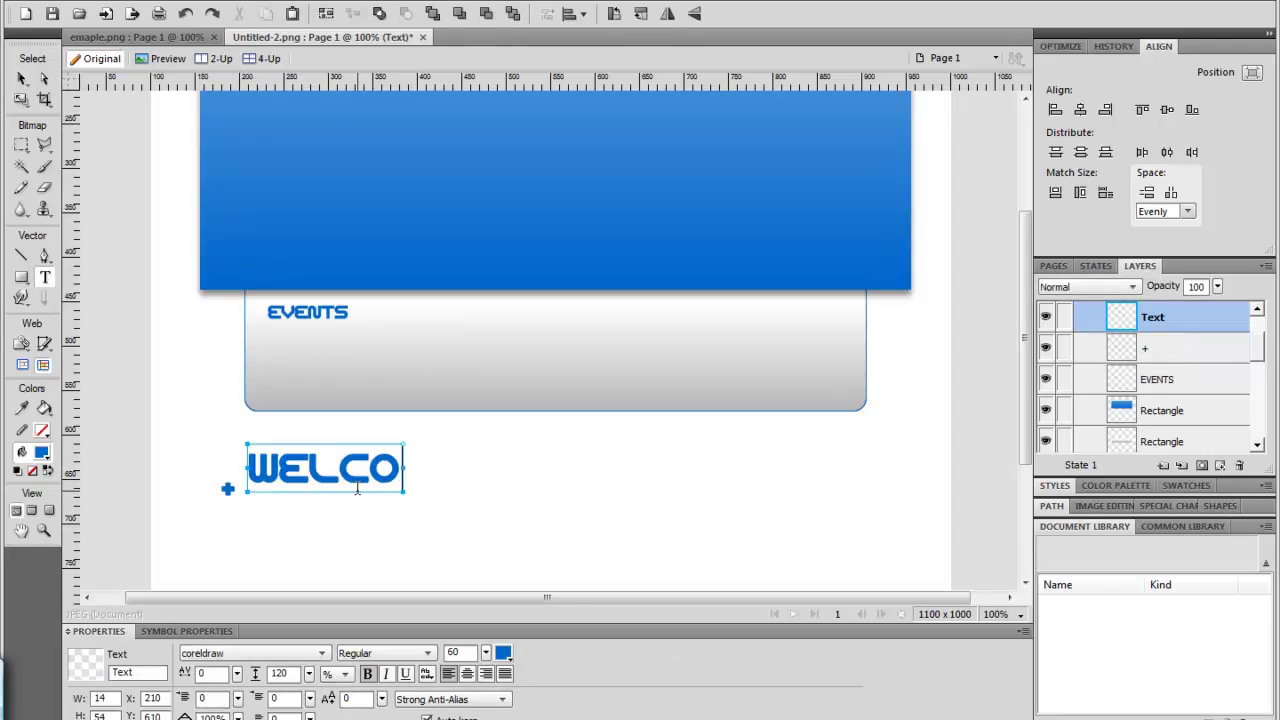
text(ME T)
key(BackSpace)
key(BackSpace)
key(BackSpace)
text(E)
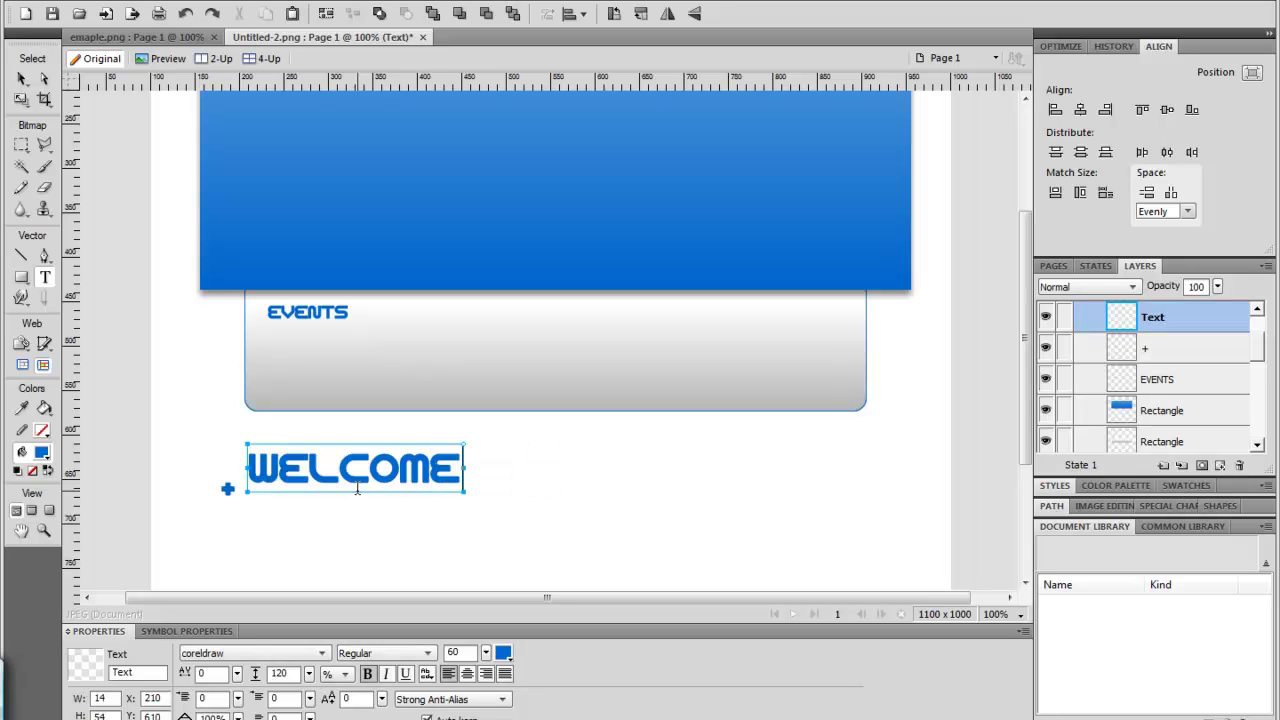
click(22, 78)
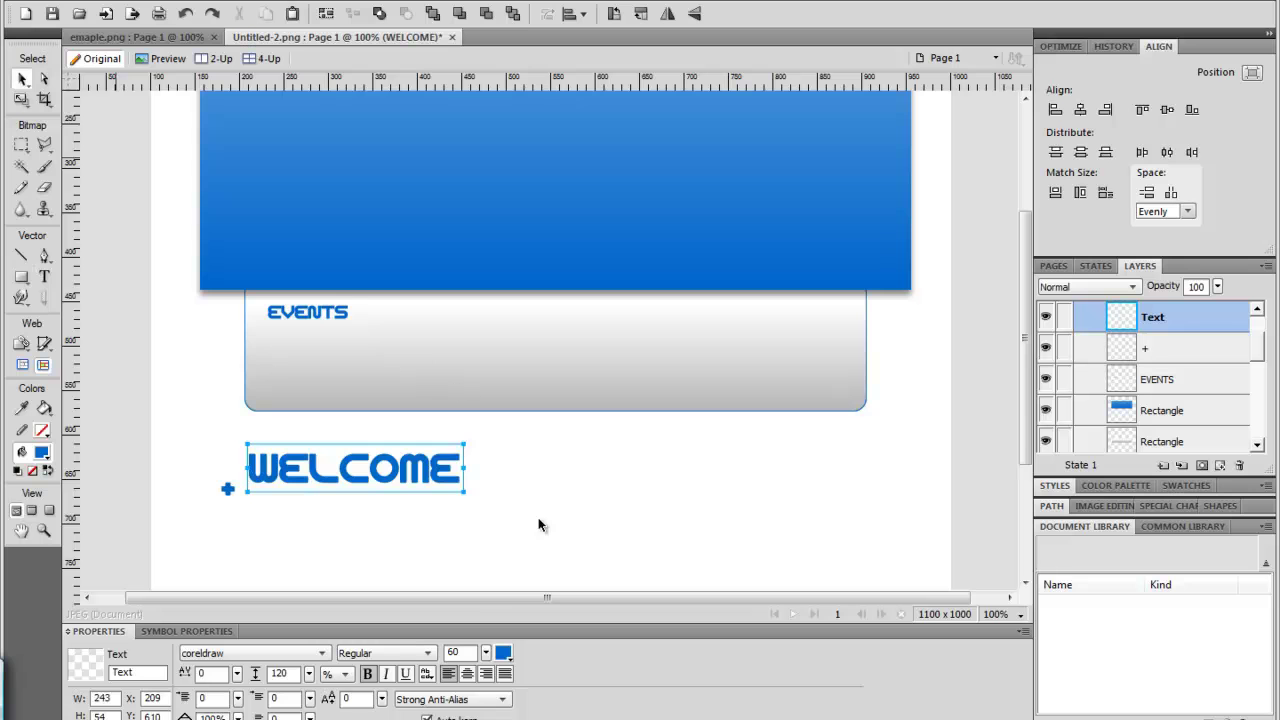
- Reduce the WELCOME heading's font size to 49
drag(486, 652, 492, 702)
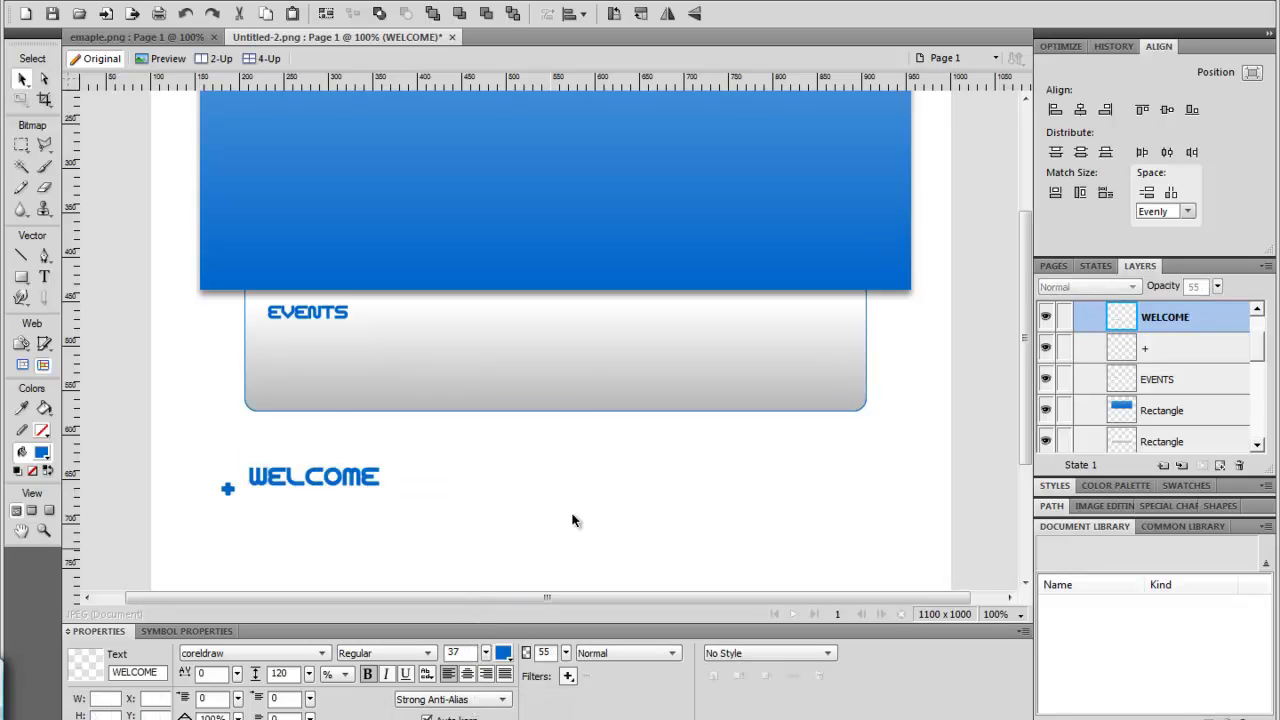
click(547, 428)
scroll(547, 428, down, 1)
scroll(547, 428, down, 2)
scroll(526, 423, up, 2)
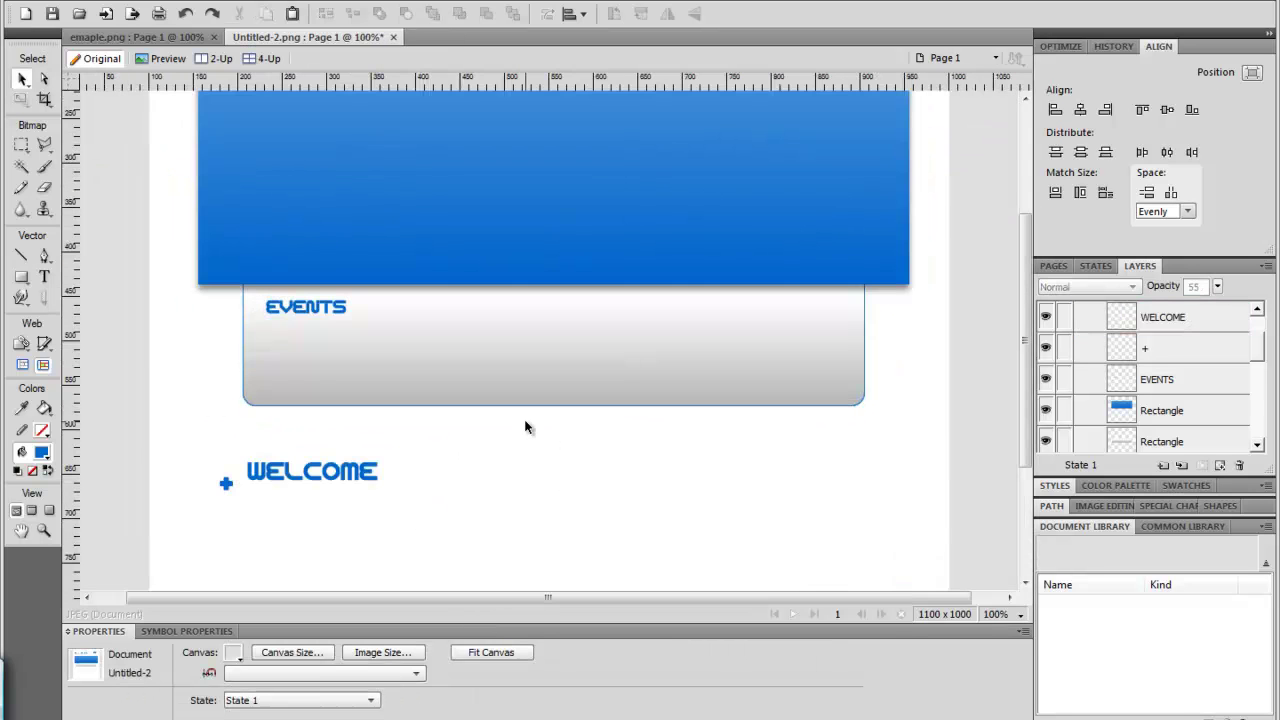
click(318, 474)
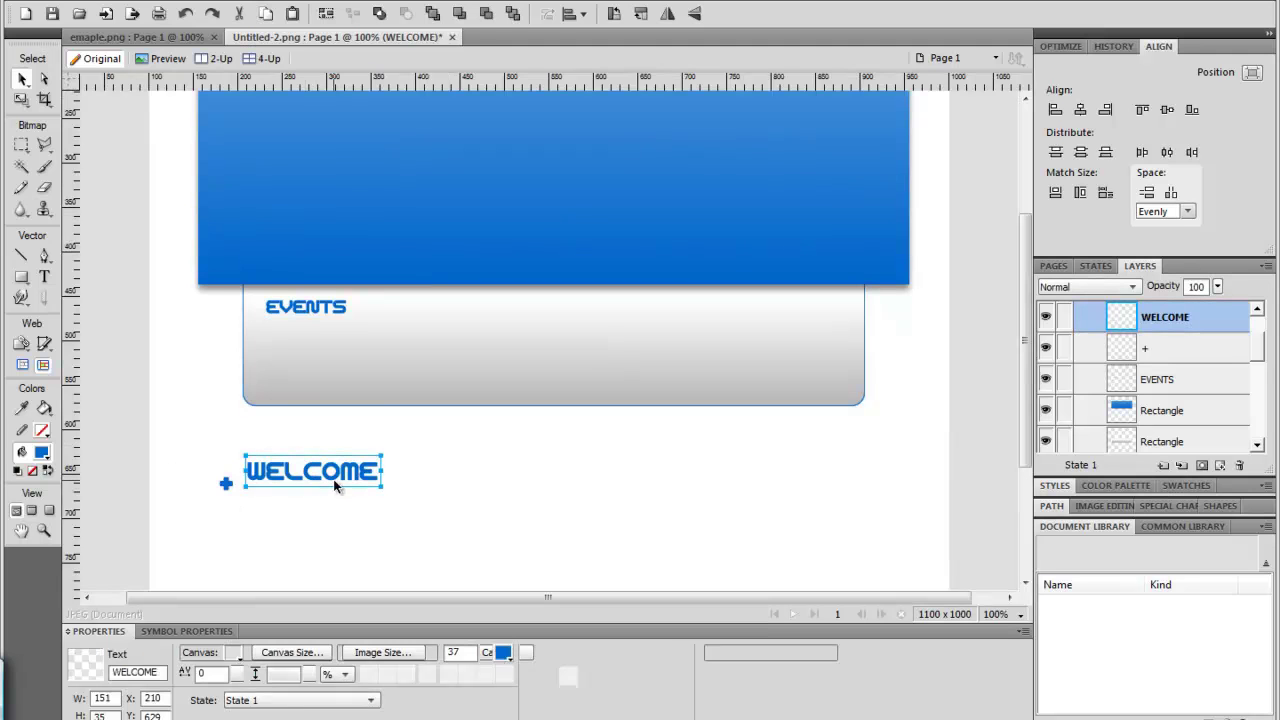
drag(486, 655, 443, 580)
click(330, 530)
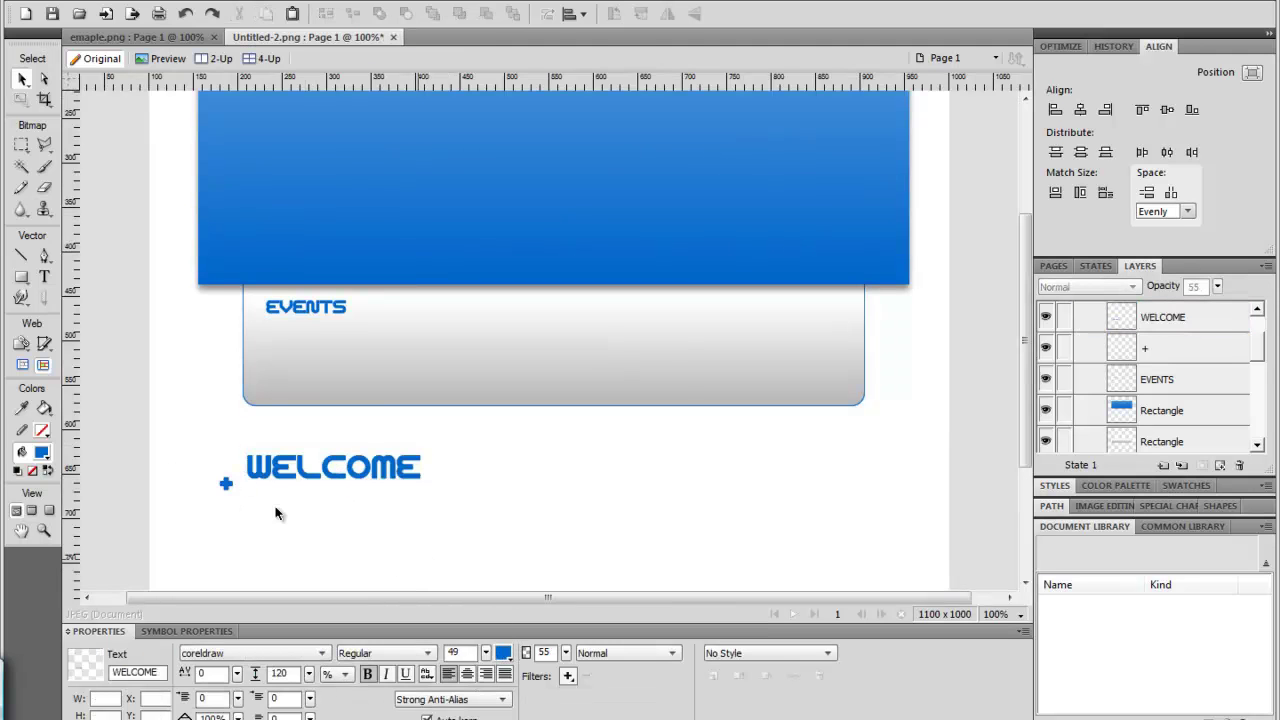
- Enlarge the + sign and move WELCOME further right so that it leaves a gap beside the sign
click(228, 491)
drag(486, 655, 504, 532)
click(504, 532)
drag(268, 468, 311, 478)
- Move the + sign and WELCOME together towards the page's left edge, to about X 135, Y 637
drag(221, 517, 392, 495)
scroll(440, 356, down, 4)
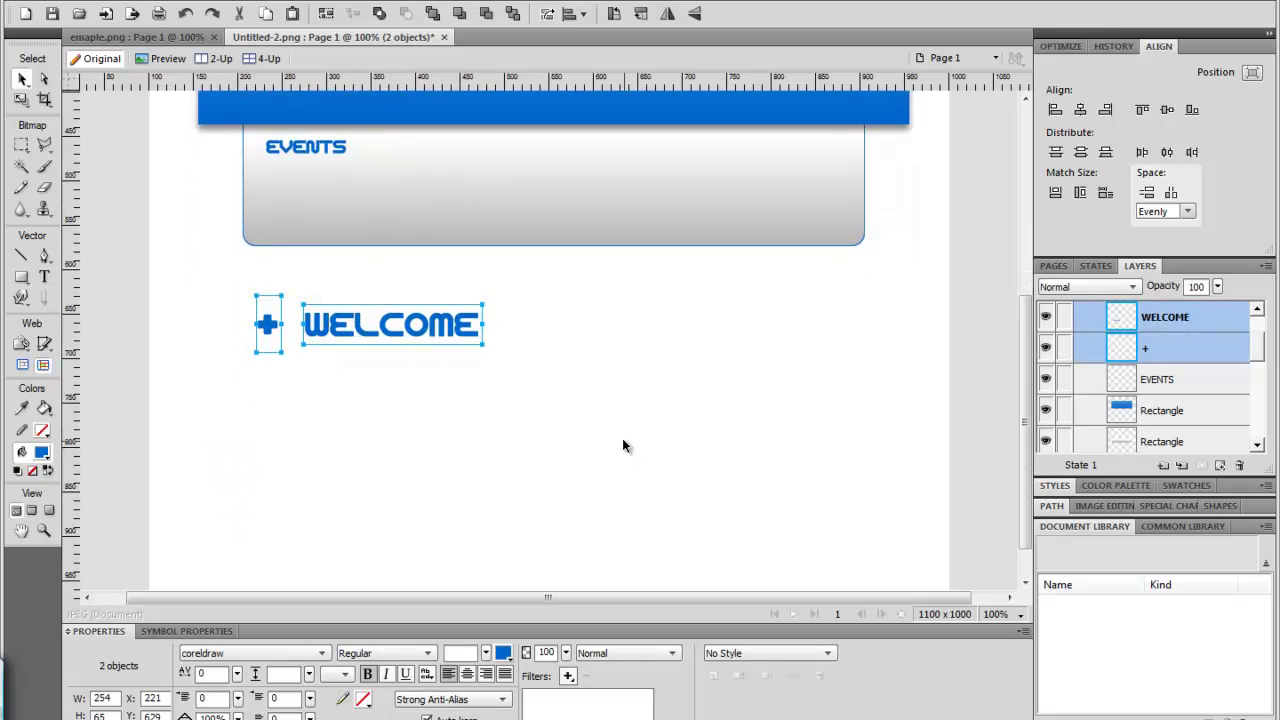
drag(366, 279, 289, 286)
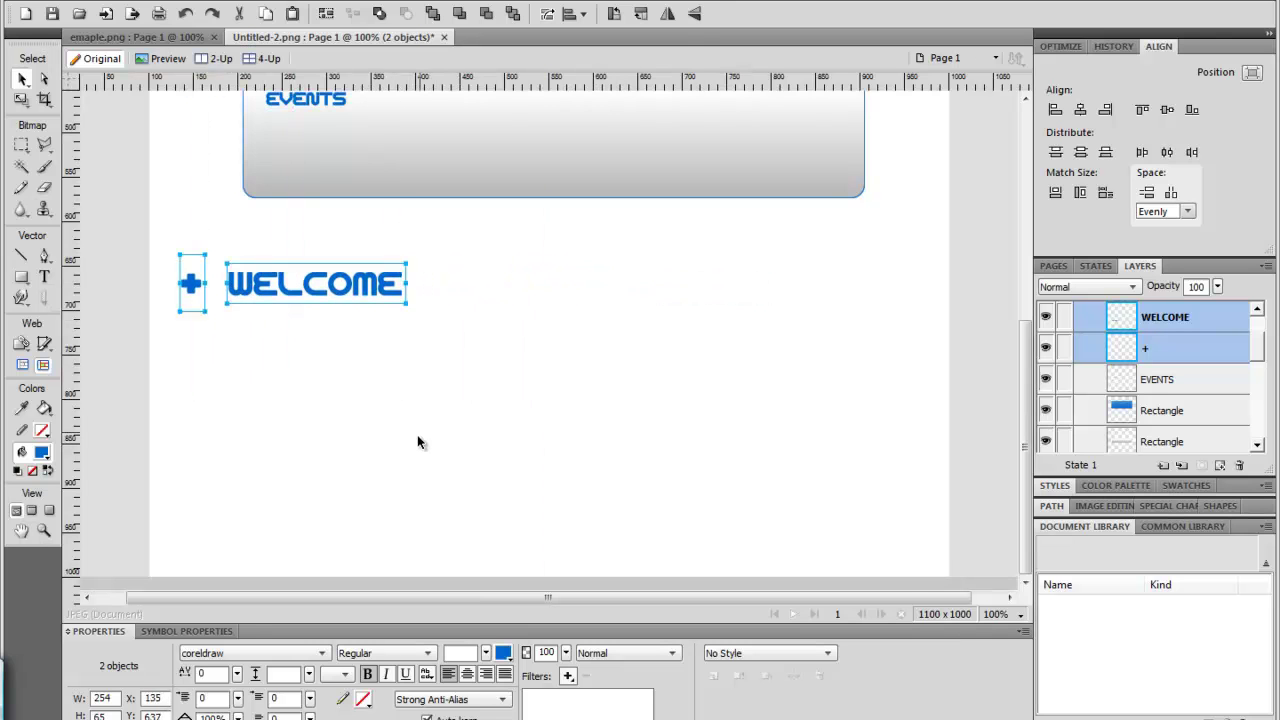
click(420, 443)
- Delete the rounded grey gradient panel under the banner and the EVENTS text on it
scroll(506, 394, up, 8)
scroll(540, 336, down, 1)
scroll(540, 336, down, 5)
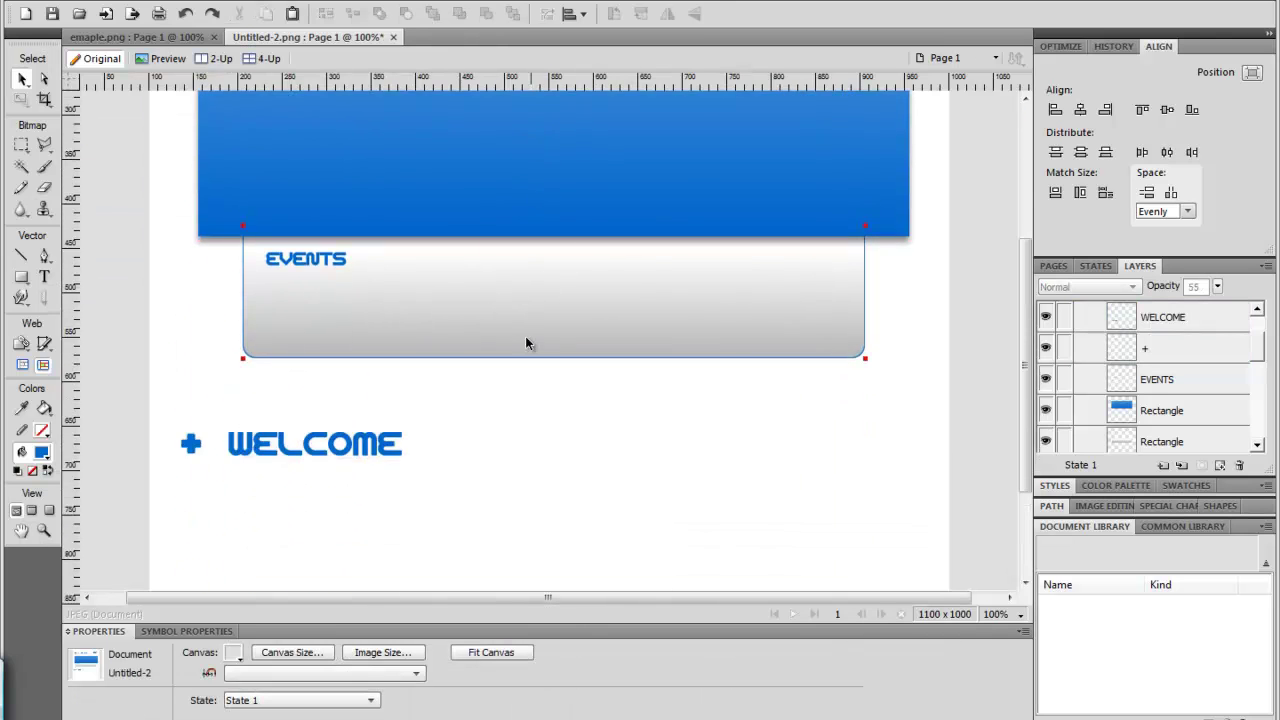
scroll(500, 375, up, 7)
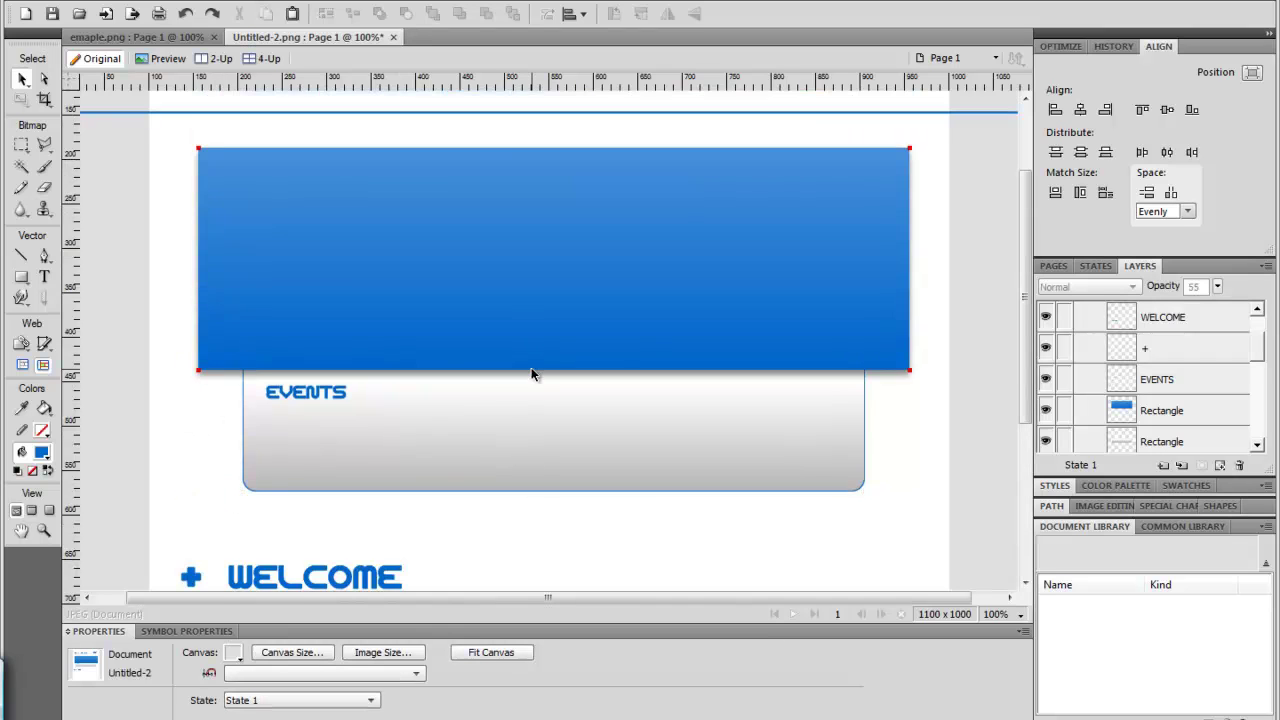
scroll(550, 495, down, 2)
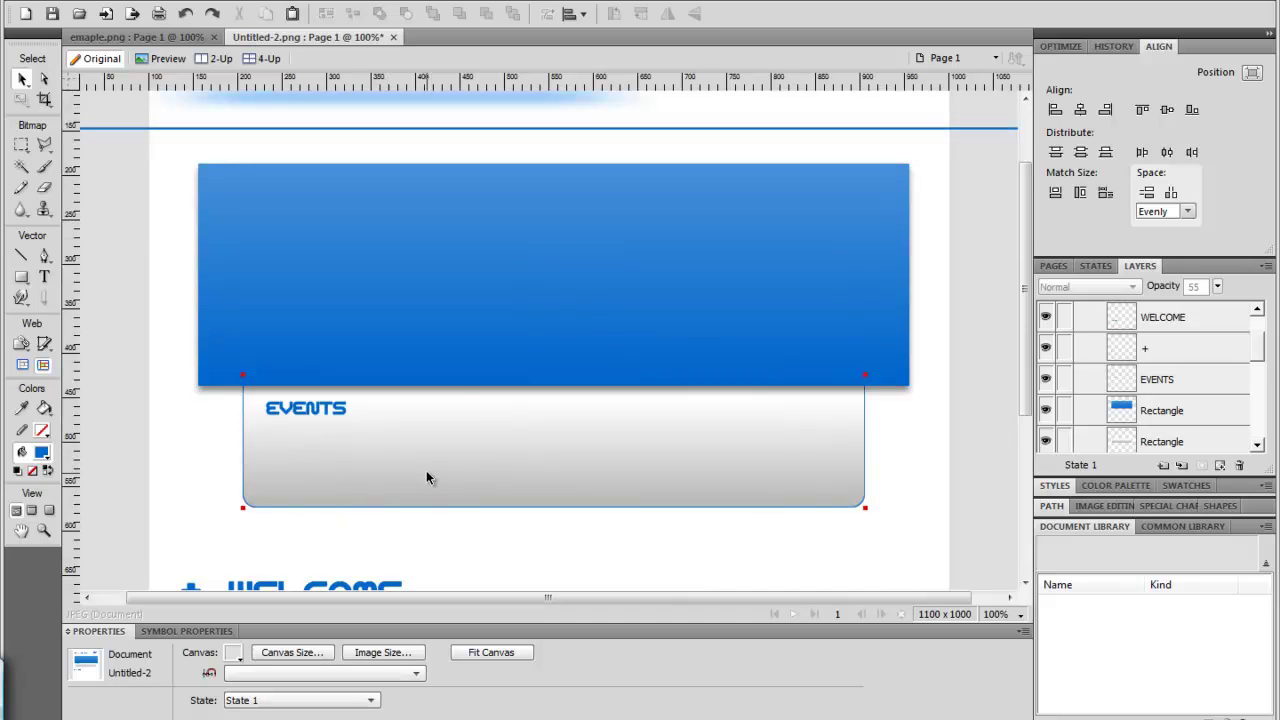
click(418, 308)
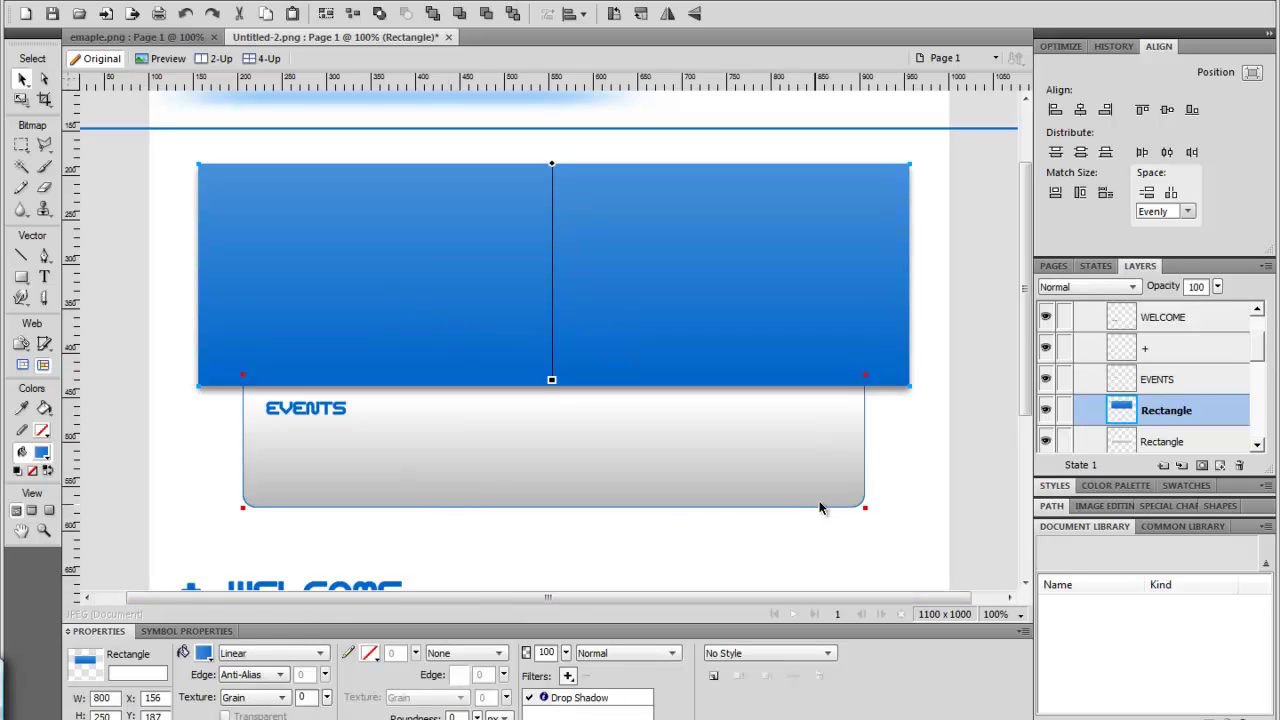
click(798, 481)
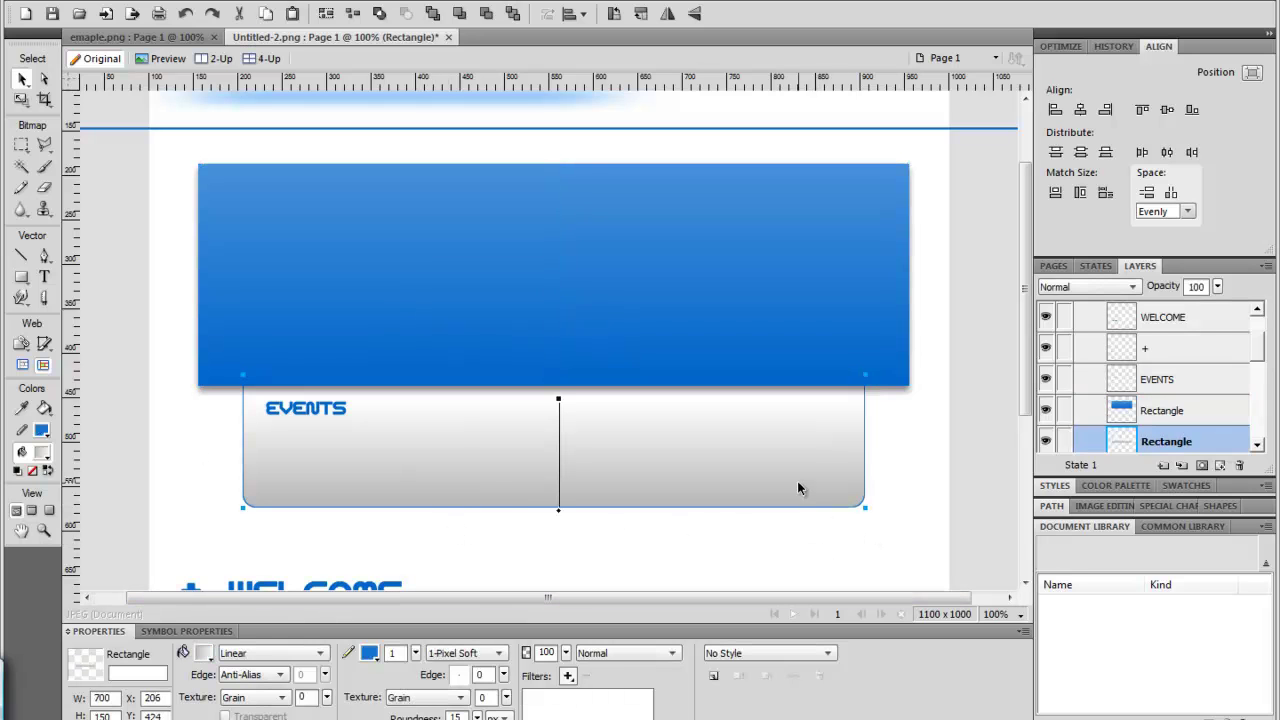
key(Delete)
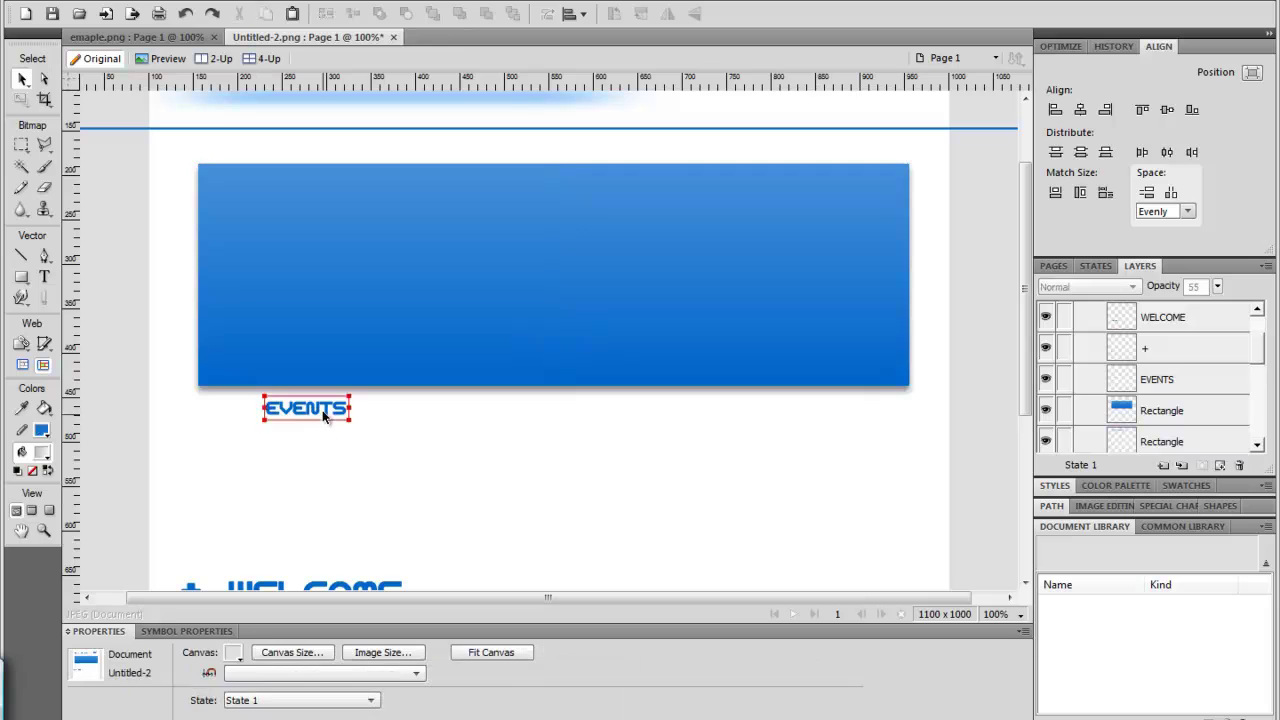
click(305, 408)
key(Delete)
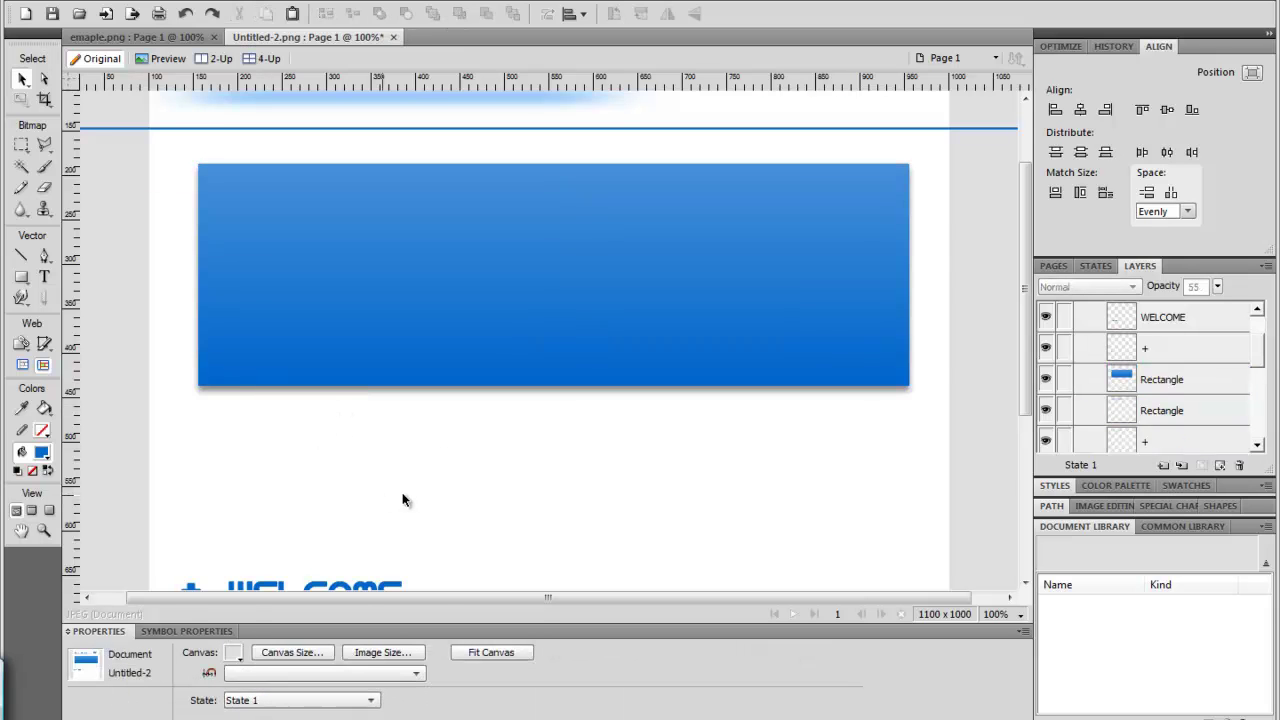
- Move the + sign and WELCOME together straight up towards the banner, to about Y 590
scroll(405, 425, down, 3)
click(196, 465)
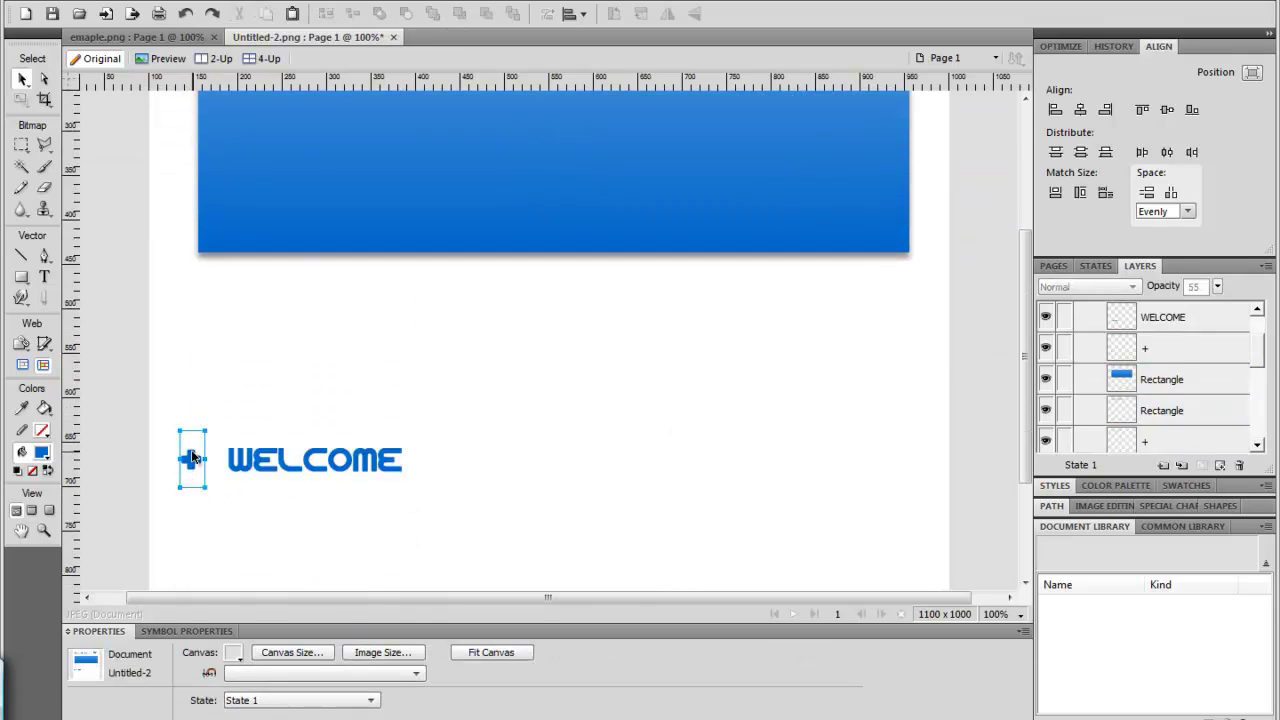
shift+click(319, 465)
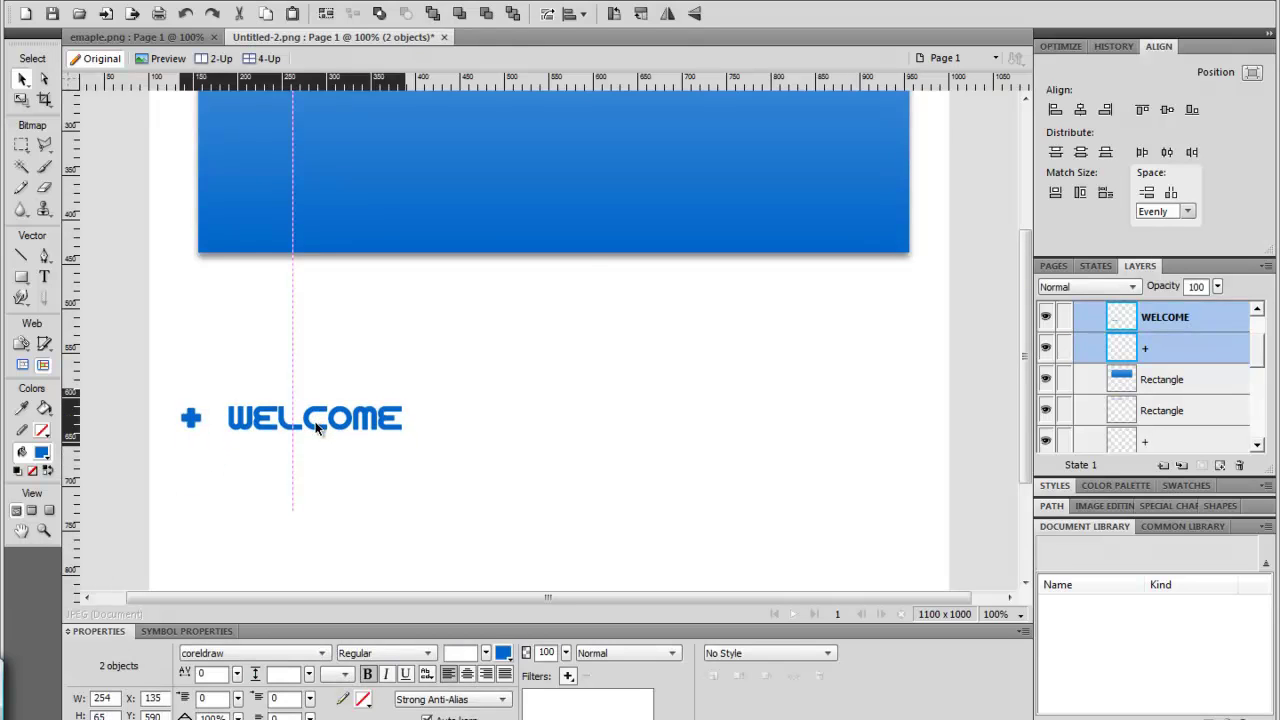
click(485, 444)
- Set the blue banner rectangle's width to 700
scroll(485, 444, up, 4)
click(312, 377)
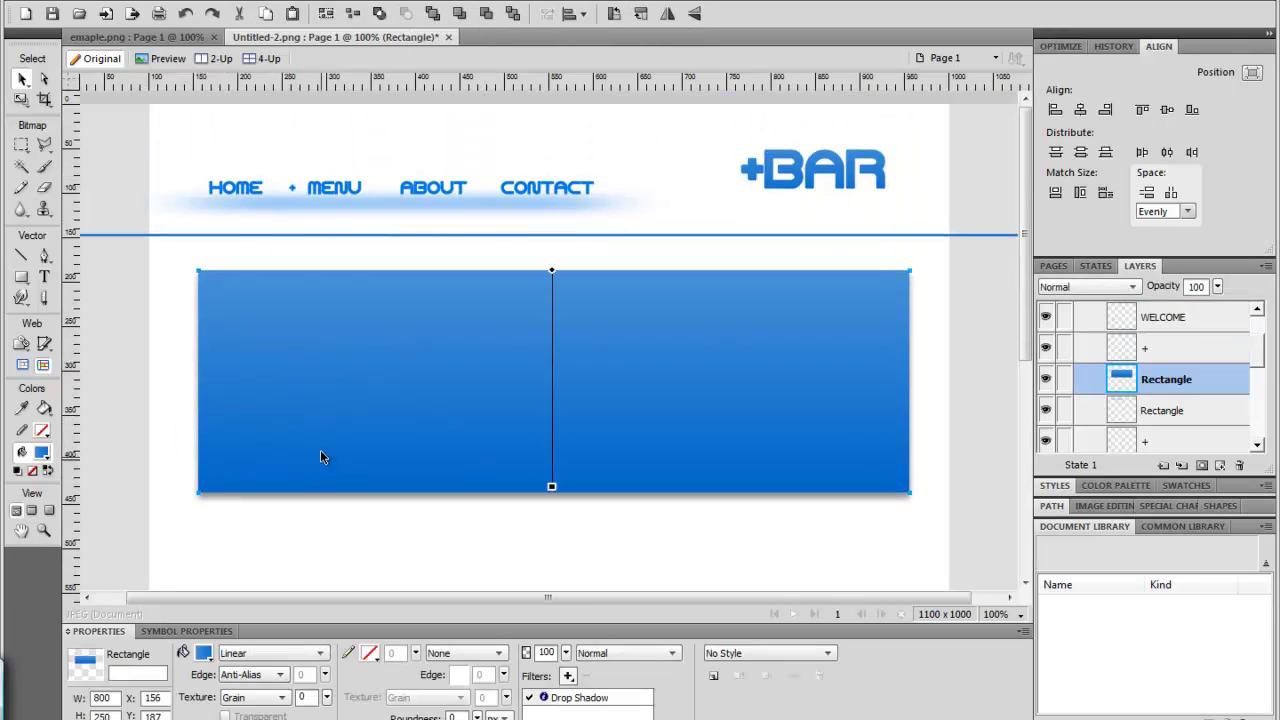
click(113, 700)
text(700)
key(Return)
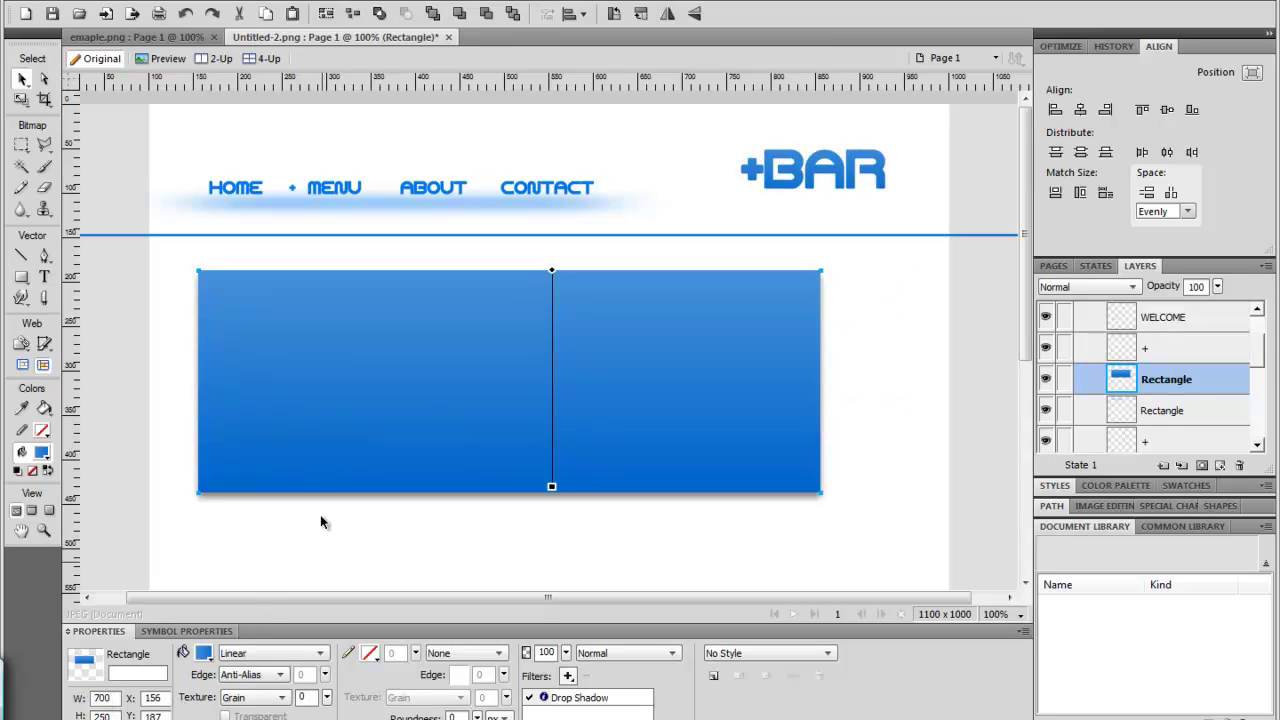
- Move the blue banner rectangle towards the right of the page, to about X 268, Y 189
click(297, 535)
drag(308, 402, 411, 404)
click(189, 514)
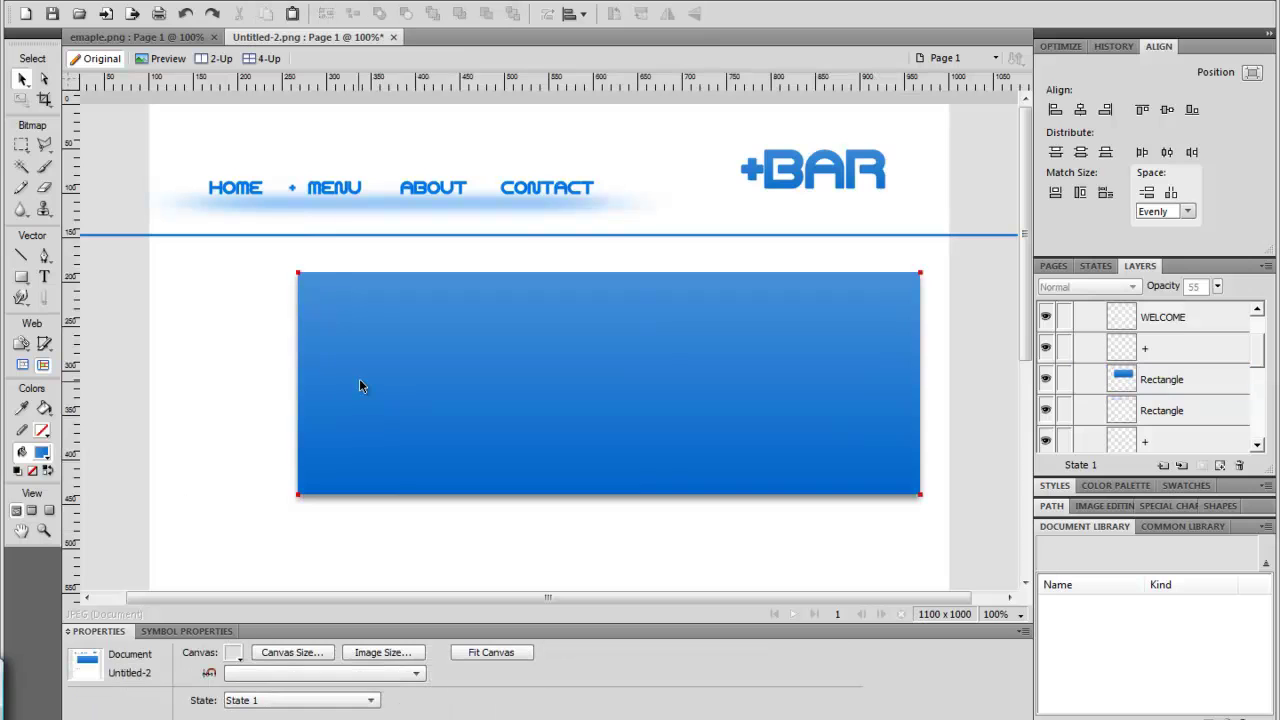
- Draw a rectangle about 181 by 207 overlapping the banner's left edge and set its corner roundness to 15
click(21, 276)
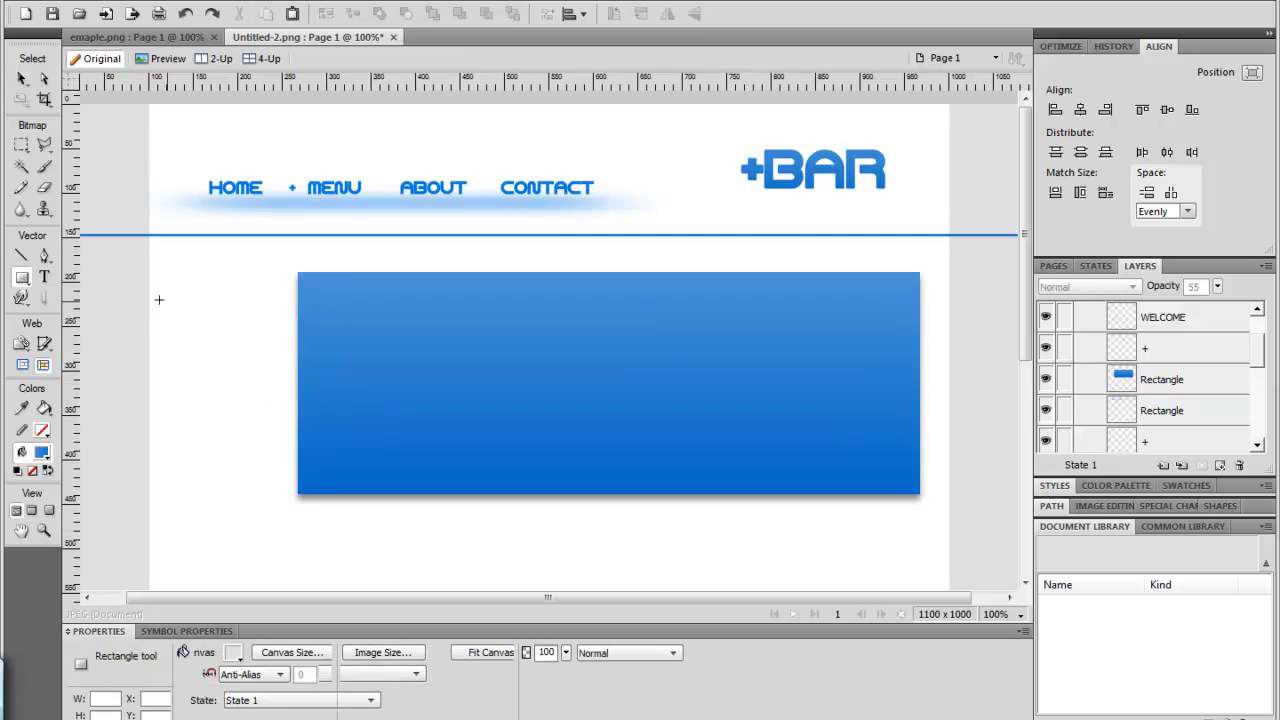
drag(155, 297, 318, 482)
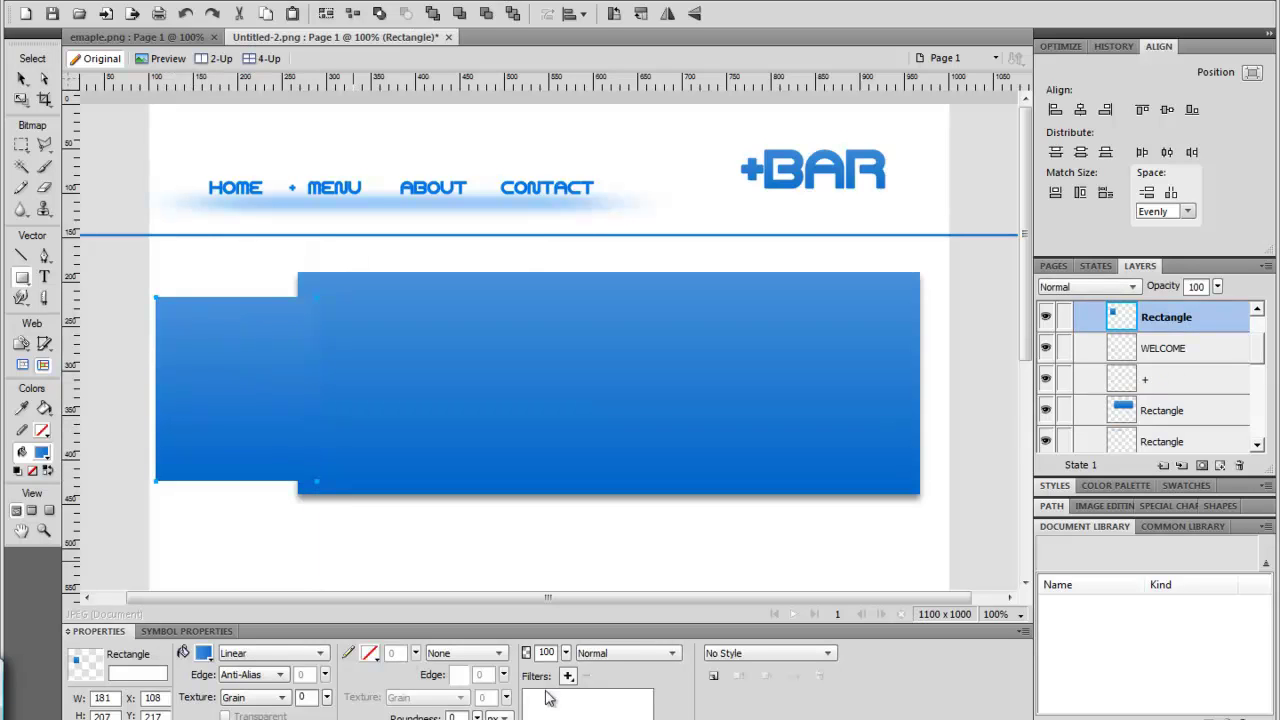
mouse_move(464, 717)
mouse_down()
mouse_move(478, 690)
mouse_move(479, 714)
mouse_up()
- Set the blue banner's width to 650 and move it to about X 320, Y 196
click(21, 78)
click(420, 446)
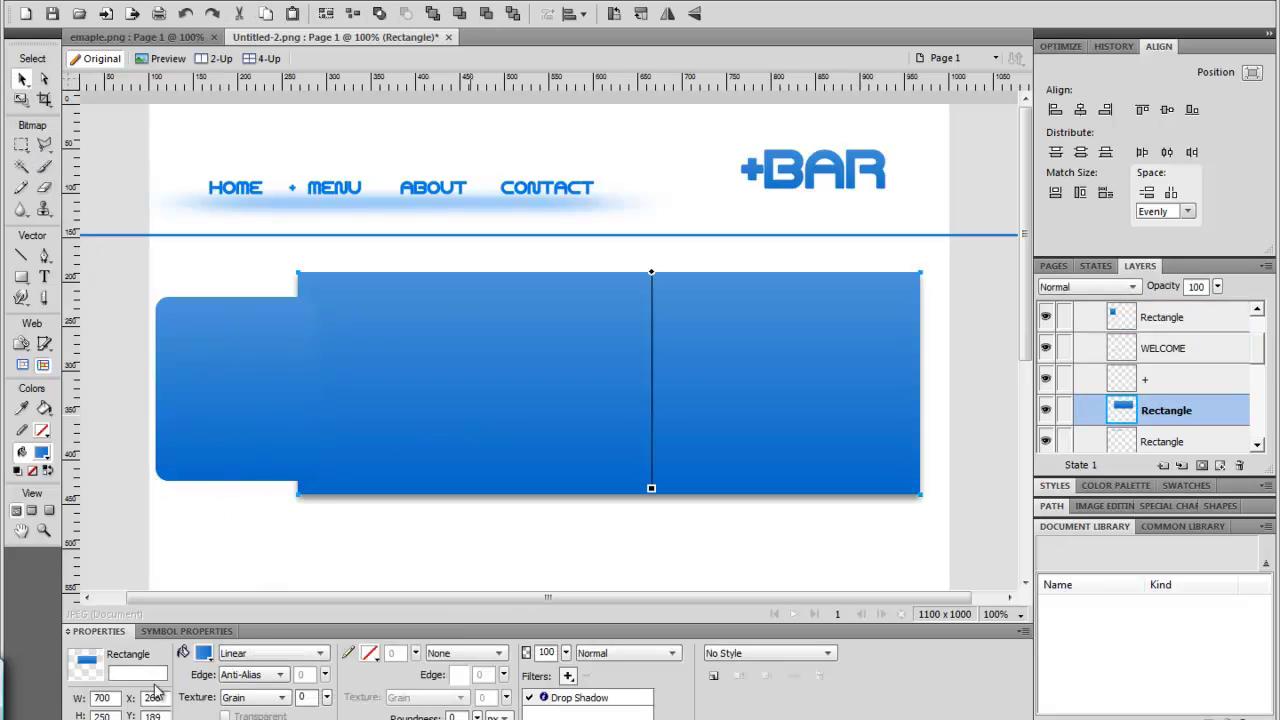
click(104, 698)
text(650)
key(Return)
click(278, 531)
drag(435, 375, 481, 377)
- Move the small rounded rectangle right to about X 135, Y 218 and set its width to 200
drag(265, 384, 292, 384)
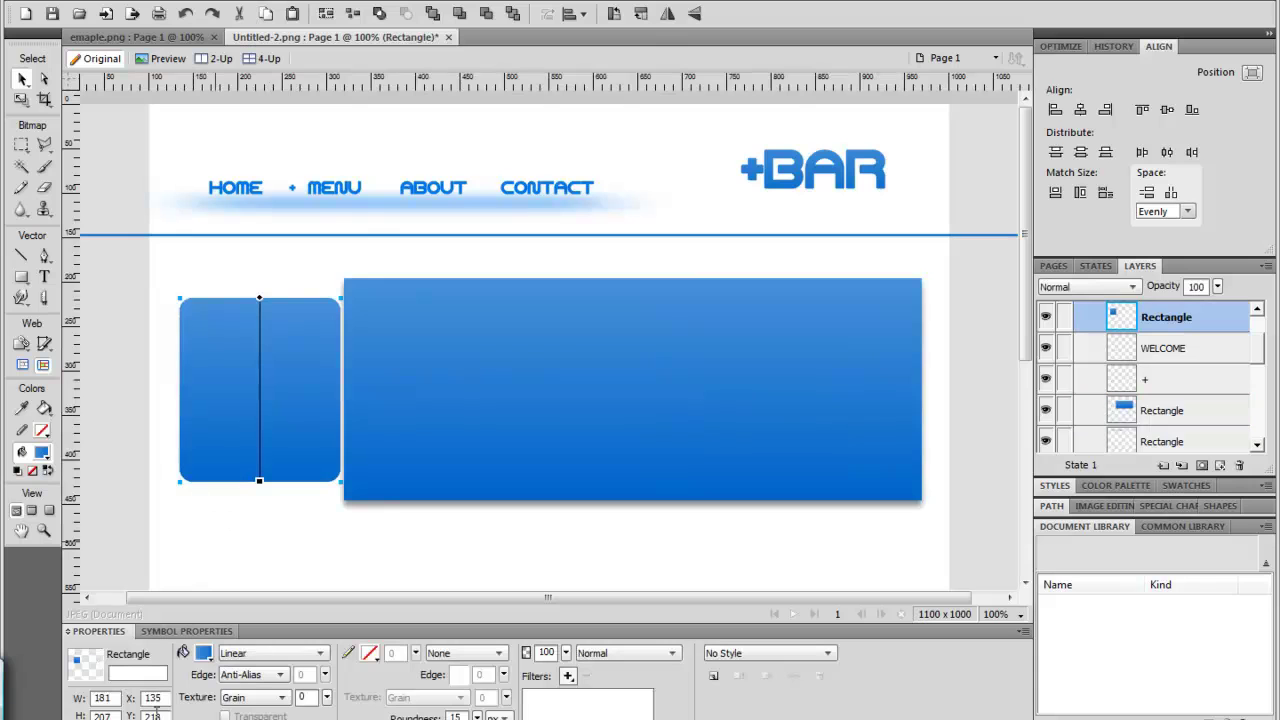
click(107, 698)
text(200)
key(Return)
- Bring the blue banner in front of the small rounded rectangle
click(436, 330)
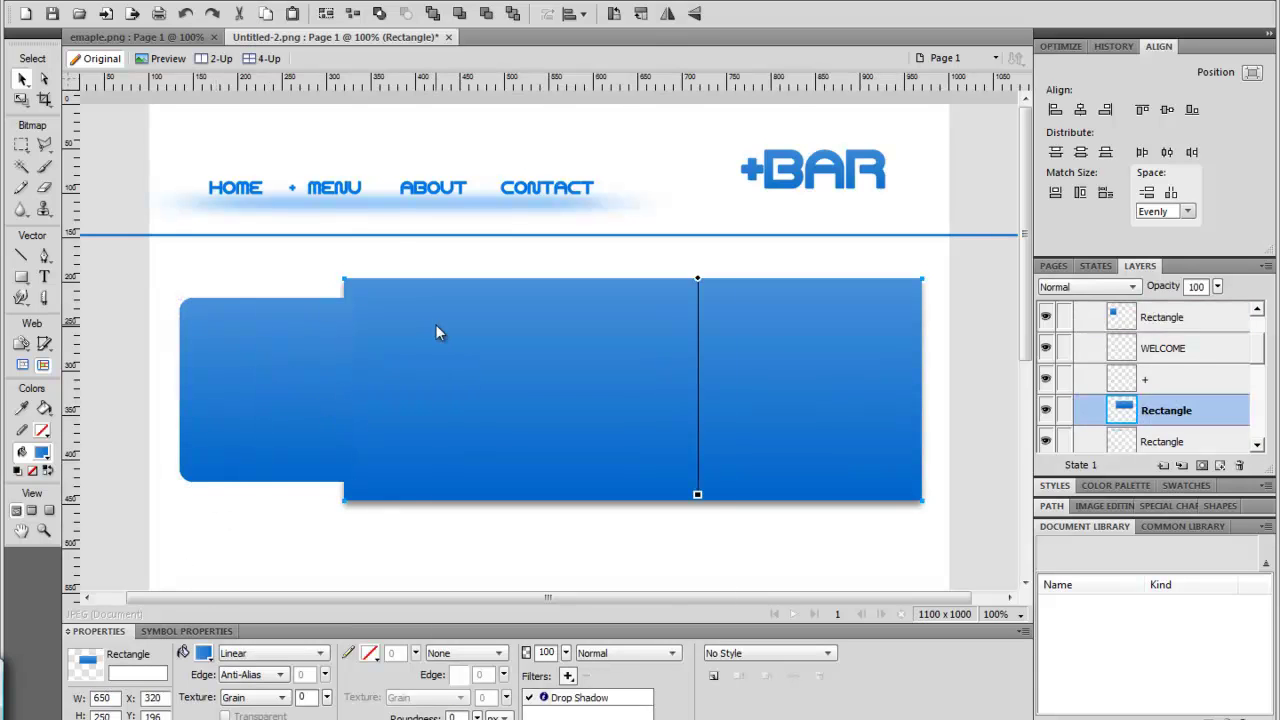
right_click(436, 330)
mouse_move(538, 395)
click(765, 385)
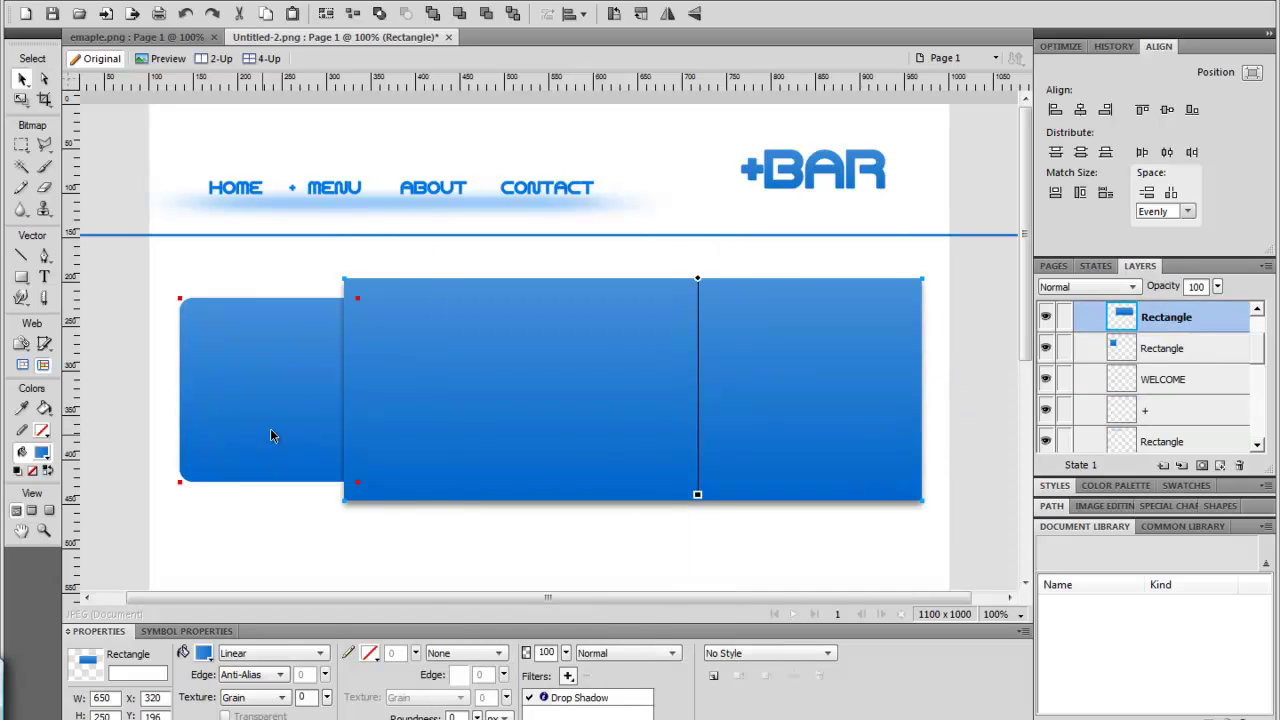
- Nudge the small rounded rectangle horizontally to about X 133, keeping it partly tucked behind the banner
click(295, 581)
drag(256, 393, 246, 390)
key(Right)
key(Right)
key(Right)
key(Right)
key(Right)
key(Right)
key(Right)
key(Right)
key(Right)
key(Right)
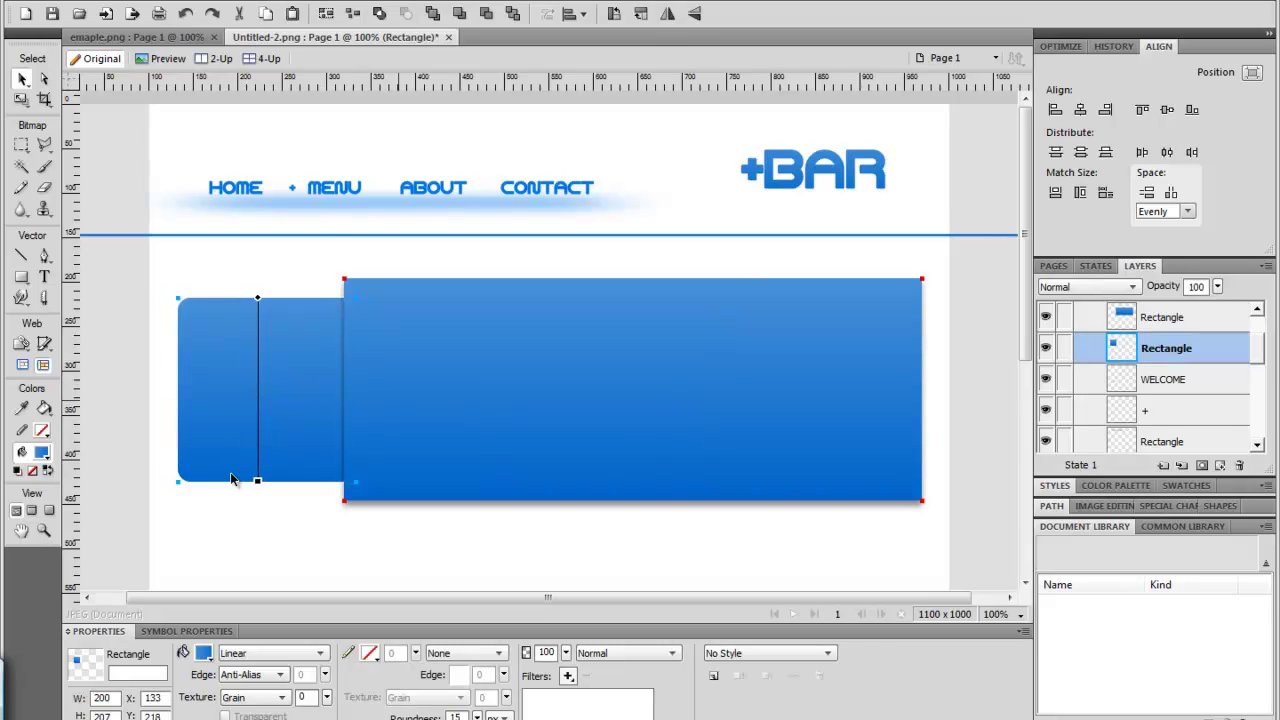
click(226, 392)
- Move the banner and the small rounded rectangle together slightly left, to about X 132, Y 197
drag(223, 545, 715, 316)
mouse_move(641, 381)
mouse_down()
mouse_move(620, 383)
mouse_move(633, 381)
mouse_up()
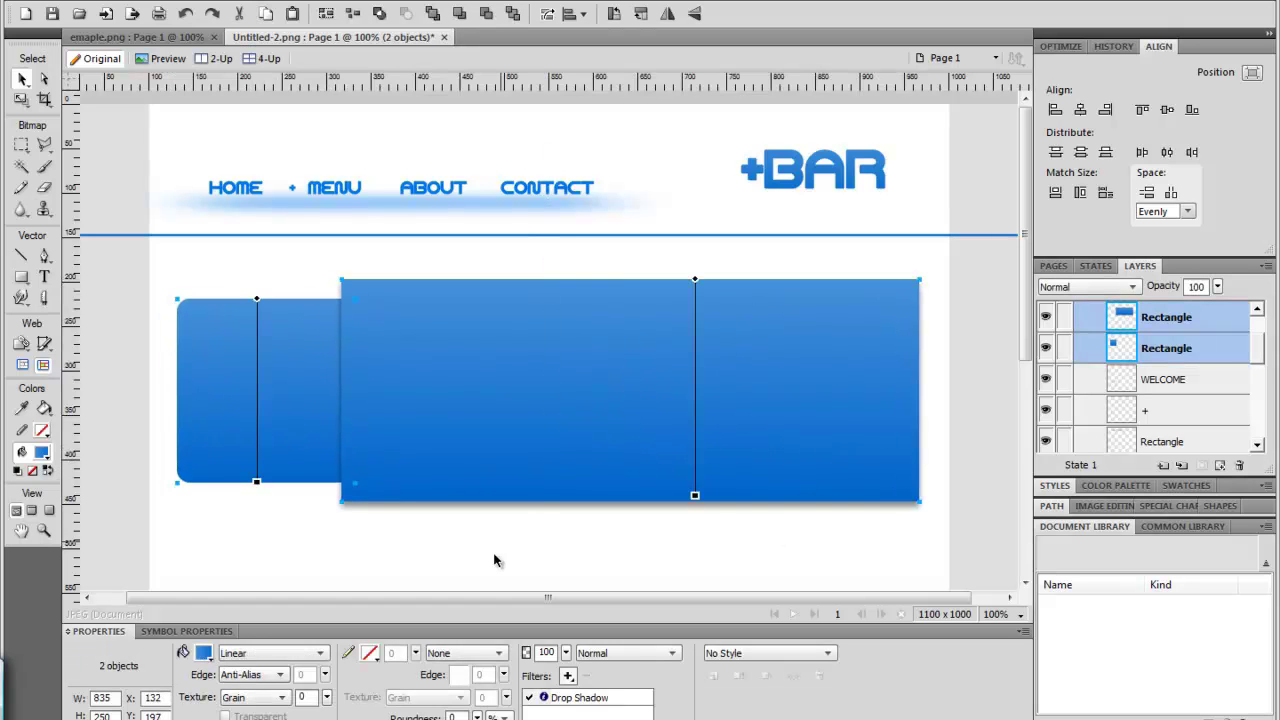
click(473, 568)
- Change the small rounded rectangle's linear gradient to run from white to light grey
click(243, 391)
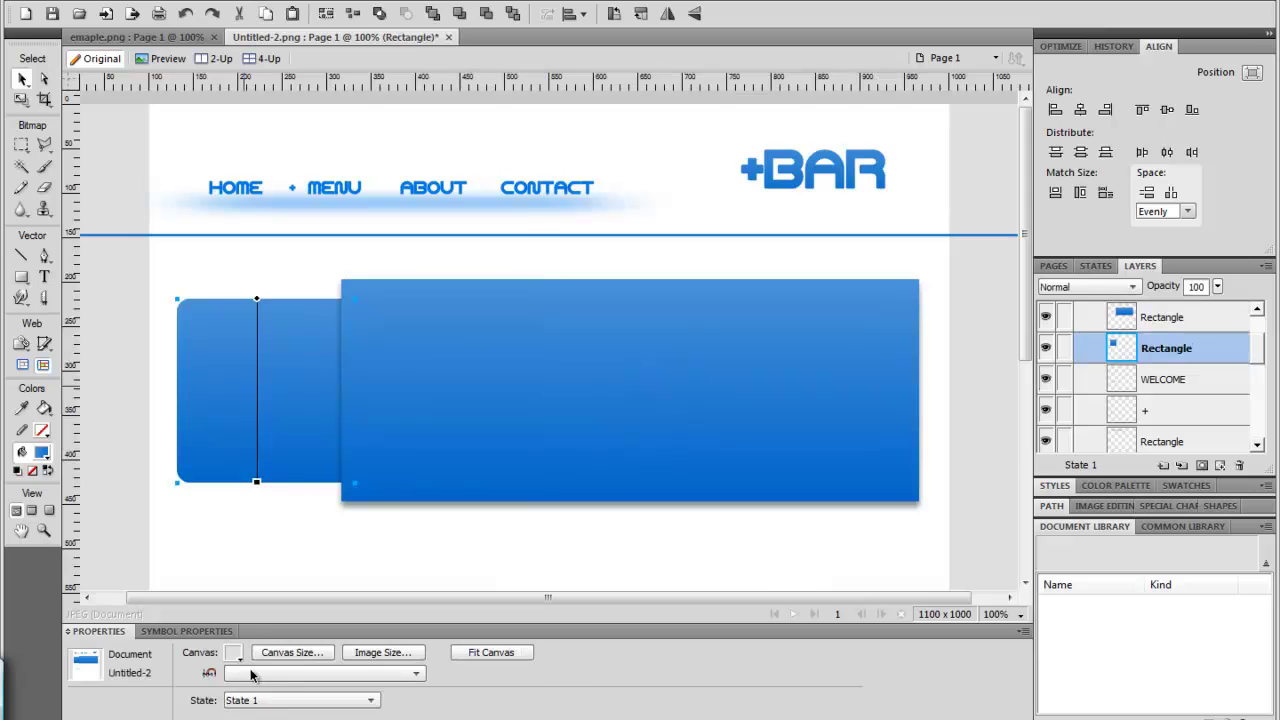
click(204, 653)
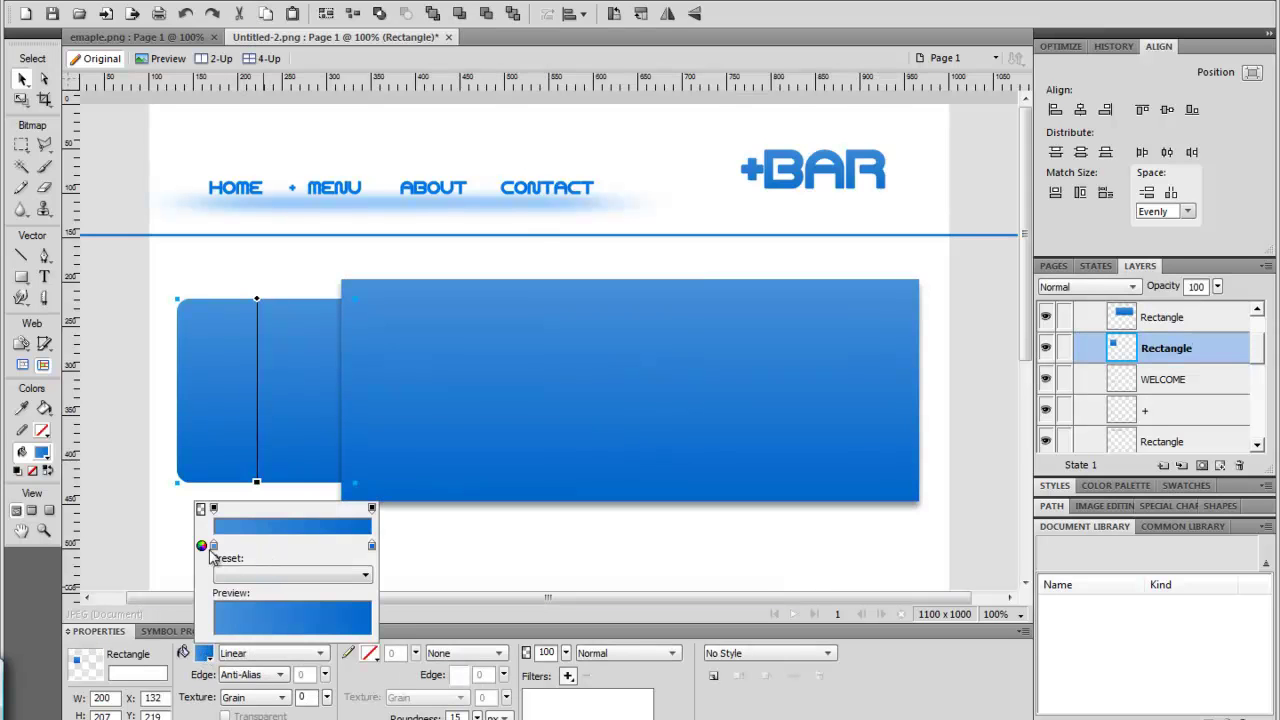
click(214, 546)
click(290, 494)
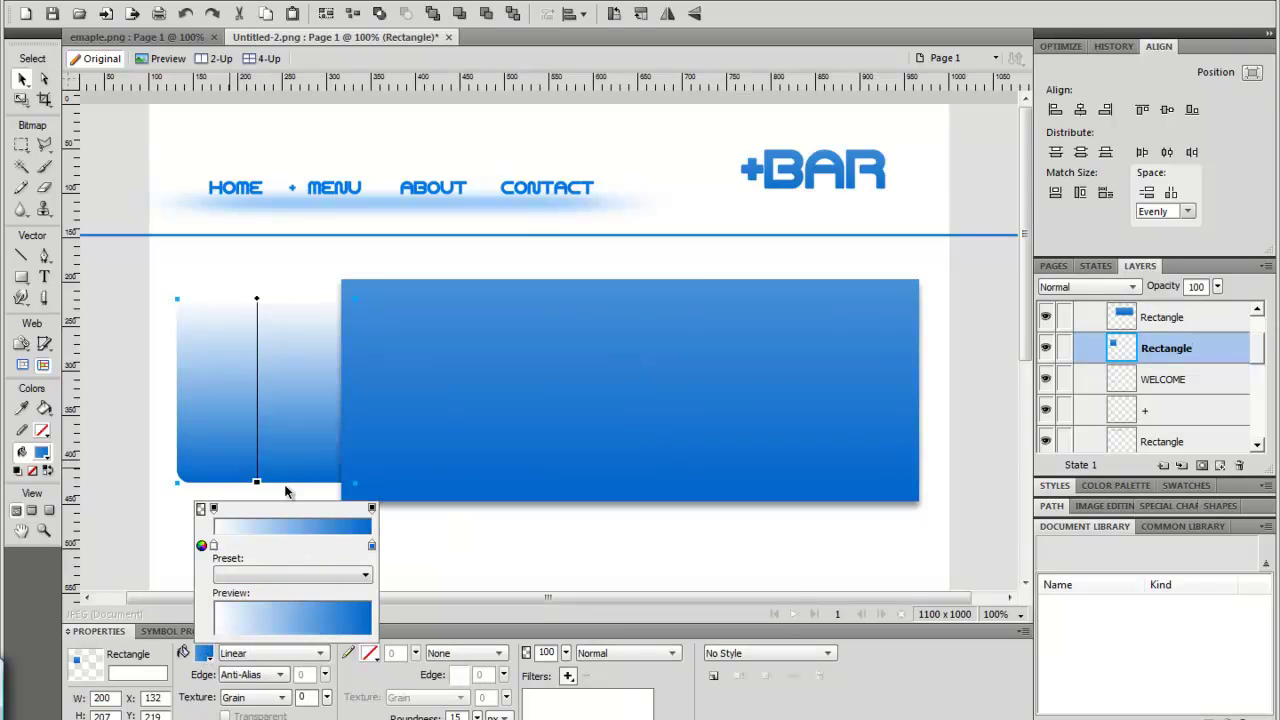
click(371, 545)
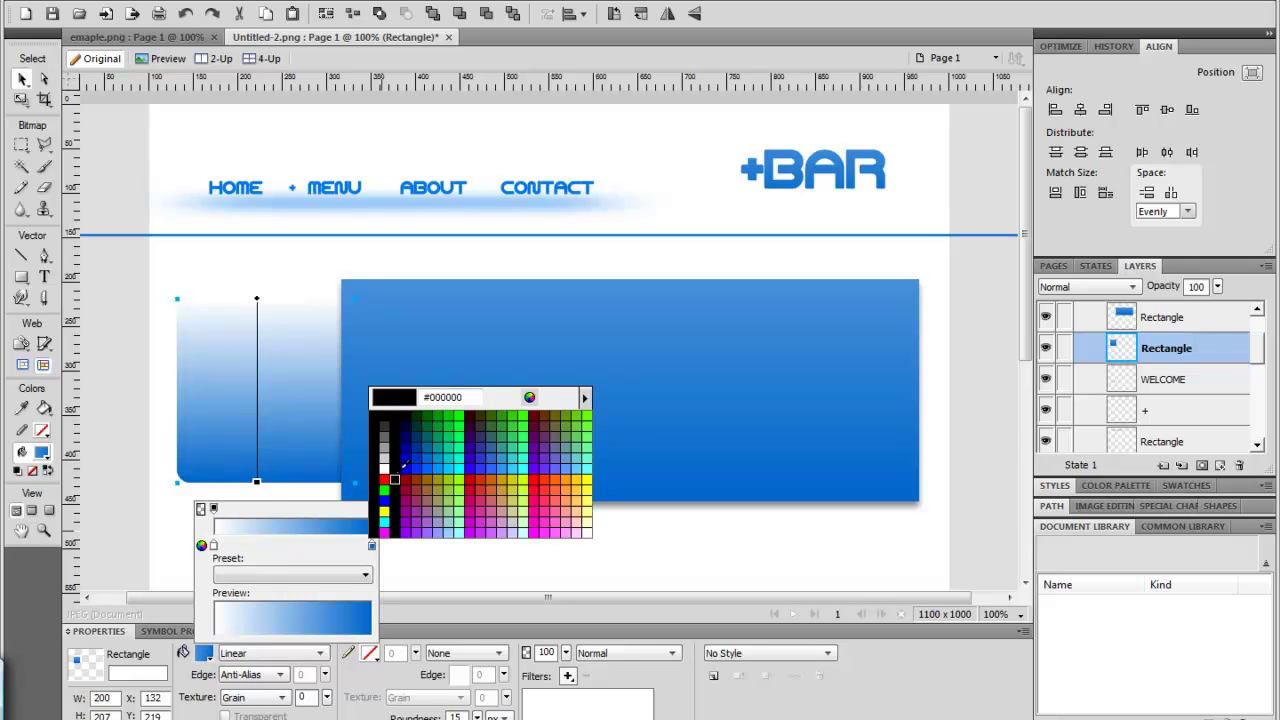
click(374, 478)
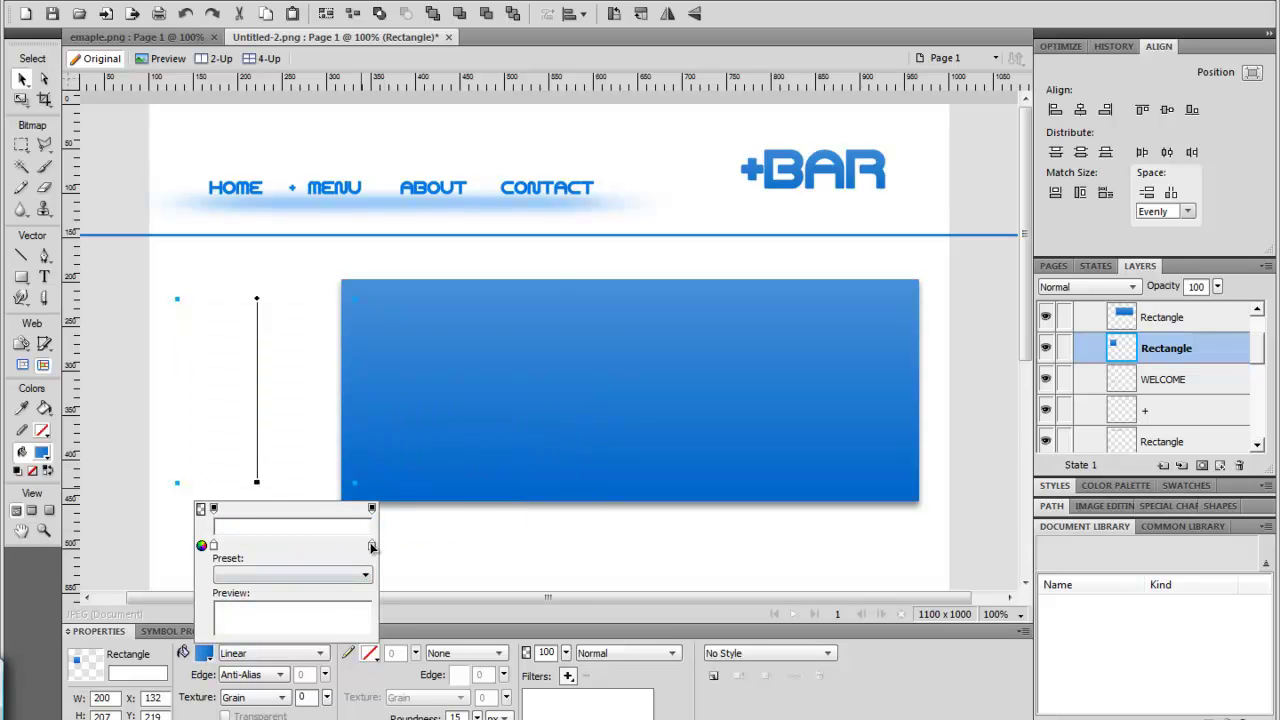
click(371, 546)
click(380, 461)
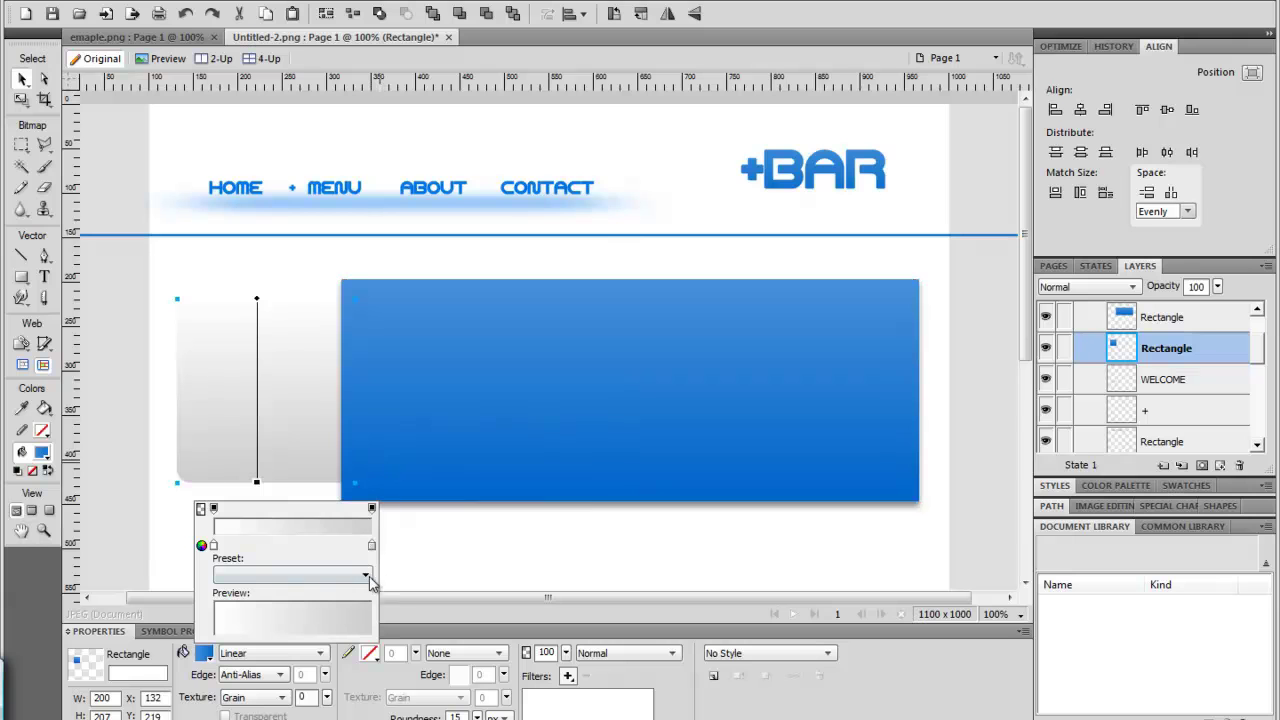
click(371, 546)
click(374, 478)
click(427, 584)
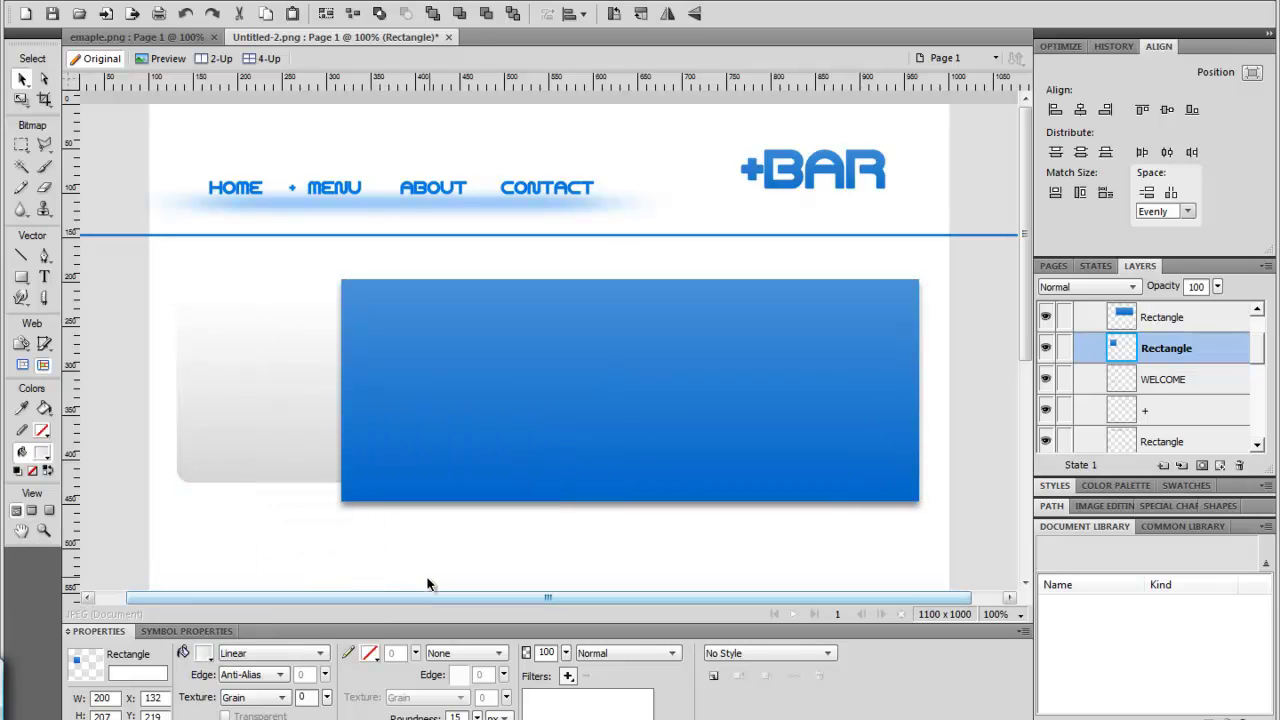
- Reverse the rounded rectangle's gradient direction so the grey is at its upper edge and the white at its lower edge
click(255, 343)
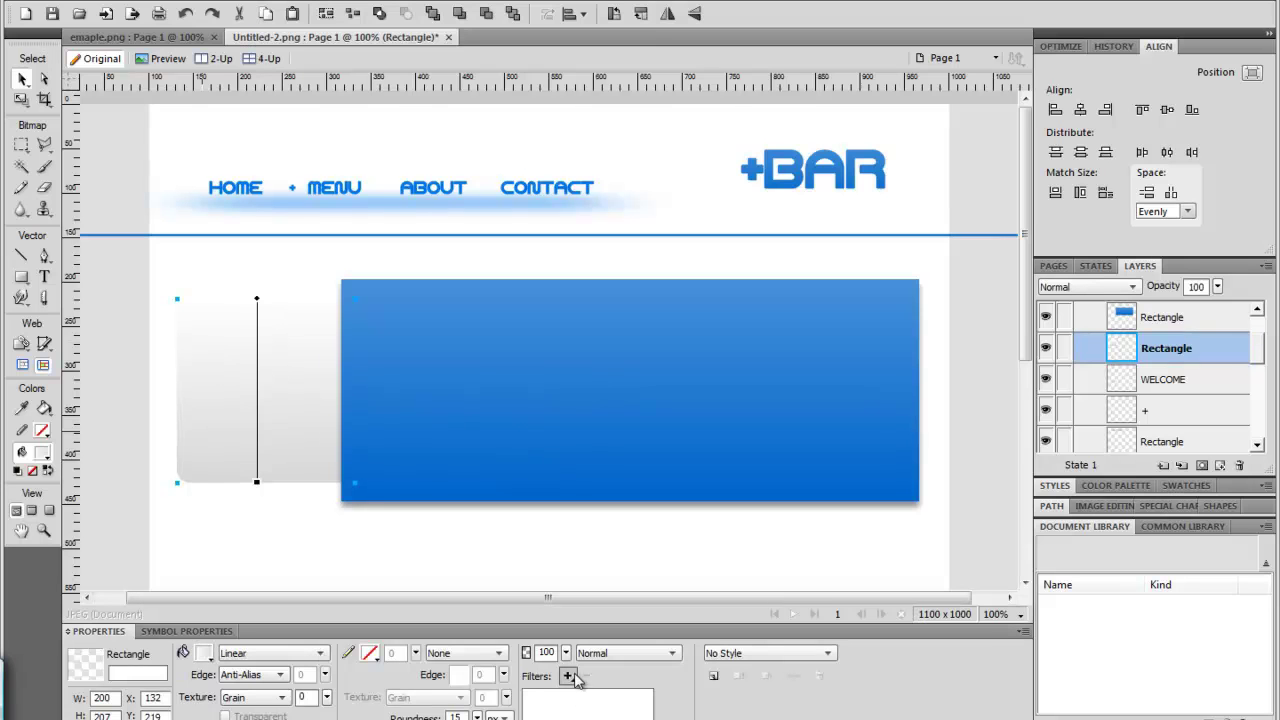
drag(263, 387, 257, 209)
drag(259, 298, 258, 476)
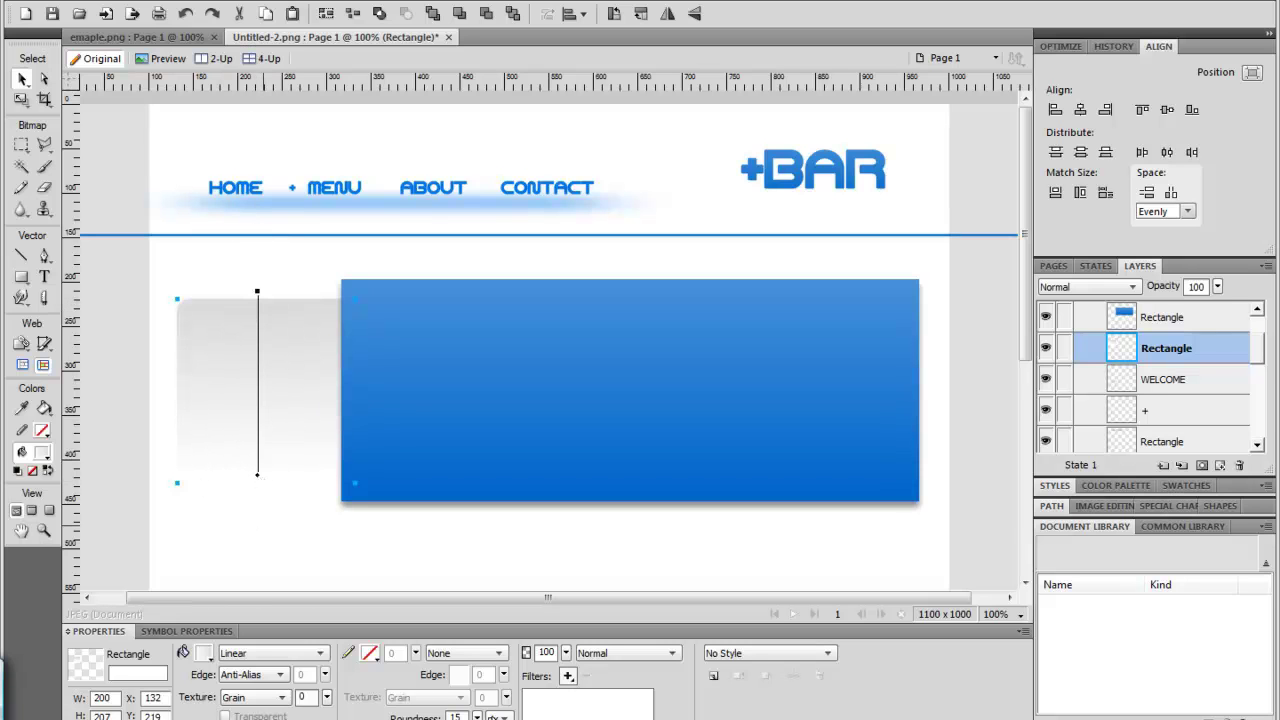
- Add a drop shadow to the rounded grey panel with distance 3, opacity 39%, softness 6 and angle 270
click(567, 676)
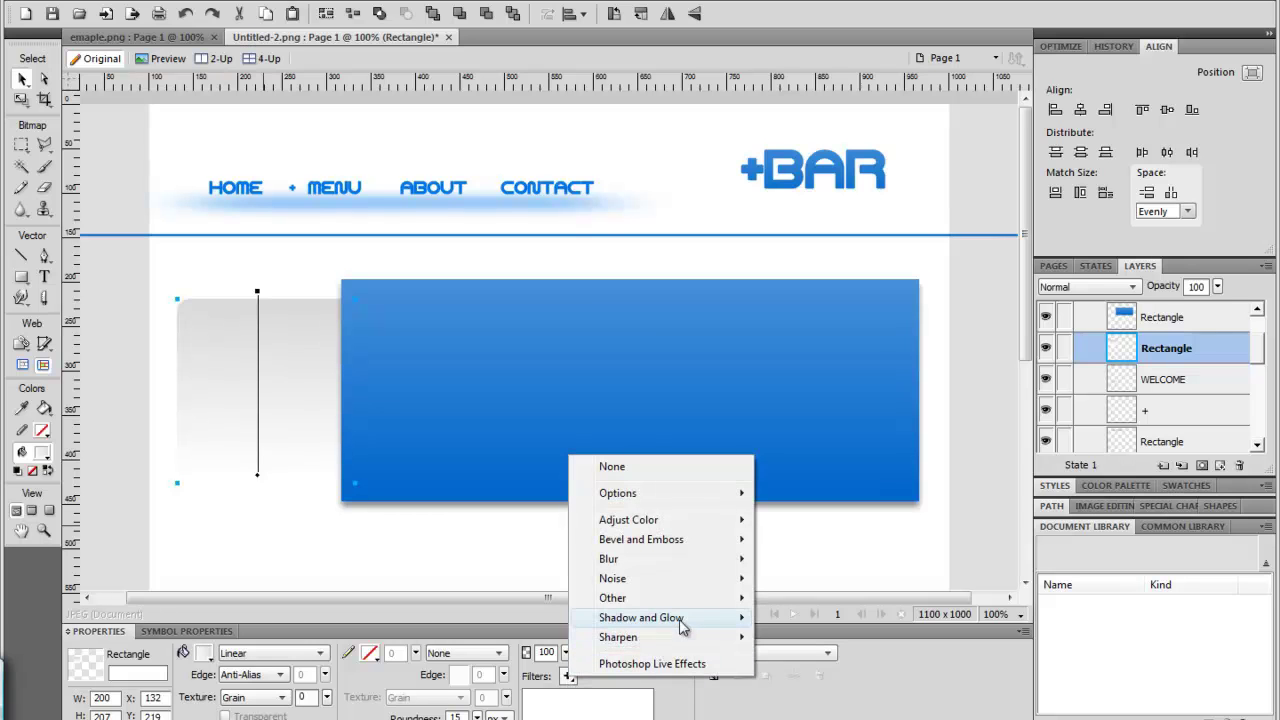
mouse_move(697, 622)
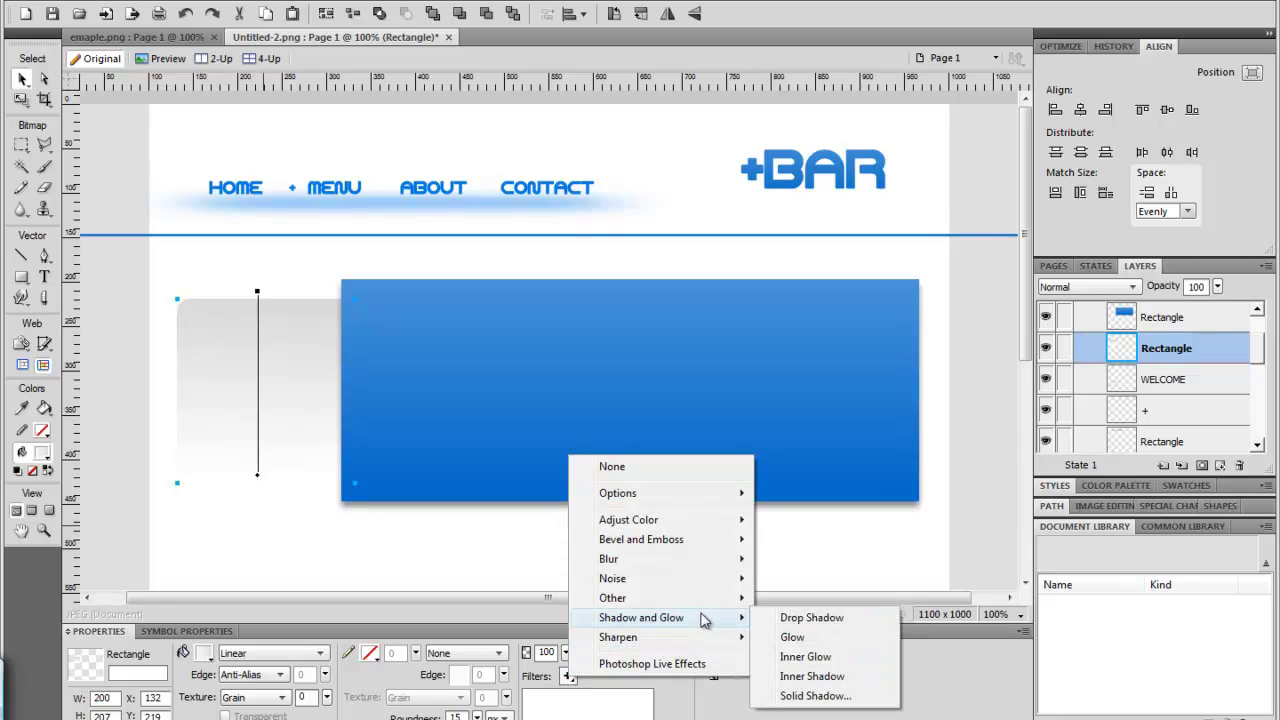
click(814, 618)
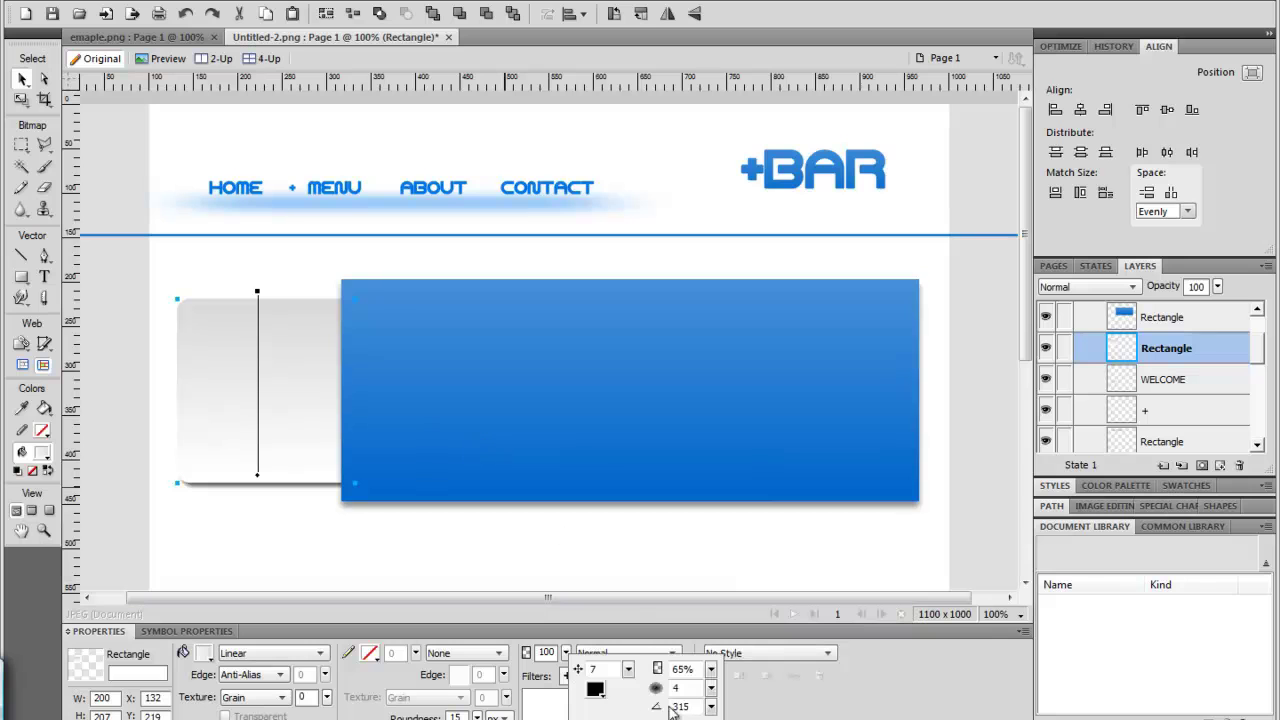
drag(632, 670, 632, 679)
click(710, 706)
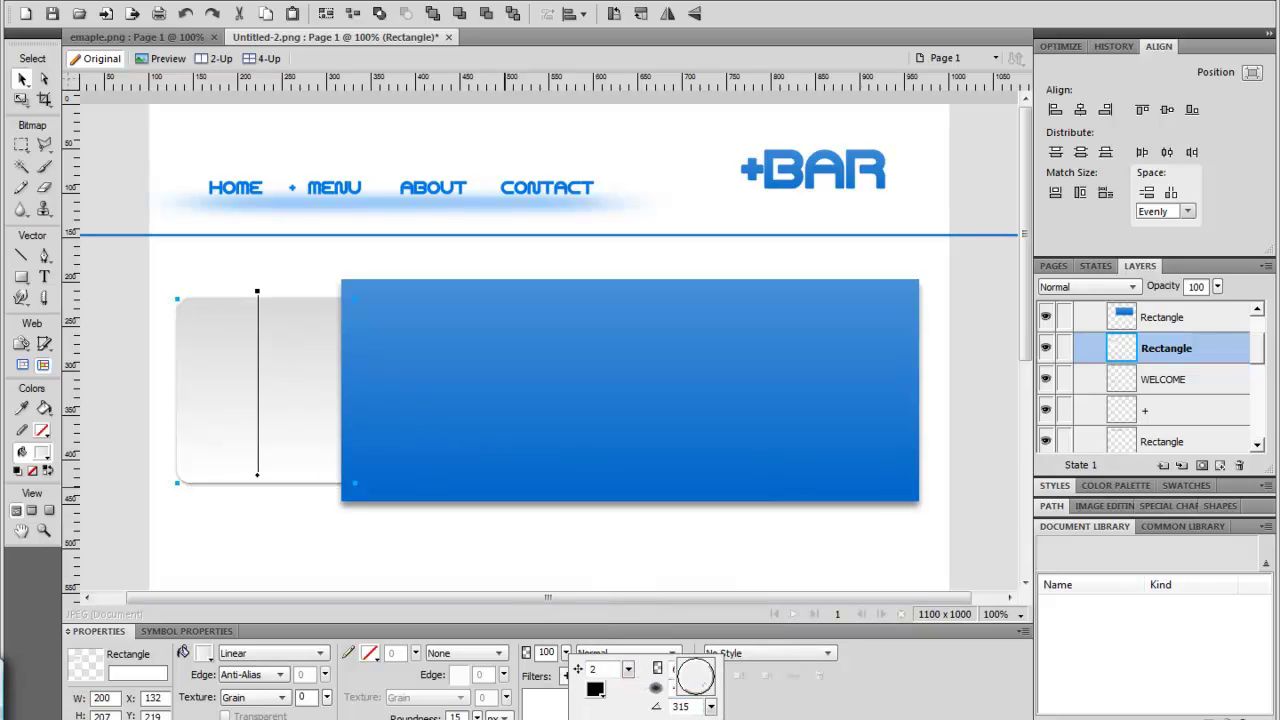
mouse_move(700, 705)
mouse_down()
mouse_move(716, 660)
mouse_move(713, 688)
mouse_up()
drag(632, 678, 633, 678)
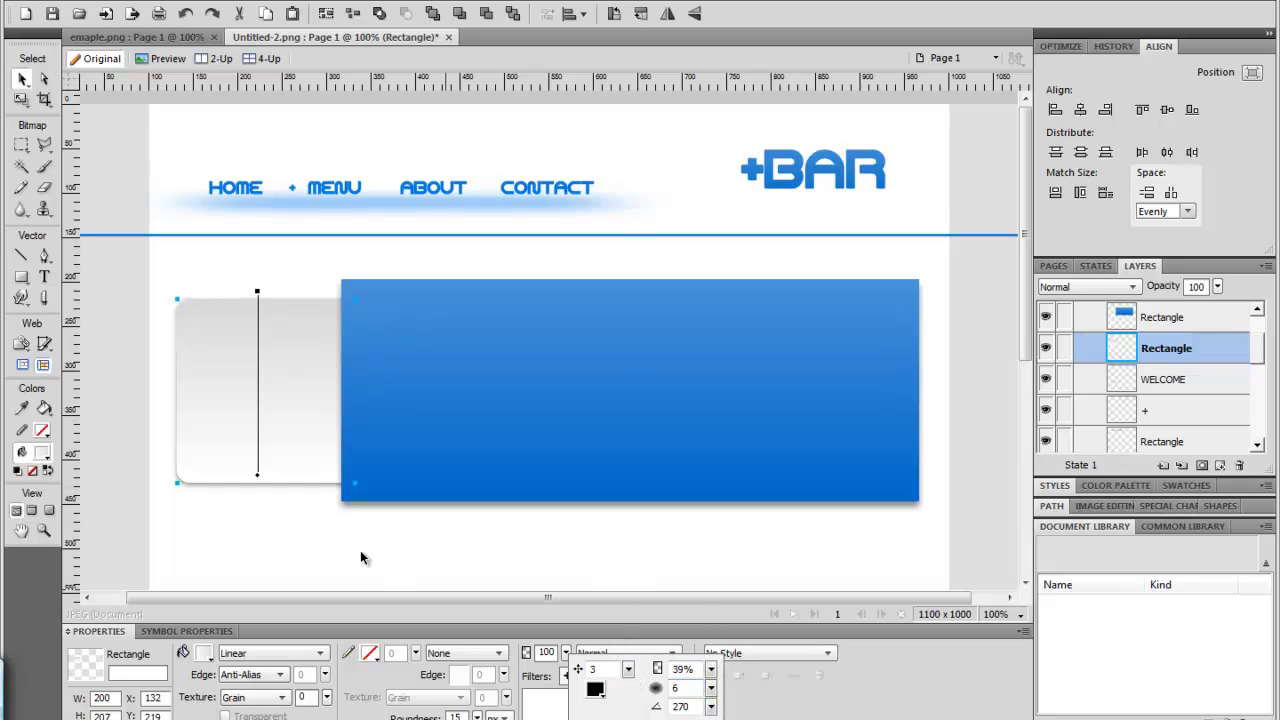
click(309, 556)
click(310, 557)
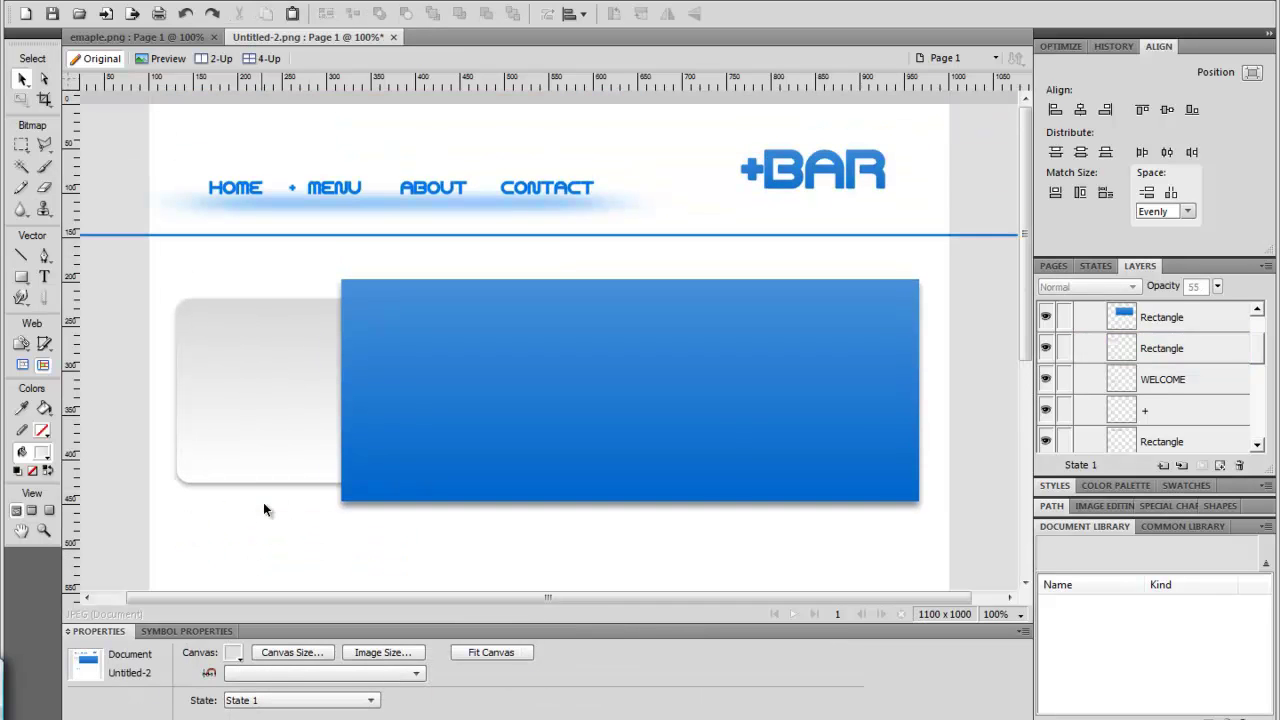
scroll(309, 508, down, 3)
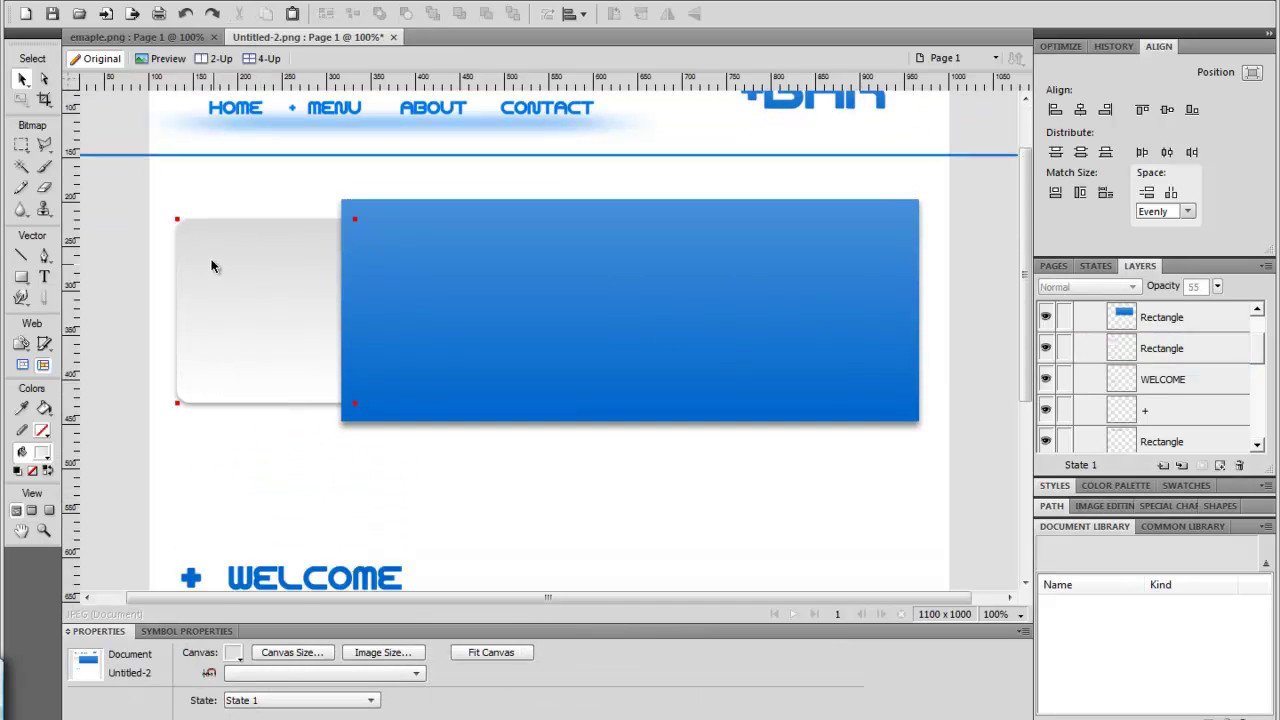
drag(208, 288, 241, 284)
click(159, 504)
- Move the + sign and WELCOME together up and to the right, closer beneath the banner
scroll(623, 335, down, 6)
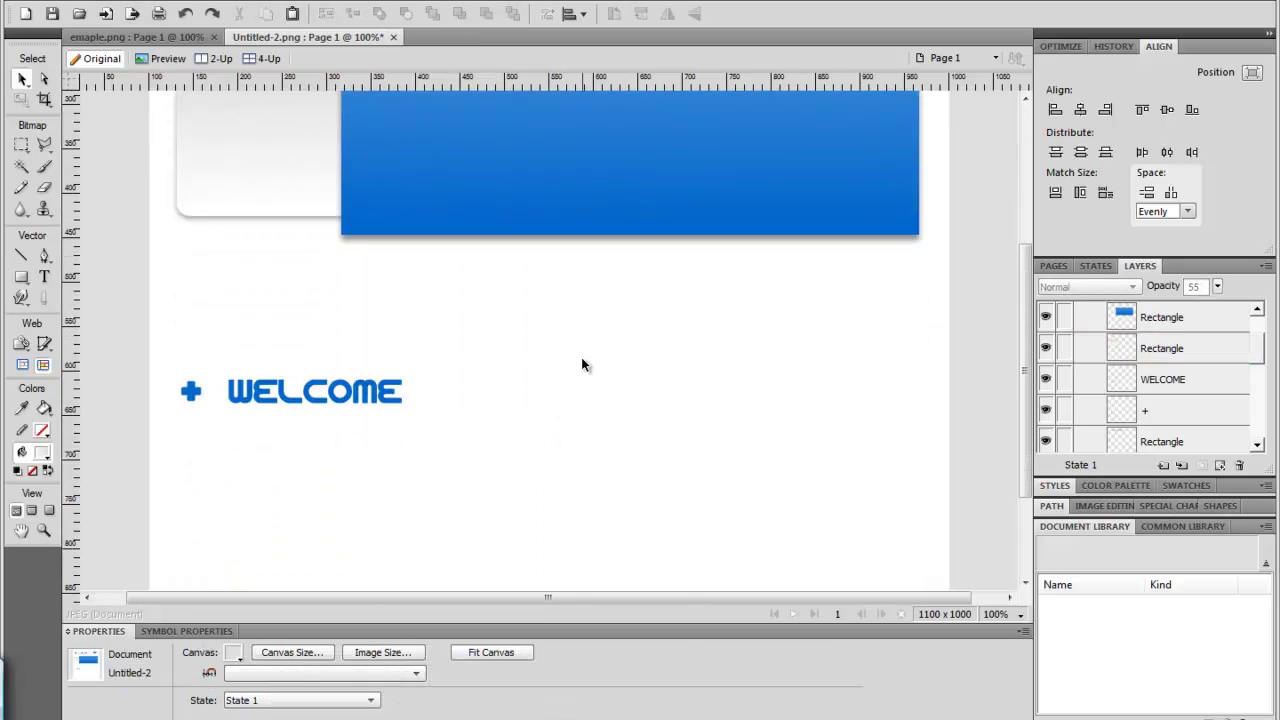
drag(174, 347, 455, 462)
drag(287, 390, 340, 323)
click(221, 389)
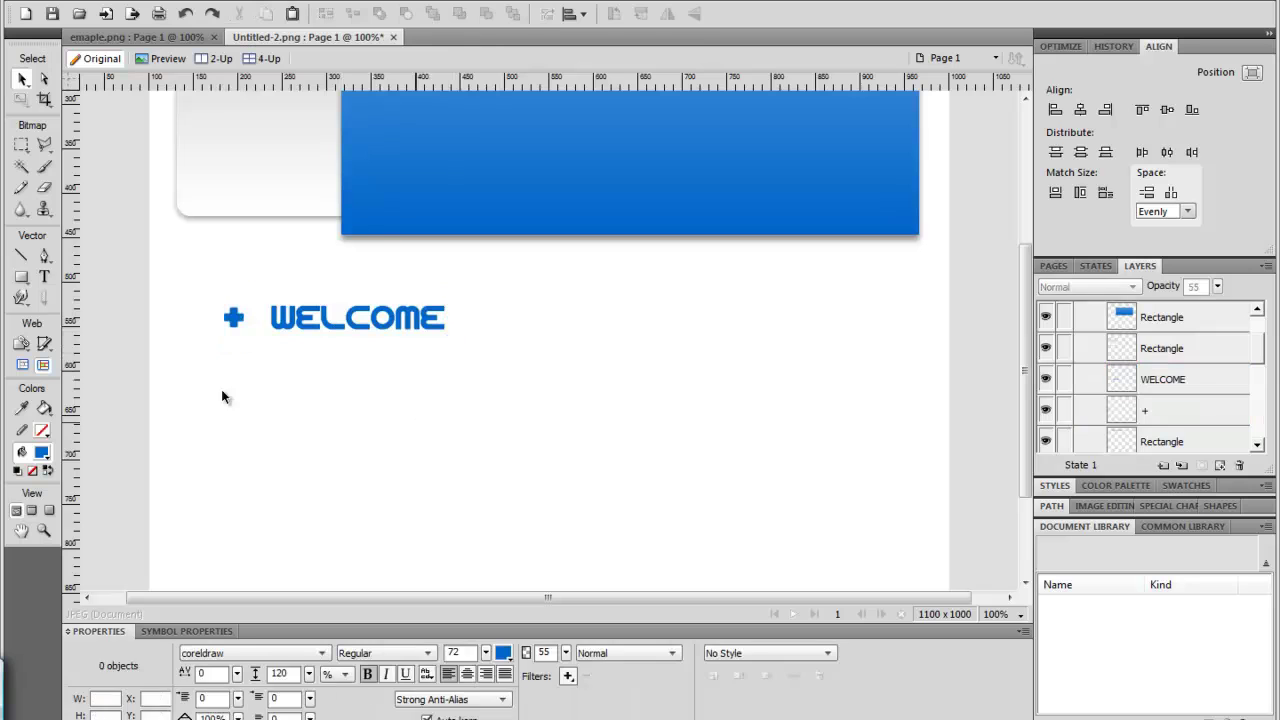
- Add the black text "asdf" at size 31 beneath WELCOME and place it at about X 266, Y 587
key(t)
click(292, 373)
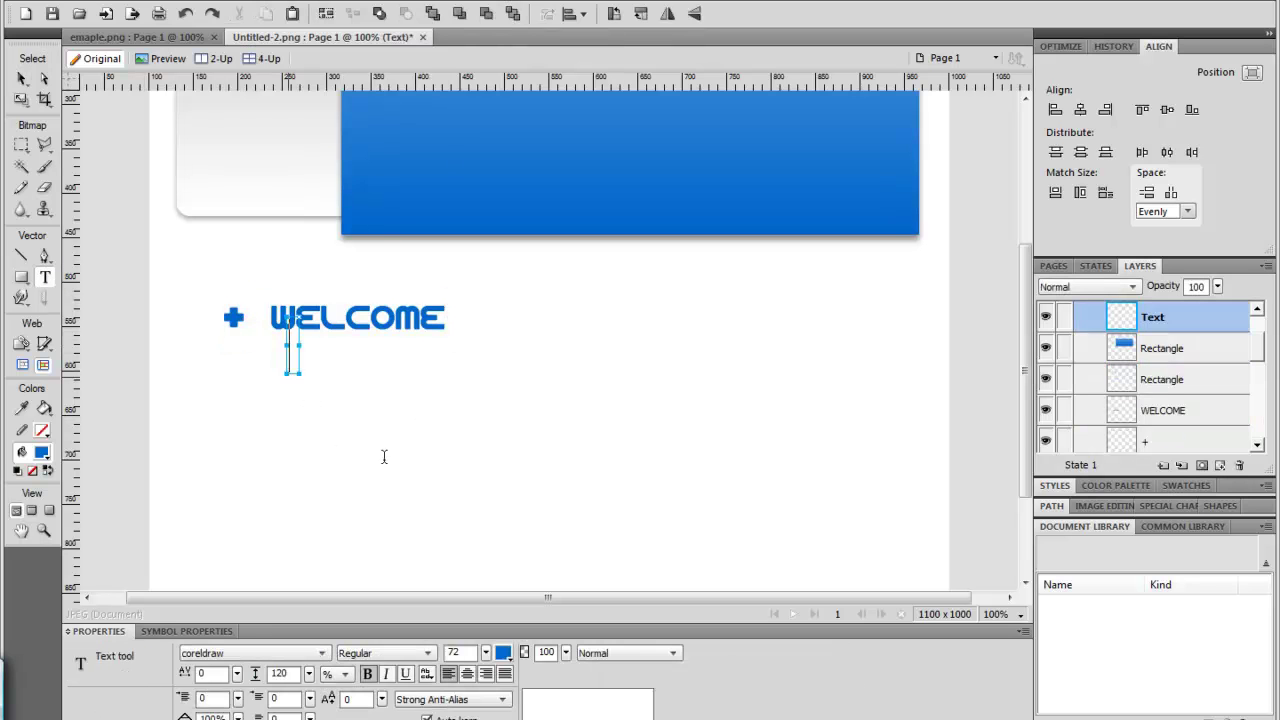
drag(487, 655, 489, 700)
click(503, 652)
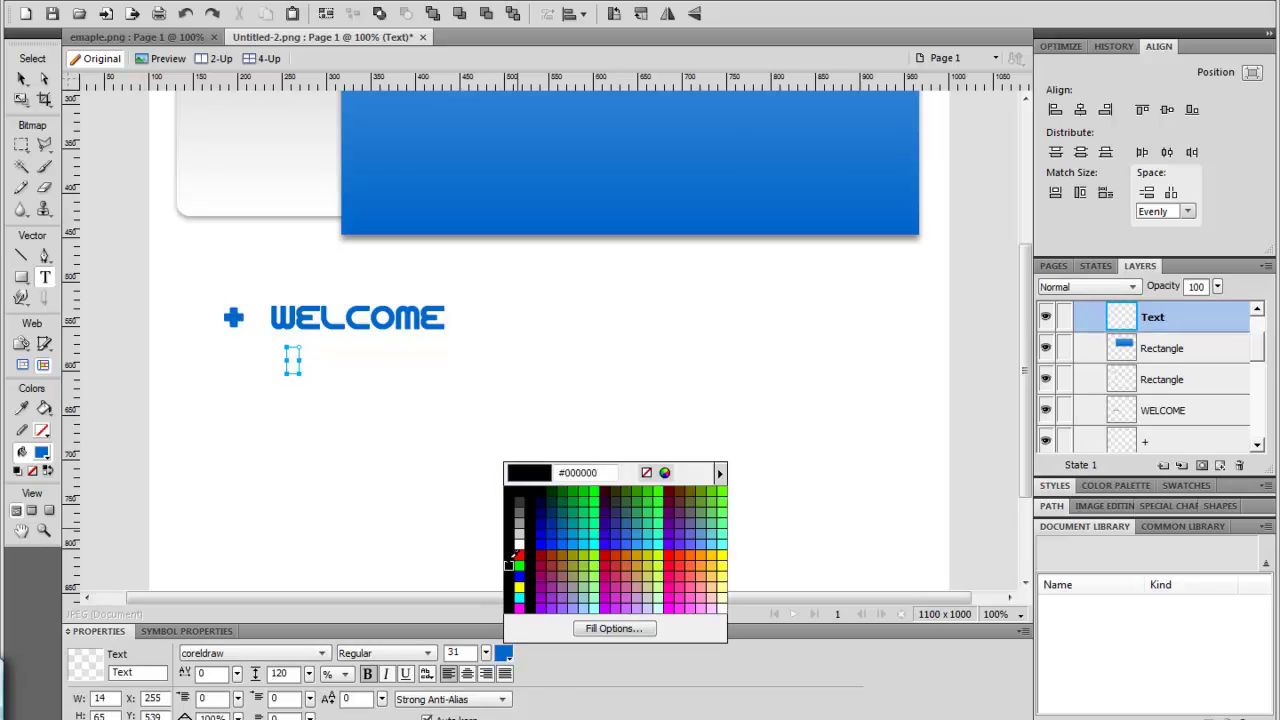
click(527, 550)
click(300, 357)
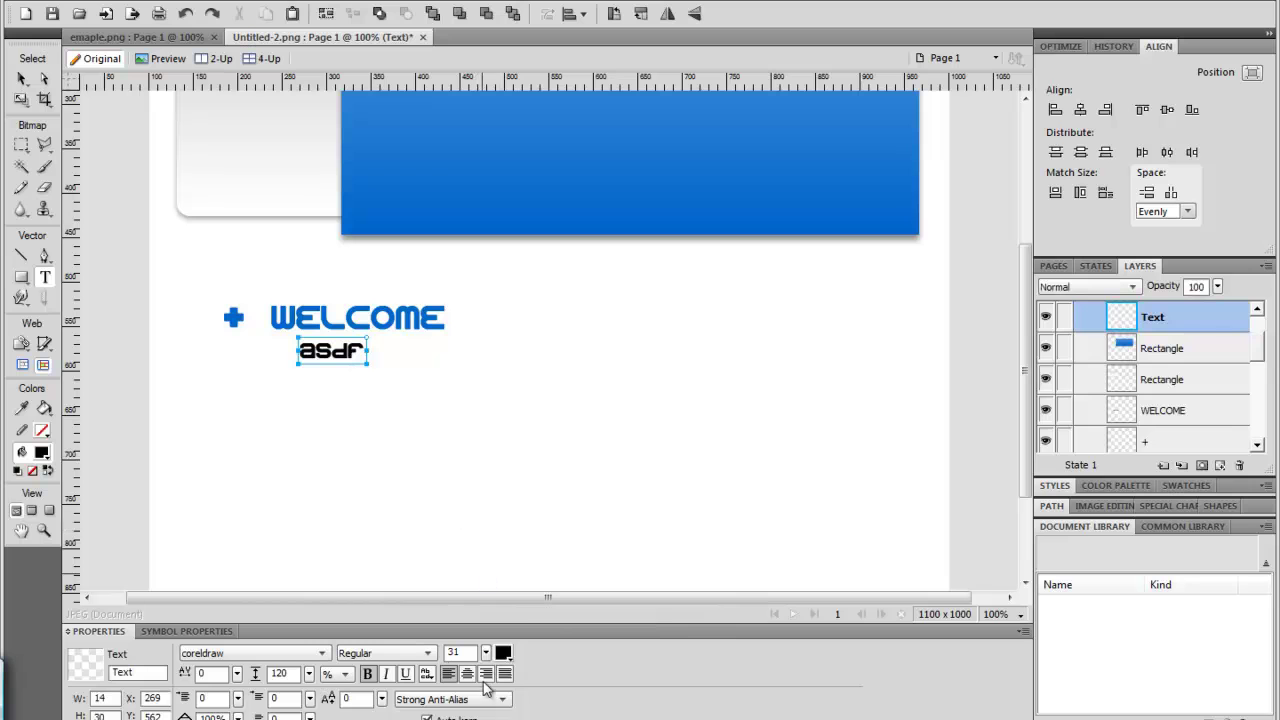
click(22, 79)
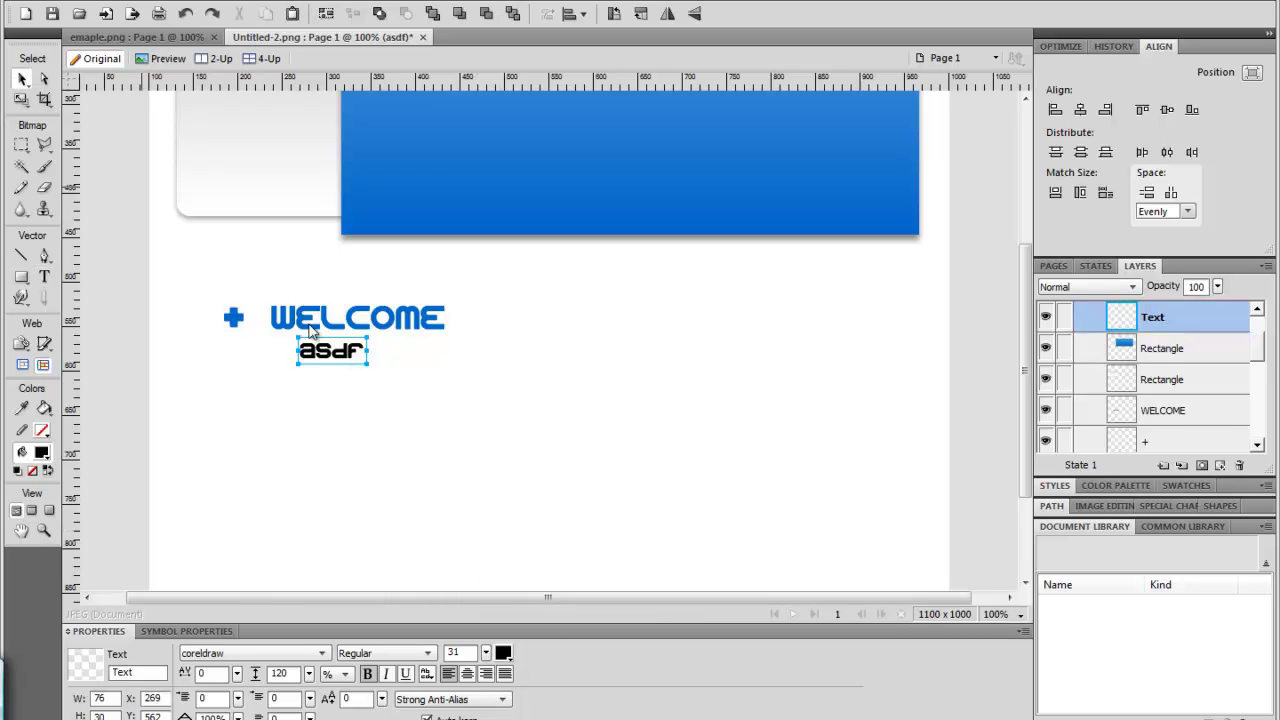
drag(333, 375, 330, 400)
- Set the asdf text to Arial, size 14, and move it to about X 268, Y 589
click(240, 655)
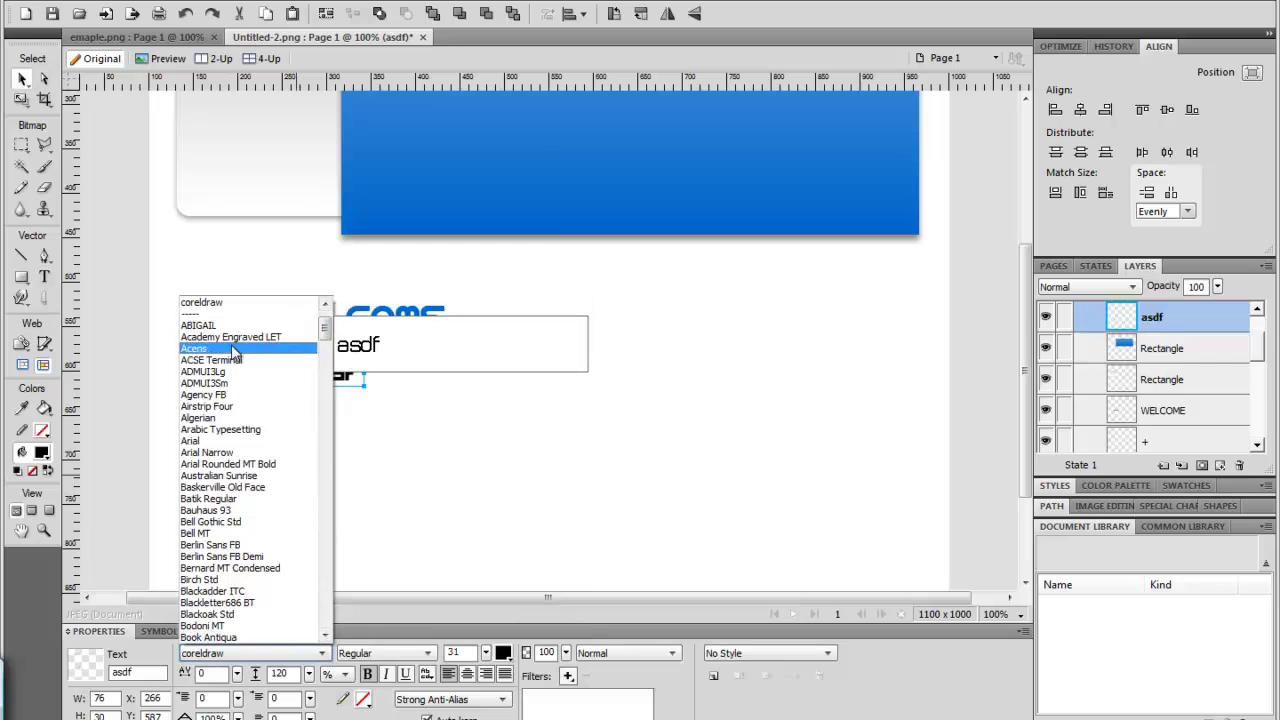
click(253, 443)
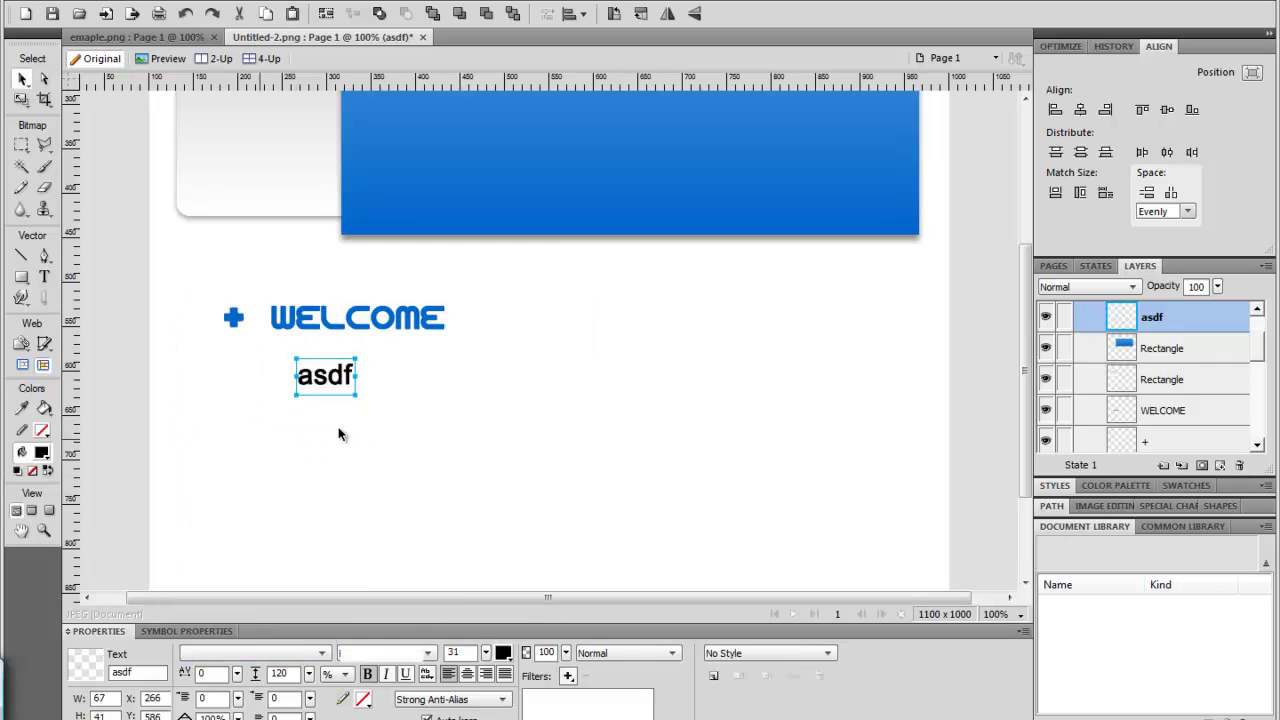
click(456, 652)
text(1)
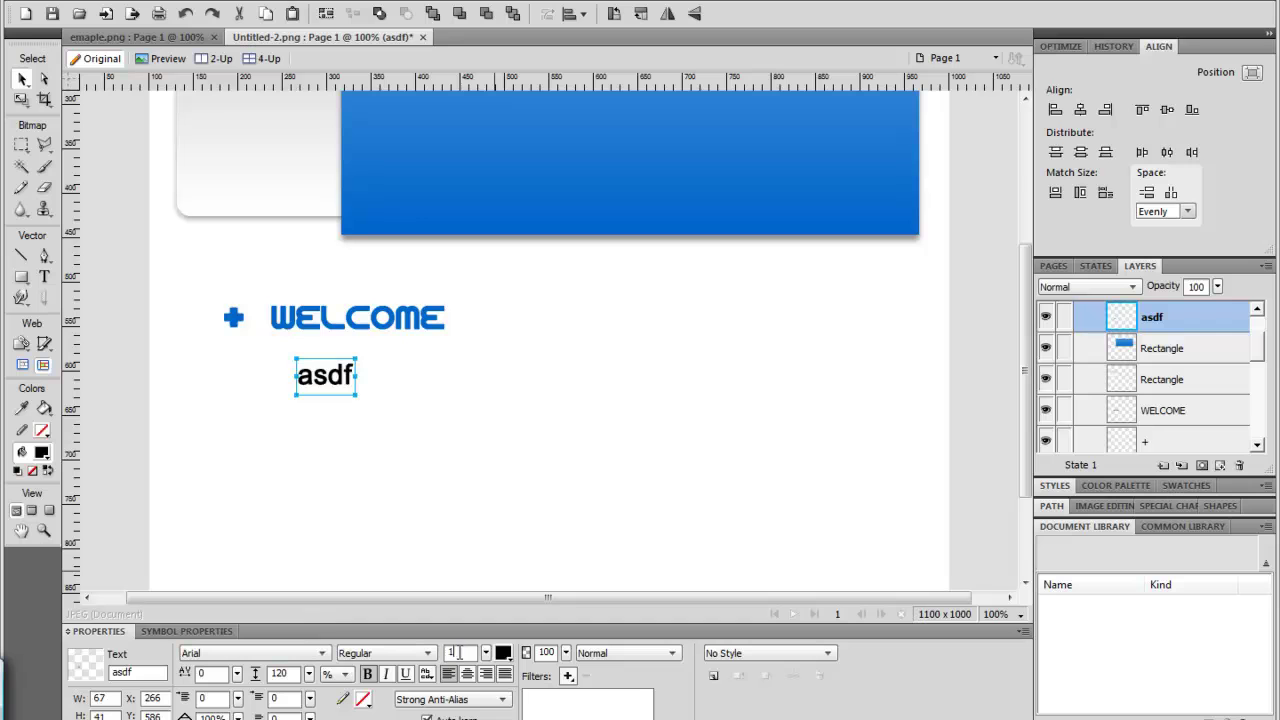
text(4)
key(Return)
click(403, 409)
drag(314, 380, 316, 369)
- Insert a Lorem ipsum paragraph with the Text commands and move it beneath the WELCOME heading
click(300, 1)
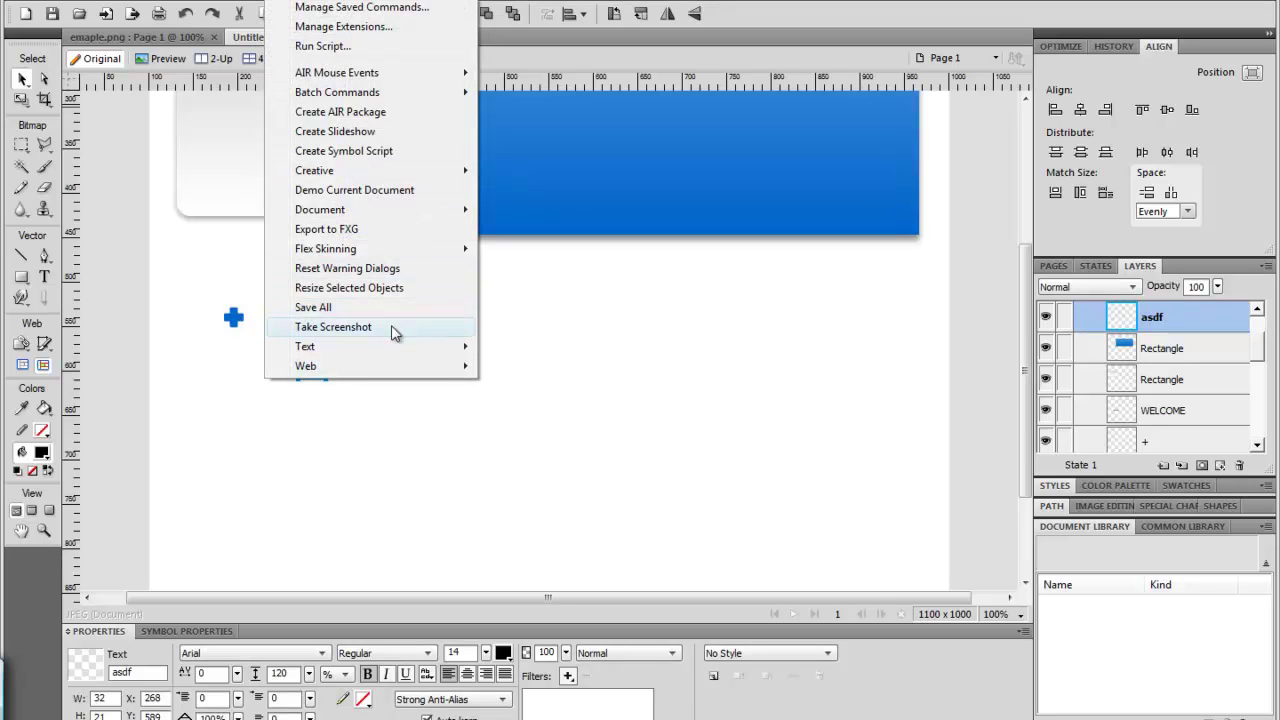
mouse_move(468, 348)
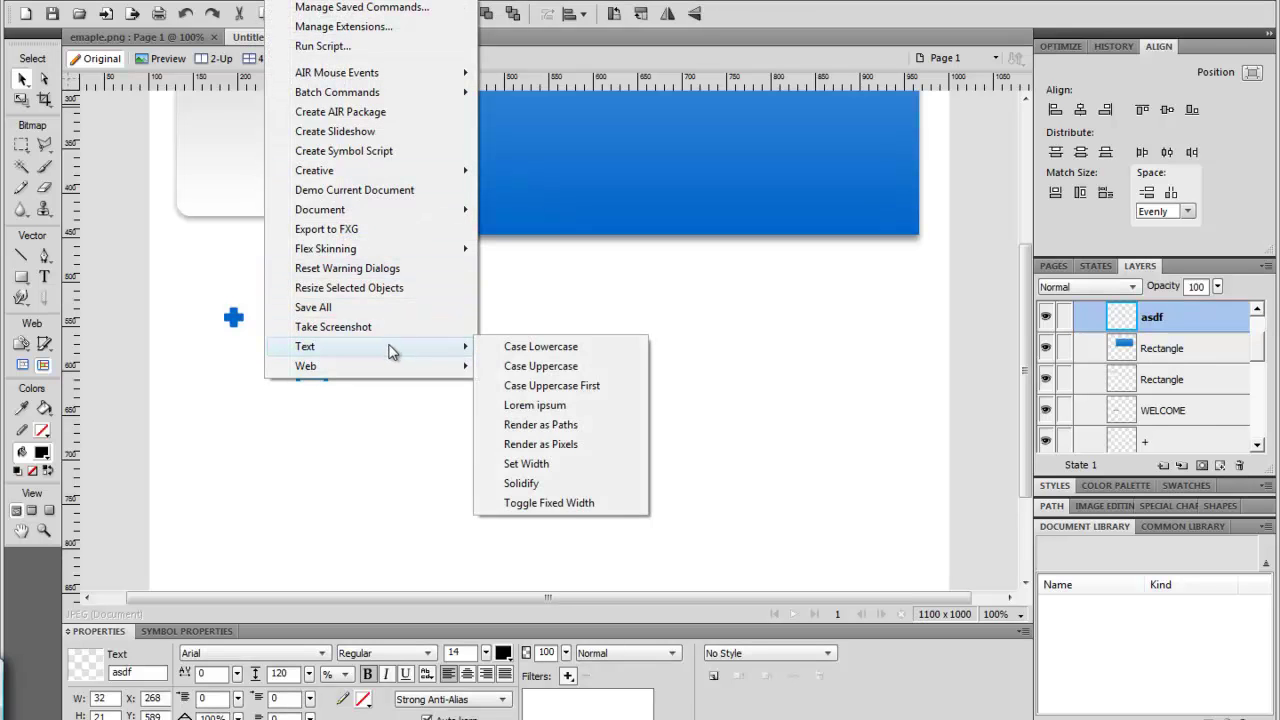
click(577, 414)
scroll(673, 200, up, 3)
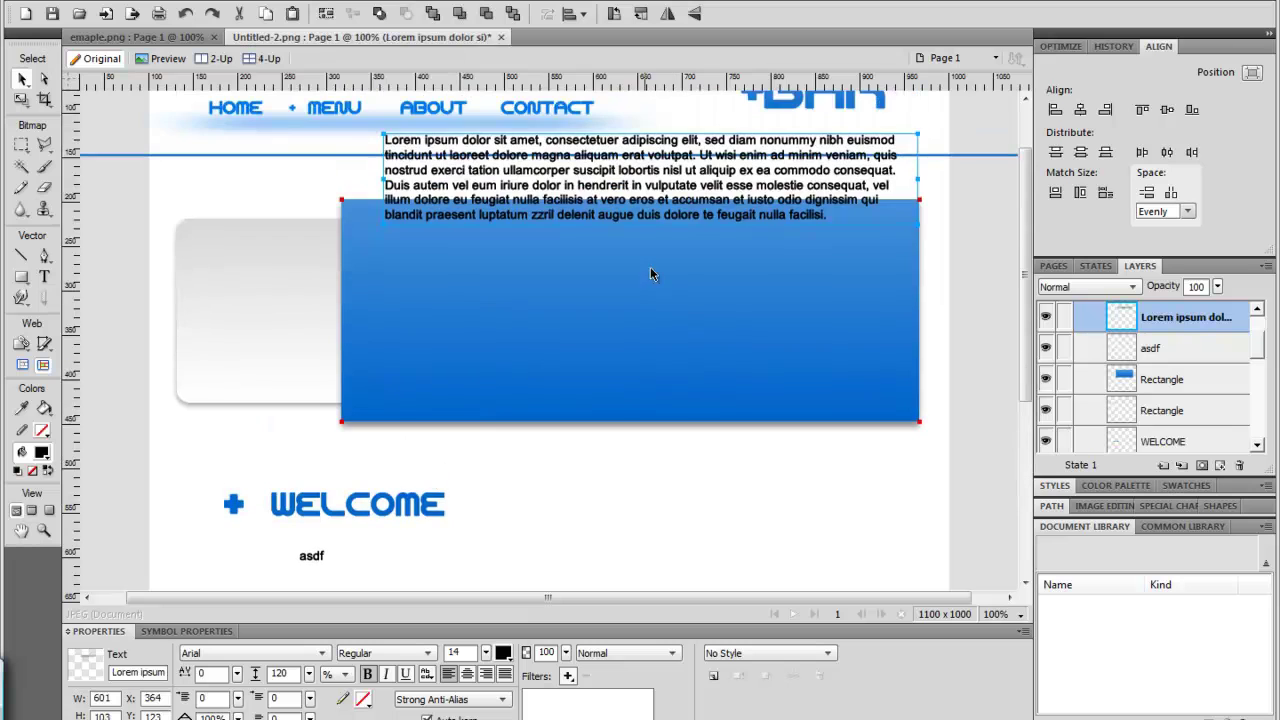
drag(640, 183, 537, 473)
- Delete the asdf placeholder text and move the Lorem ipsum paragraph up, closer beneath WELCOME
click(319, 396)
key(Delete)
drag(407, 474, 407, 433)
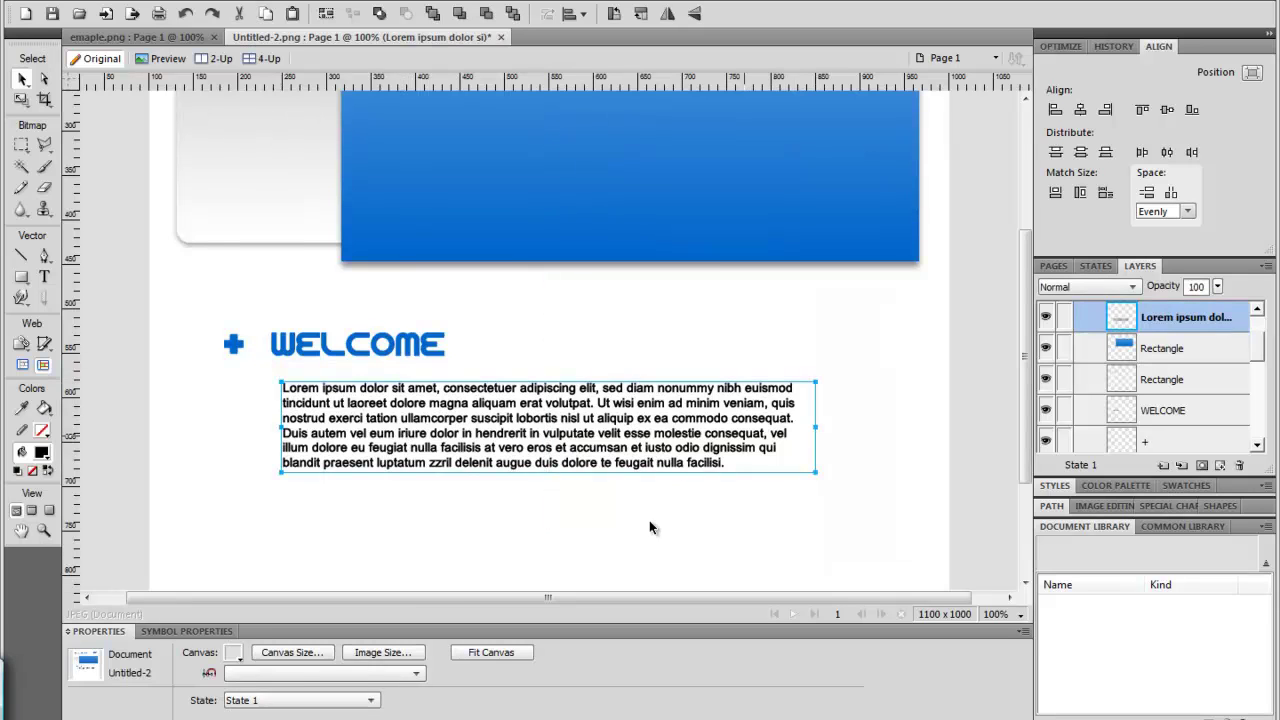
scroll(649, 527, down, 3)
click(700, 314)
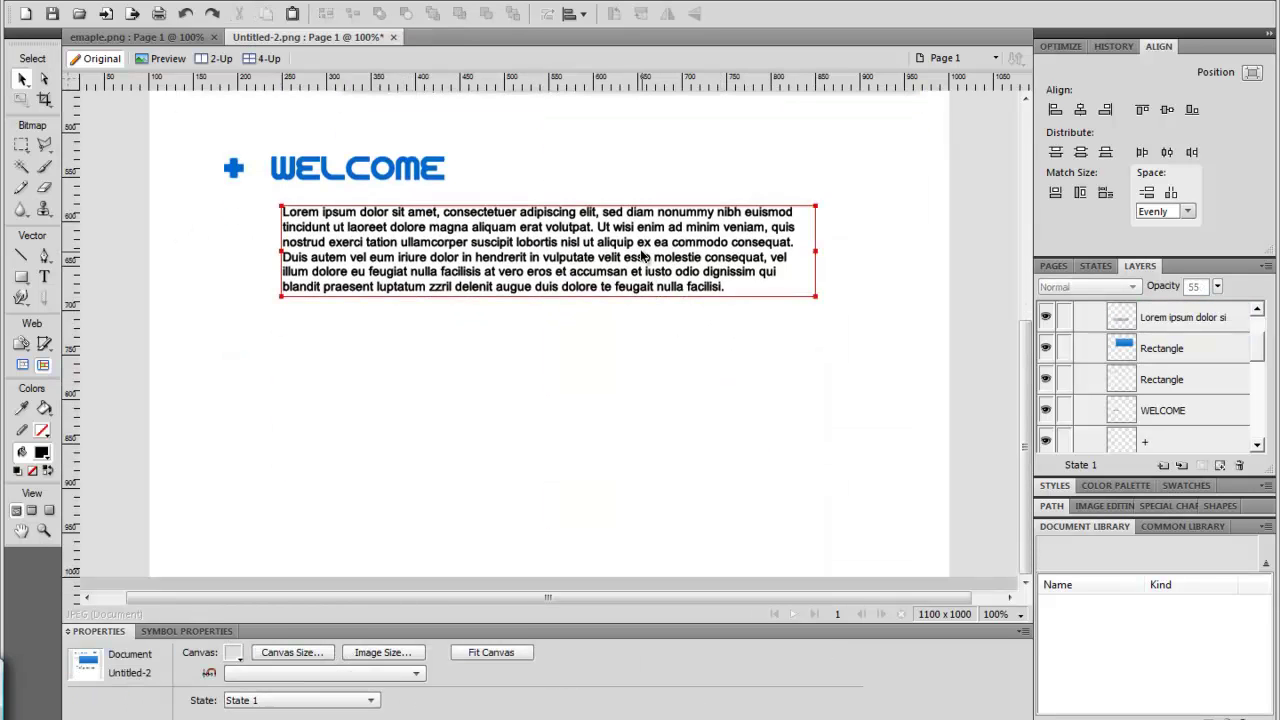
- Move the + sign, WELCOME and the paragraph together left and slightly up to about X 132, Y 494
drag(224, 145, 816, 328)
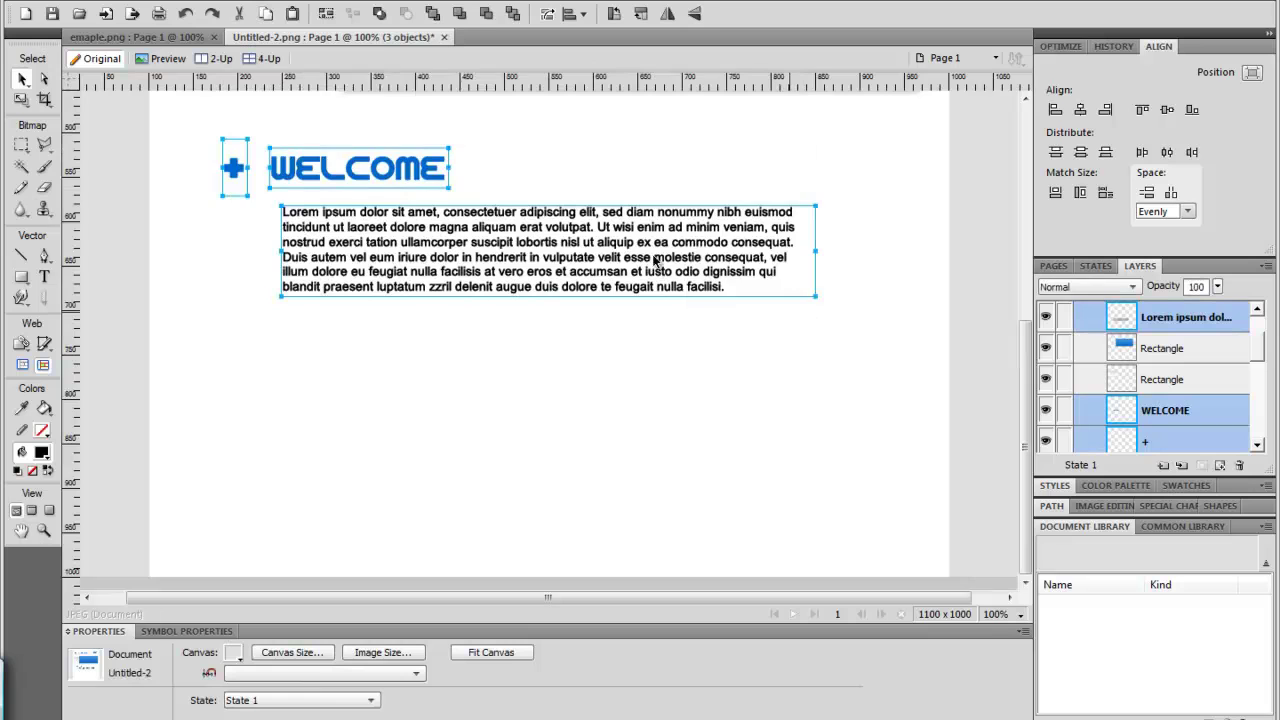
drag(606, 254, 563, 242)
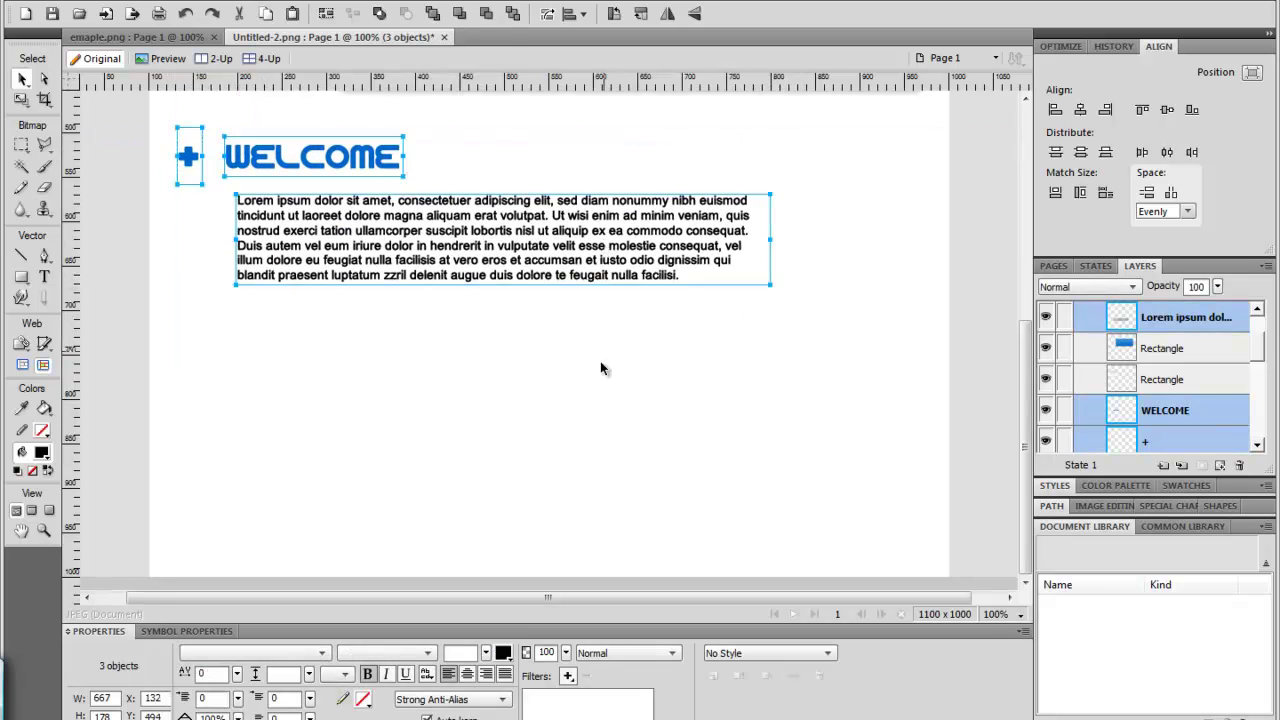
click(649, 428)
- Narrow the Lorem ipsum paragraph to about 548 px wide and shift it slightly left and up beneath WELCOME
click(760, 246)
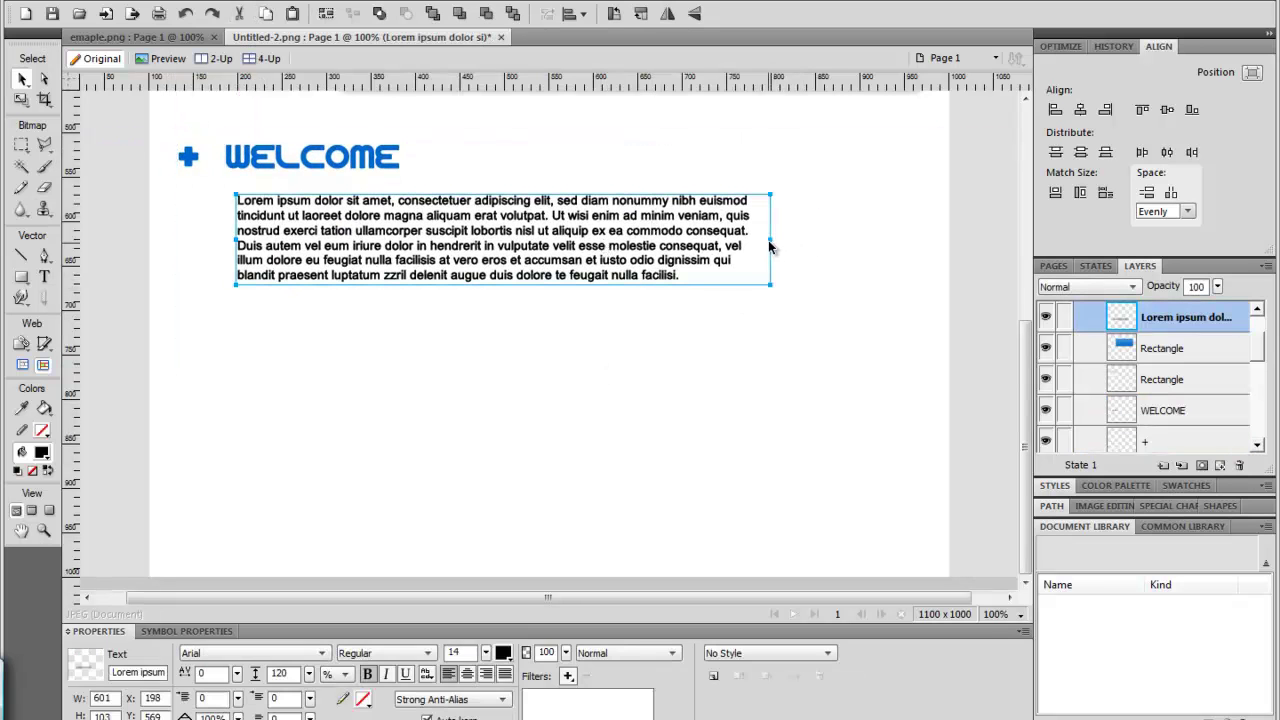
drag(770, 246, 723, 246)
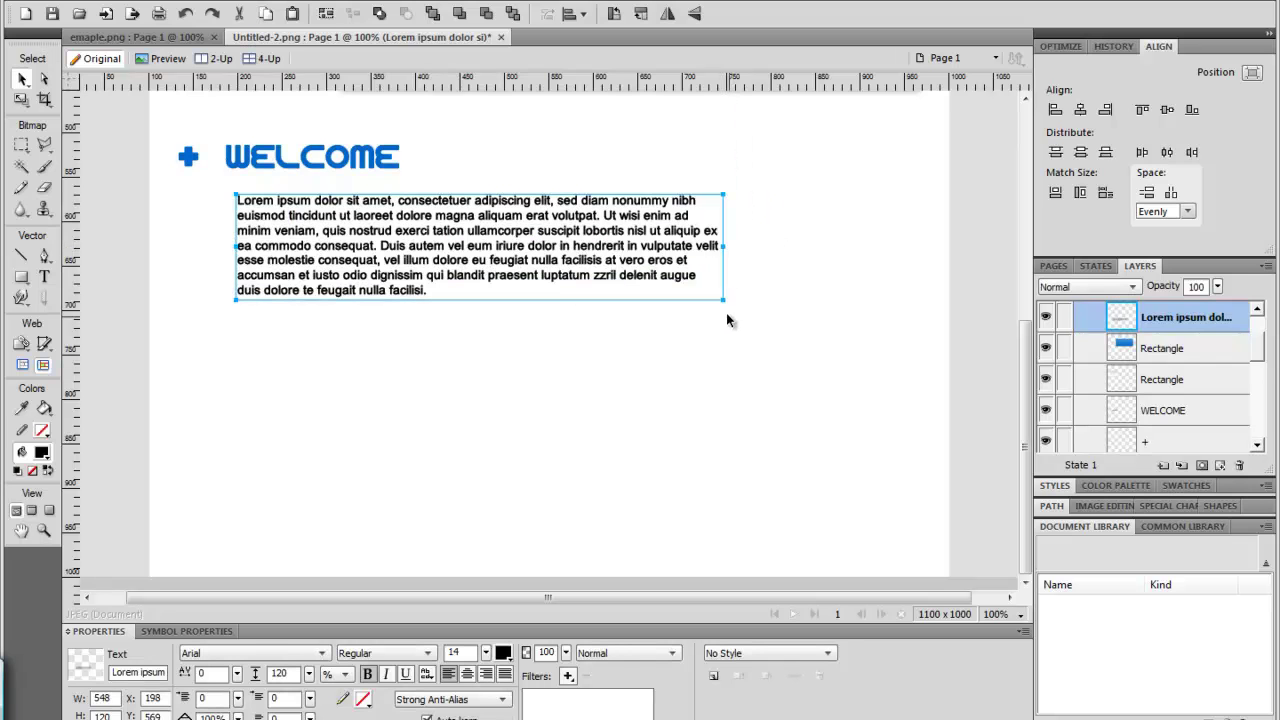
click(734, 400)
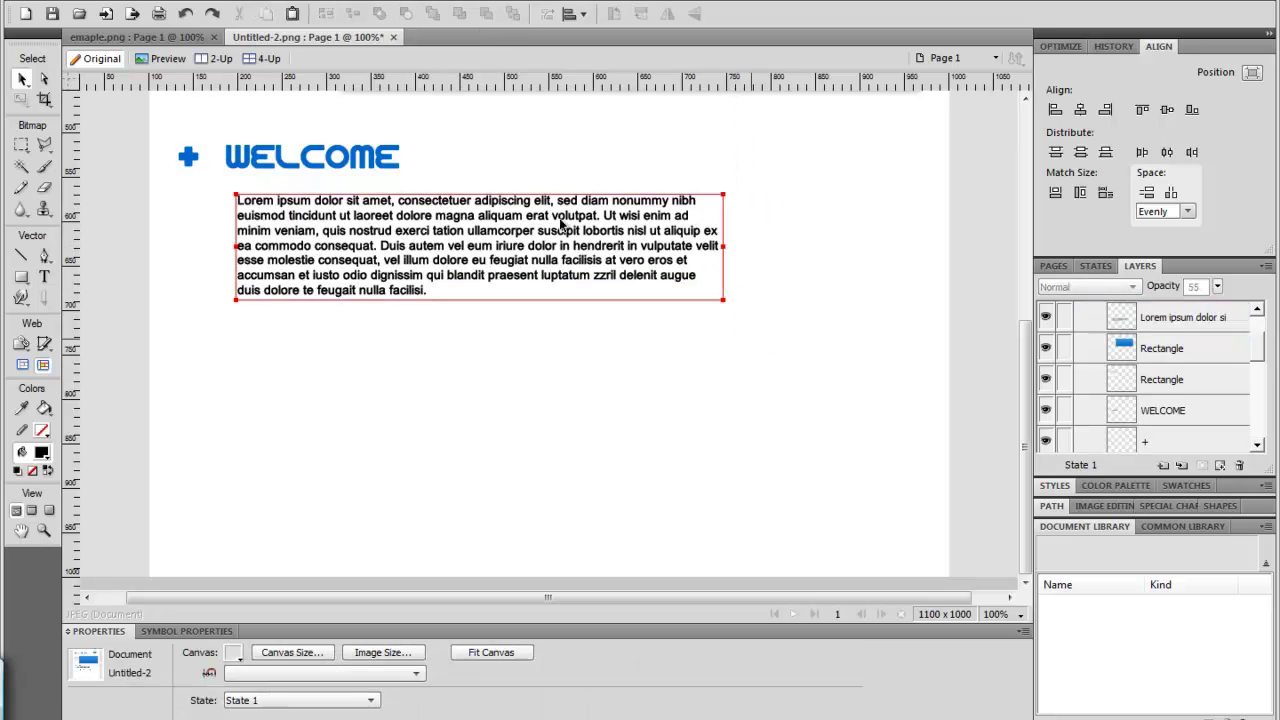
drag(561, 257, 524, 252)
click(832, 264)
- Review the page layout from the header to the WELCOME text, viewing the whole page at 50% zoom
scroll(870, 180, up, 5)
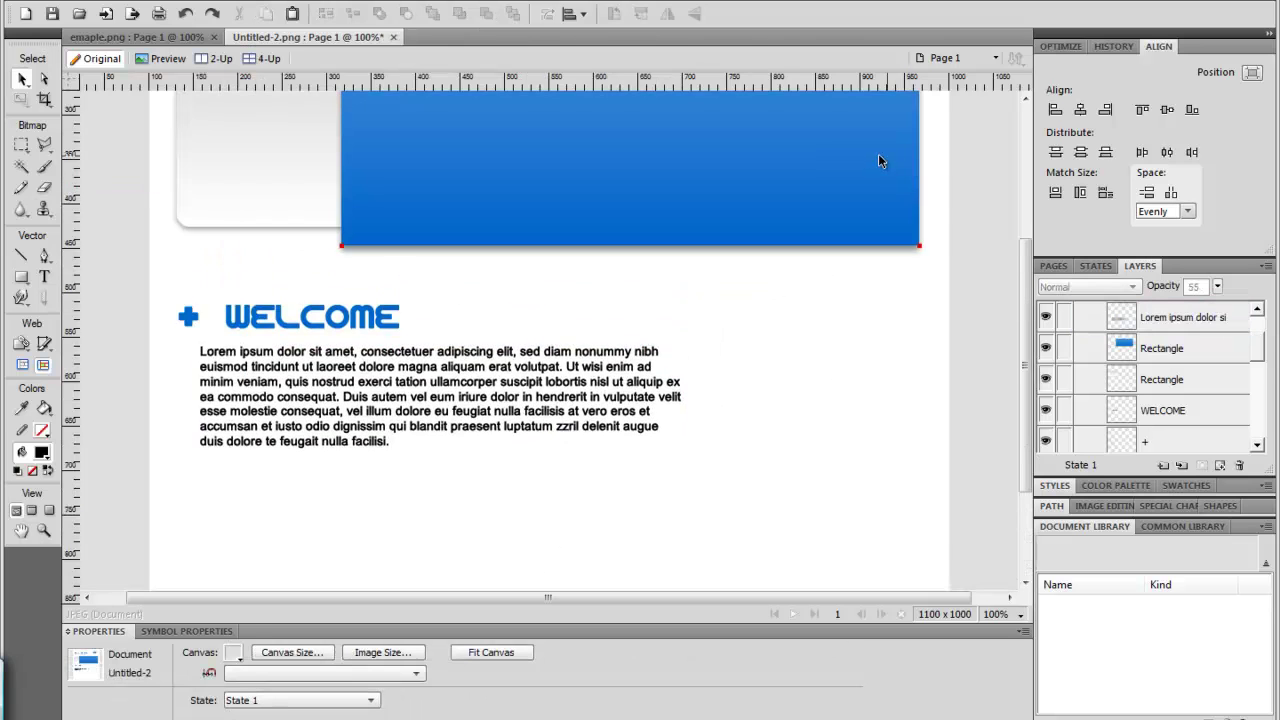
scroll(523, 460, down, 3)
click(533, 487)
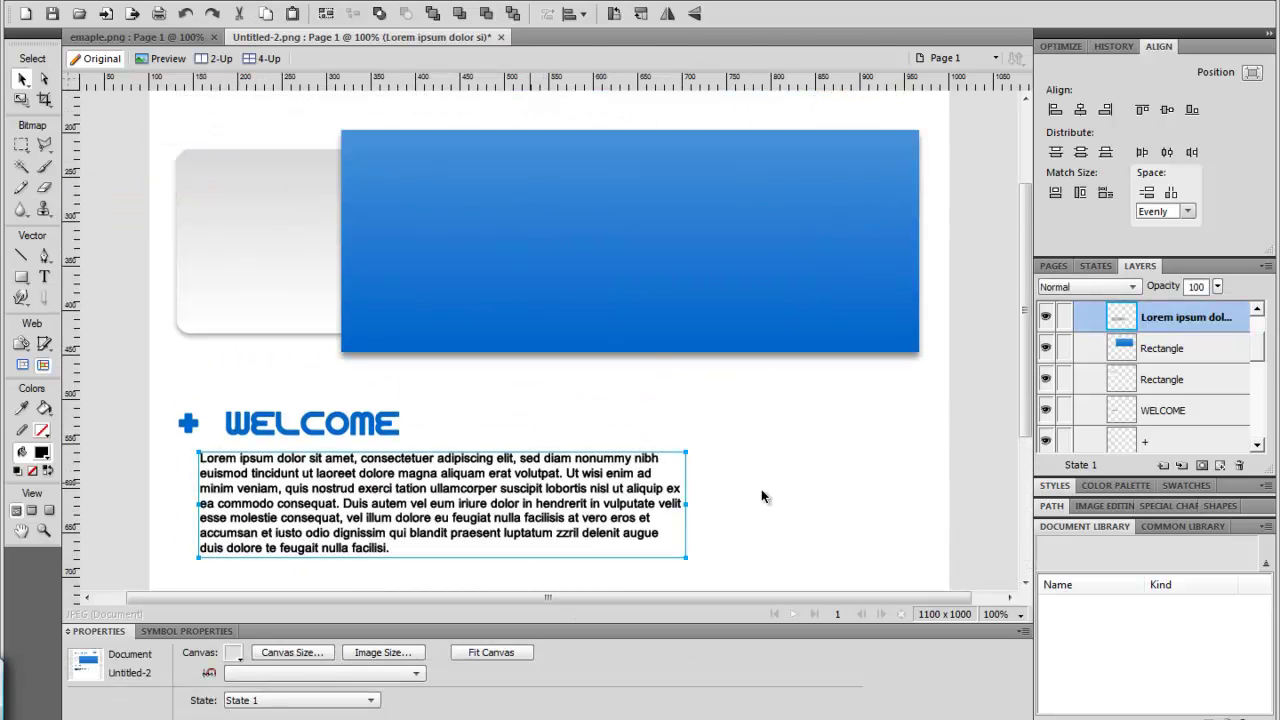
click(833, 468)
key(ctrl+minus)
key(ctrl+minus)
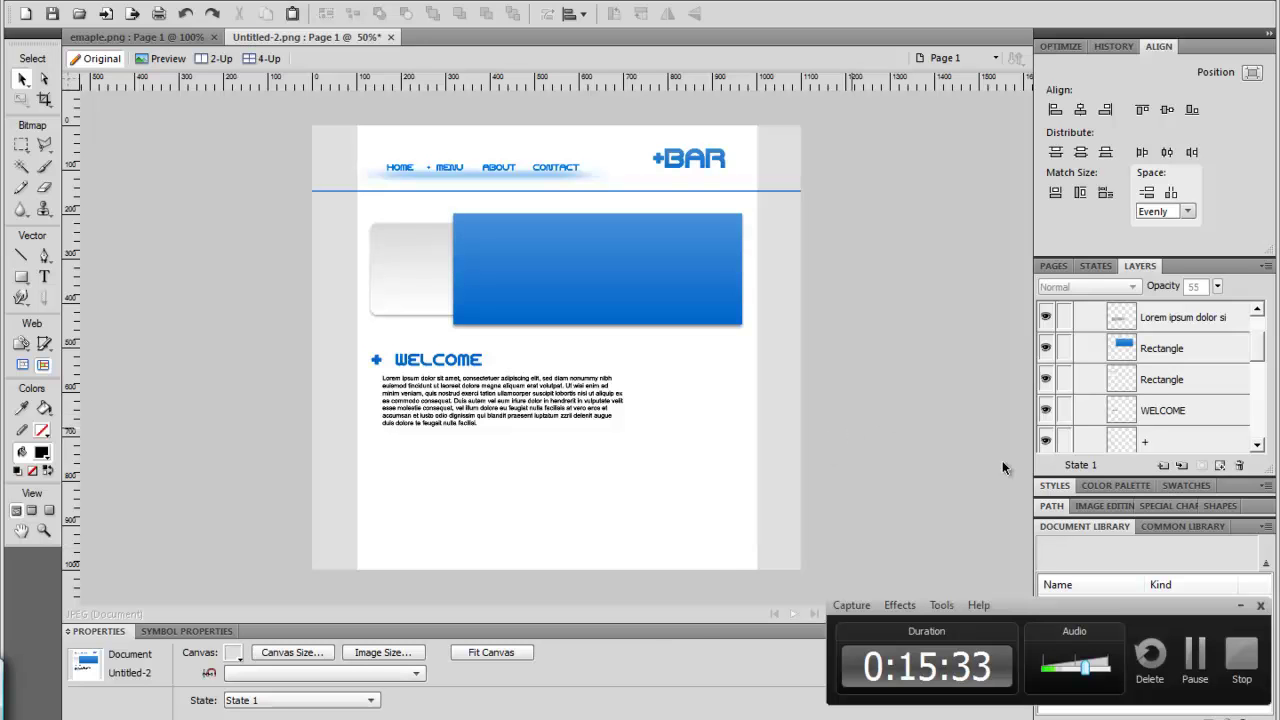
click(1241, 605)
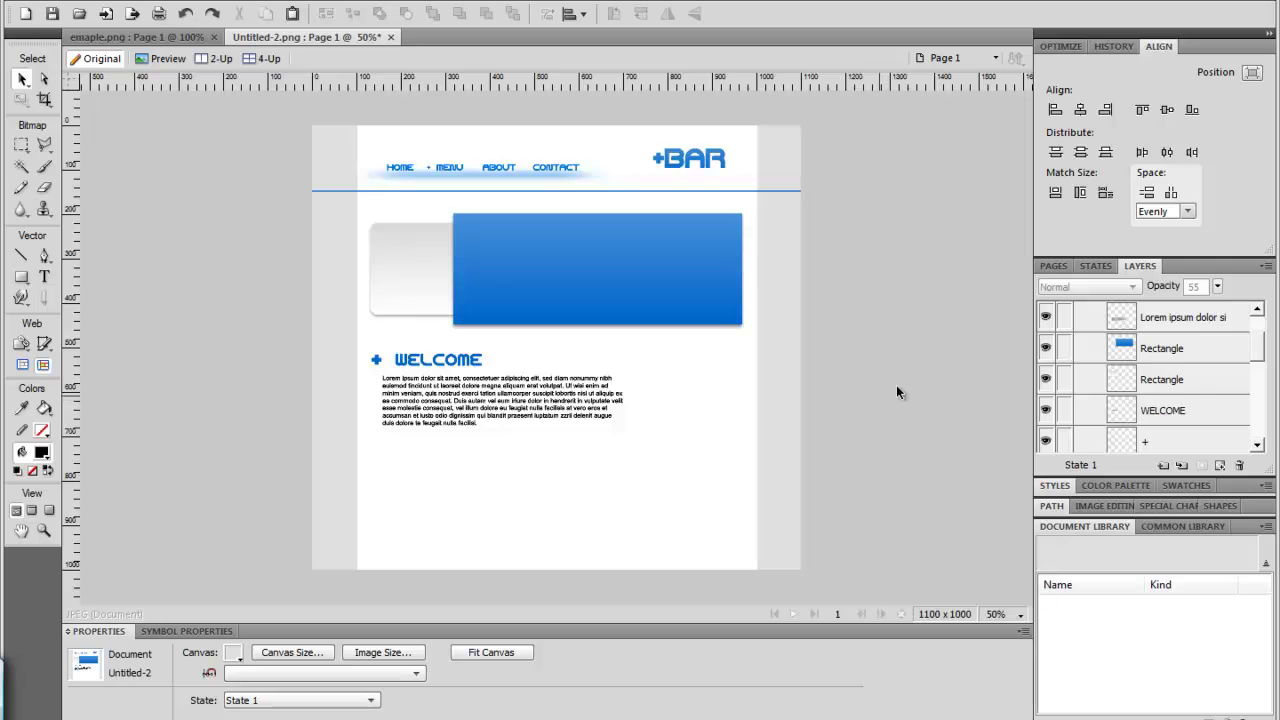
key(ctrl+equal)
key(ctrl+equal)
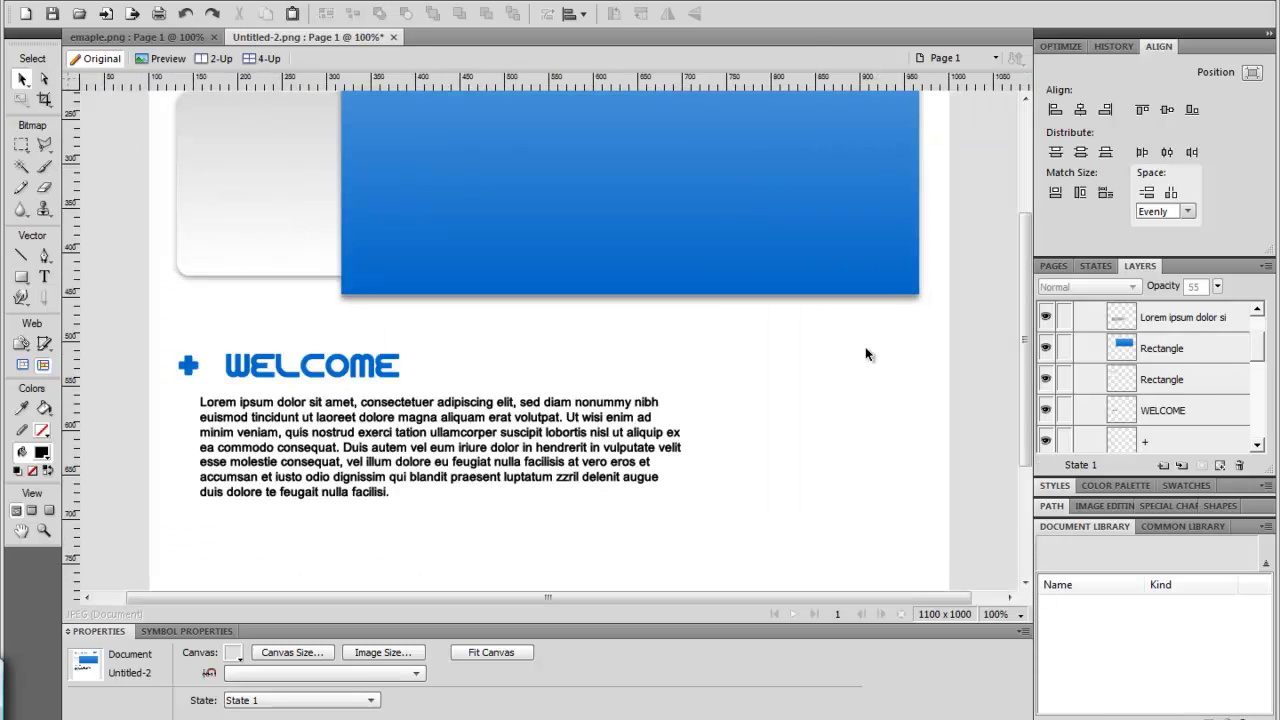
scroll(860, 363, up, 3)
scroll(855, 365, down, 4)
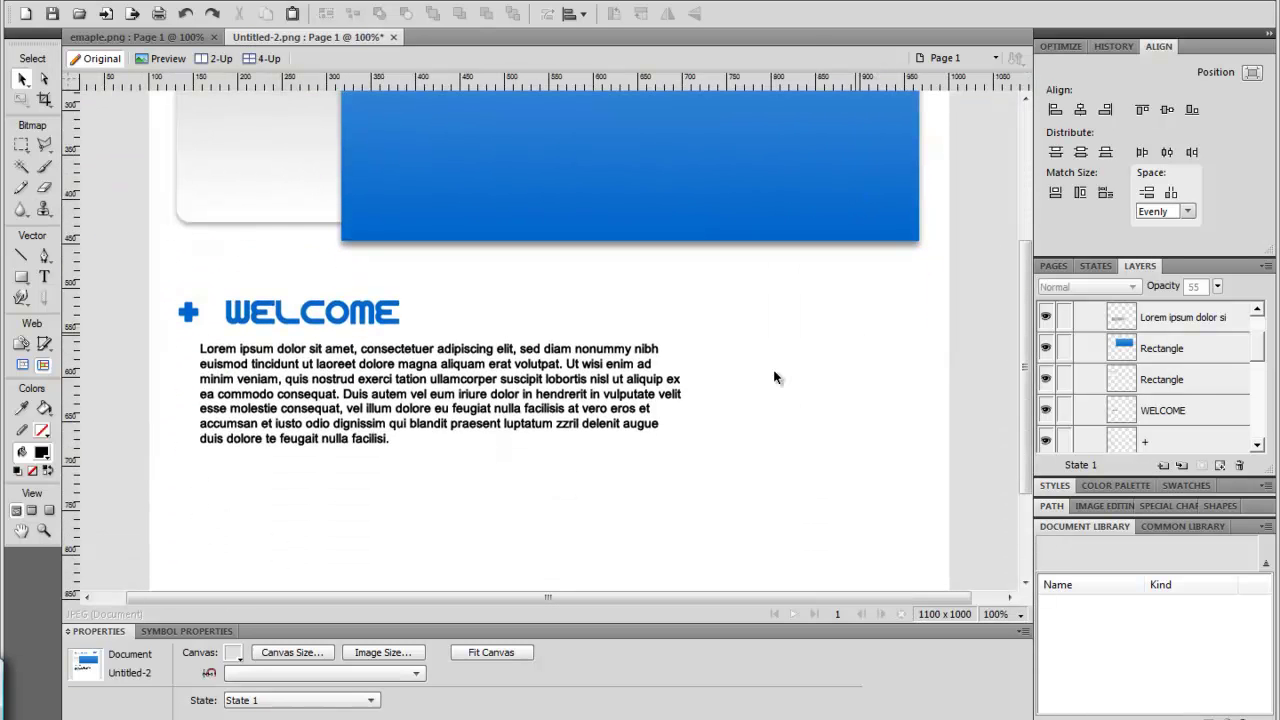
scroll(417, 125, up, 3)
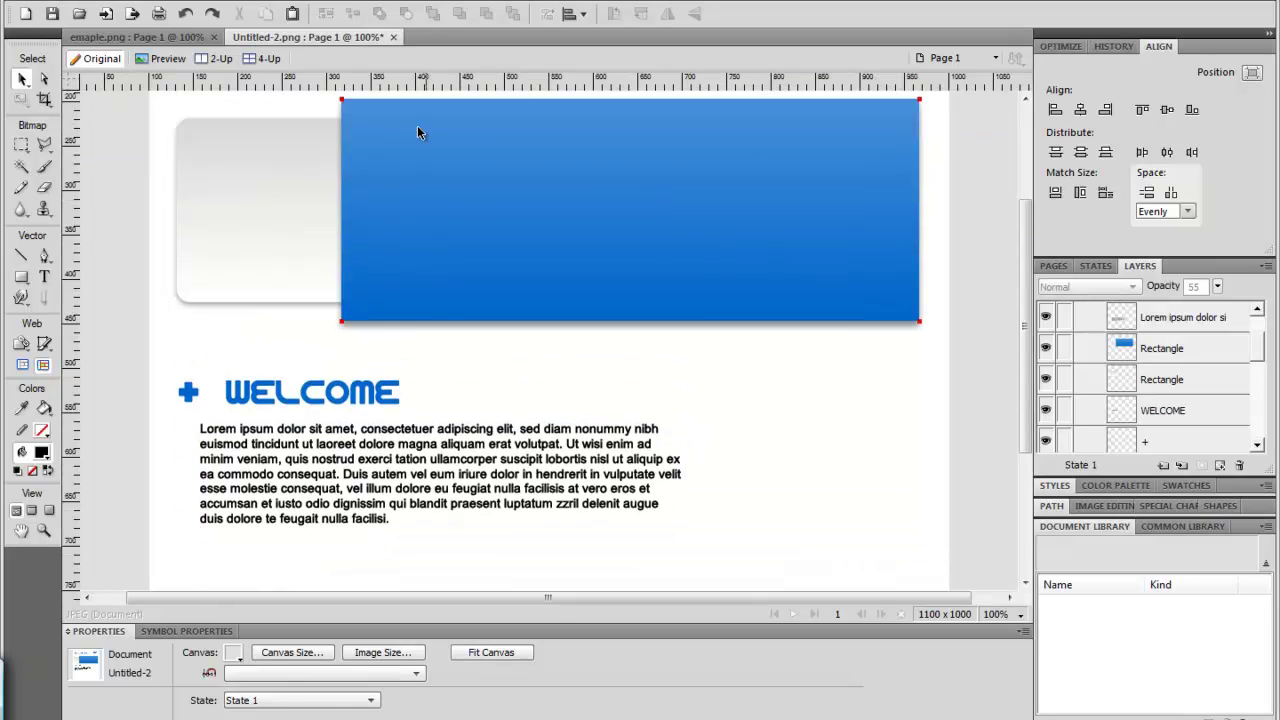
- Duplicate the rounded grey panel and place the copy beside the body text at about X 749, Y 504
scroll(250, 200, down, 1)
click(251, 195)
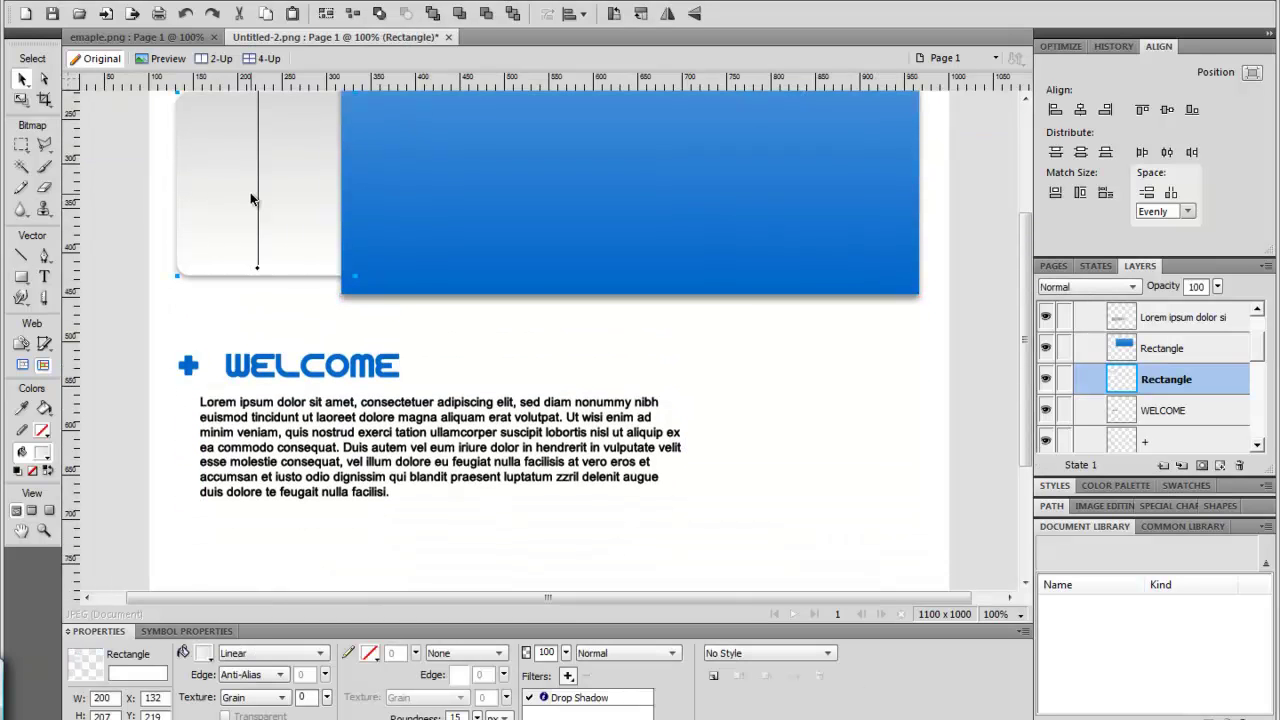
drag(243, 194, 795, 440)
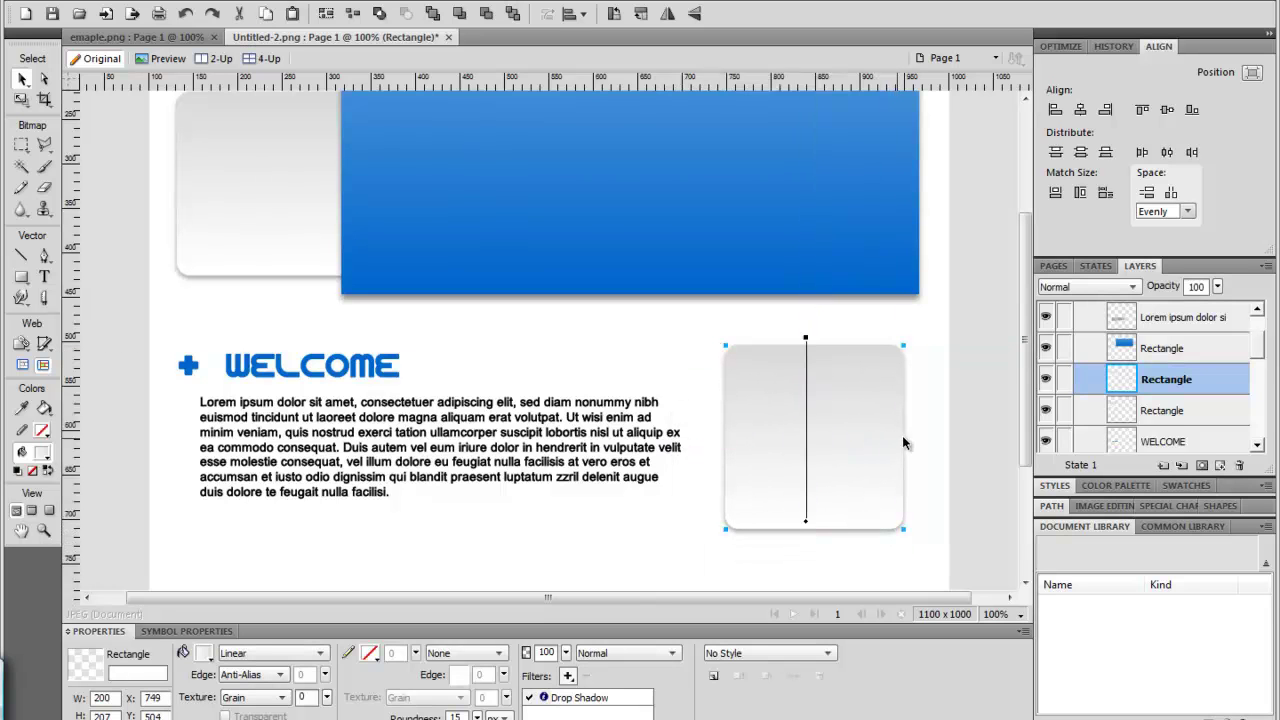
click(953, 430)
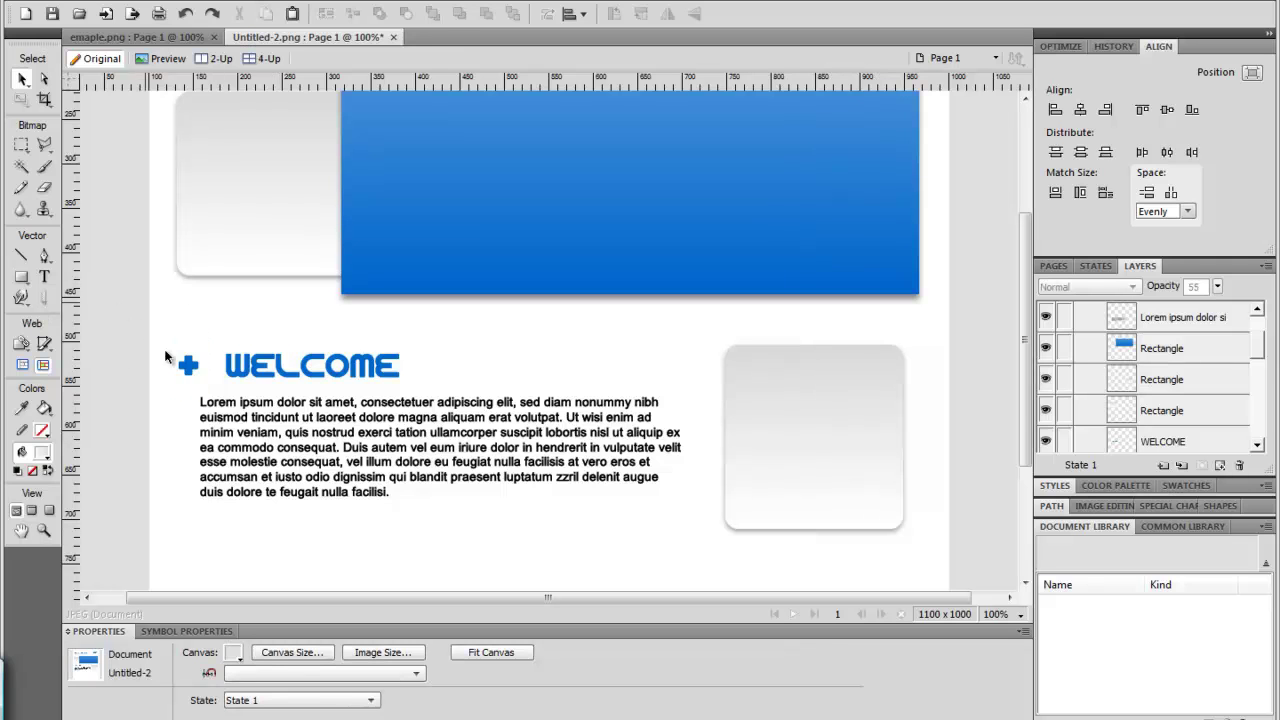
- Copy the + sign and WELCOME to the new grey panel at about X 680, Y 521, and bring the copies forward one level
drag(183, 343, 425, 384)
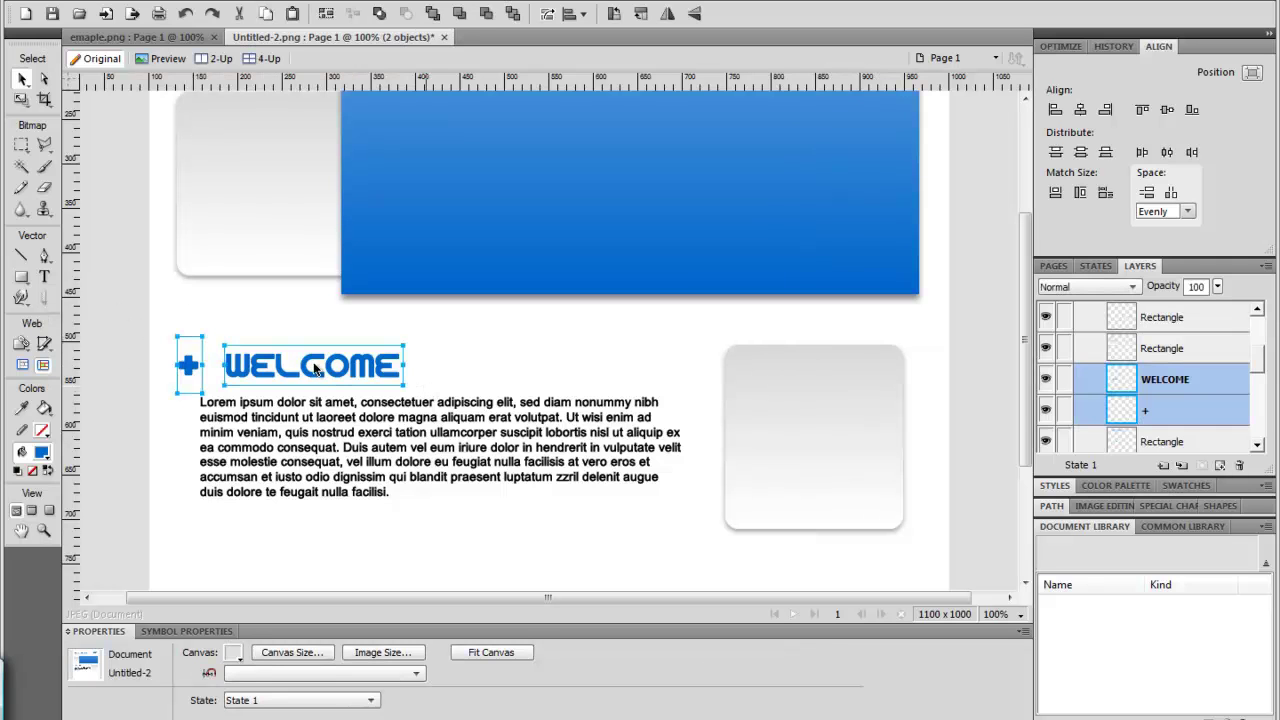
drag(311, 364, 696, 393)
right_click(729, 394)
mouse_move(960, 389)
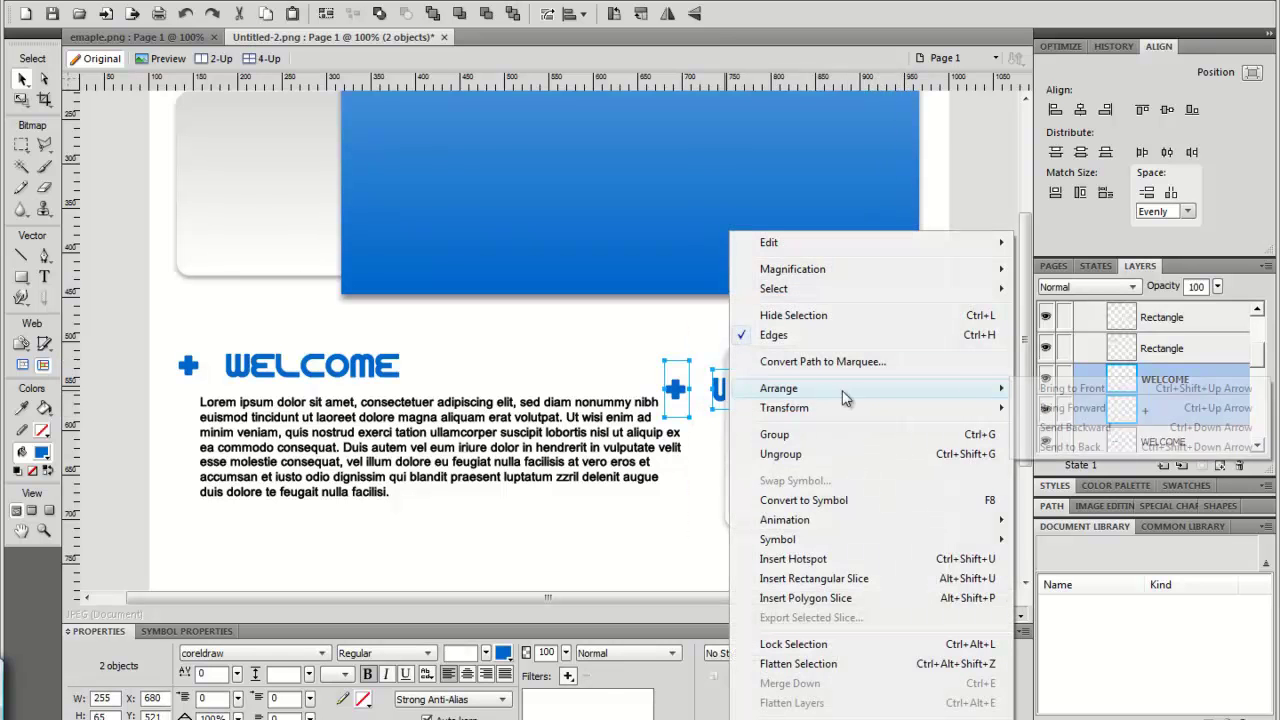
click(1072, 407)
- Try to put the new grey panel behind the copied WELCOME by sending the panel backward one level
click(700, 505)
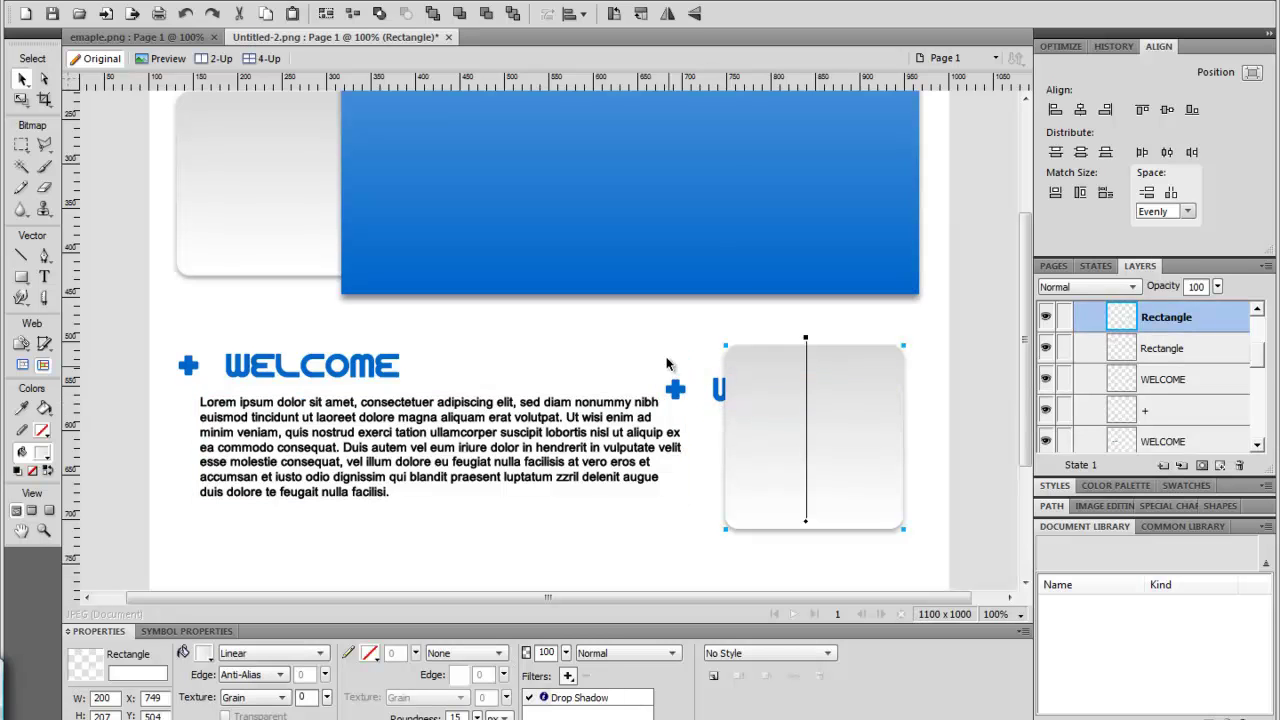
right_click(760, 388)
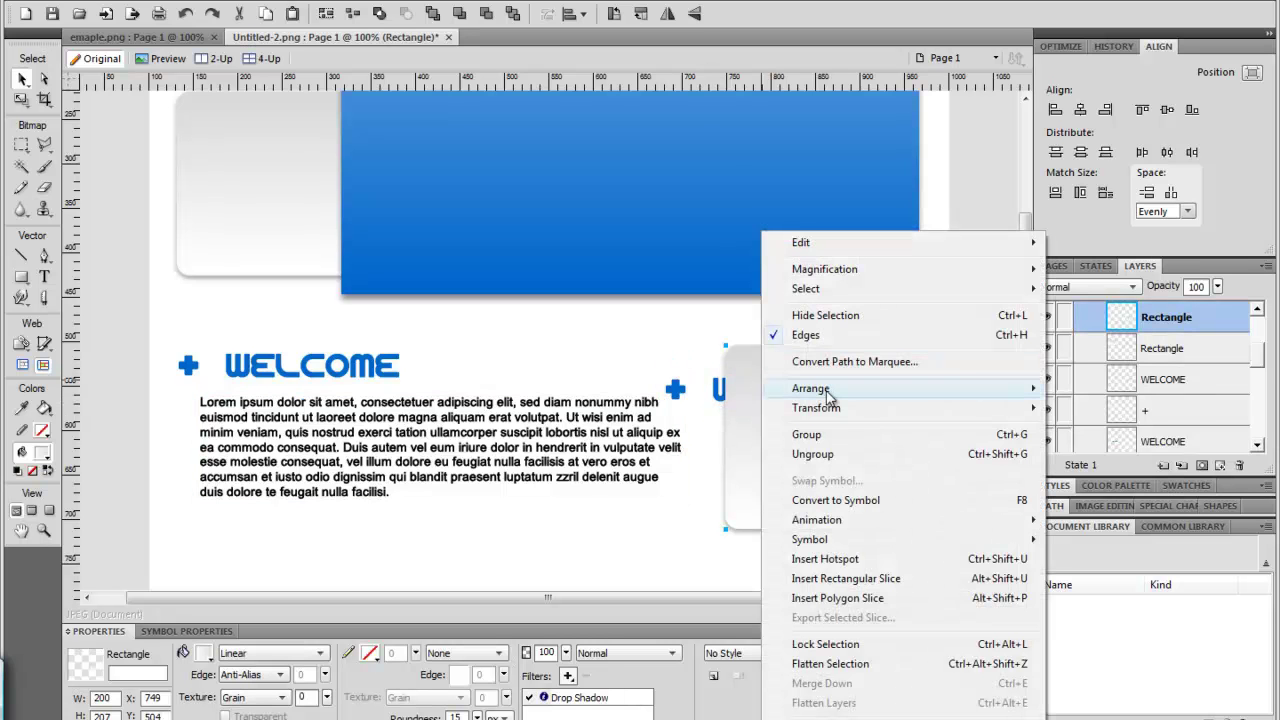
mouse_move(1028, 395)
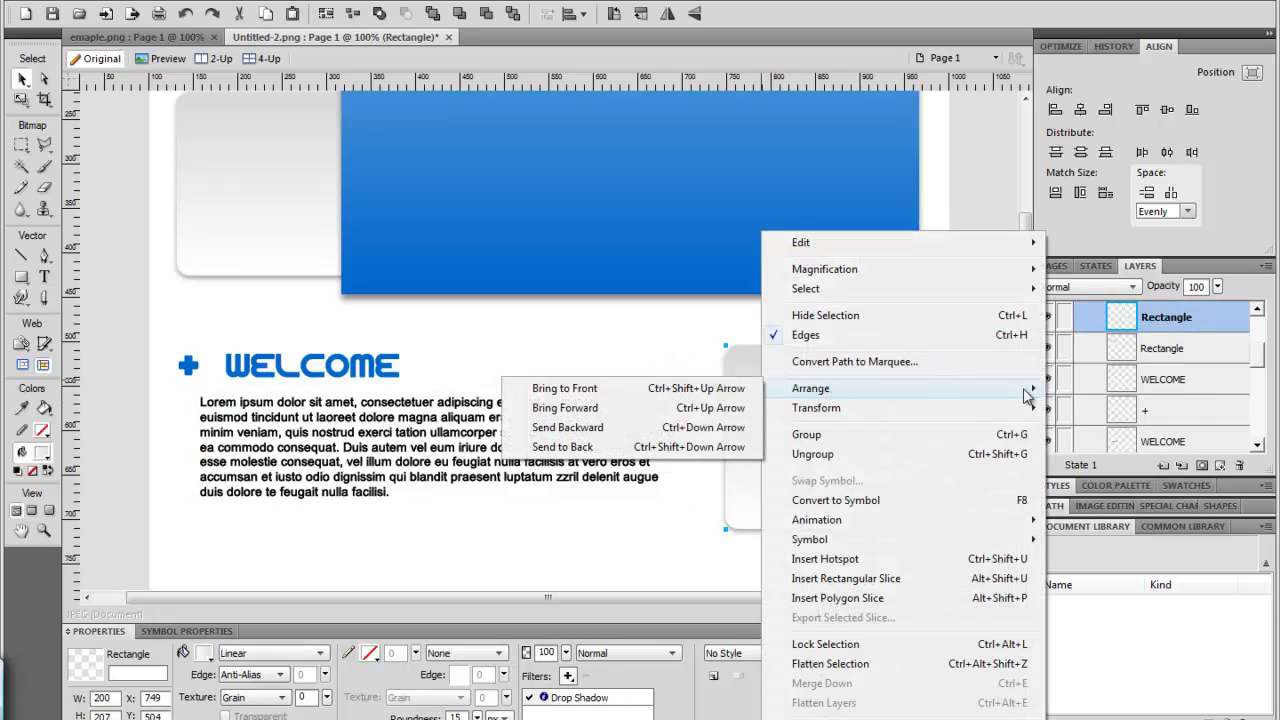
click(626, 432)
- Bring the copied + sign and WELCOME to the front, above the new grey panel
click(678, 390)
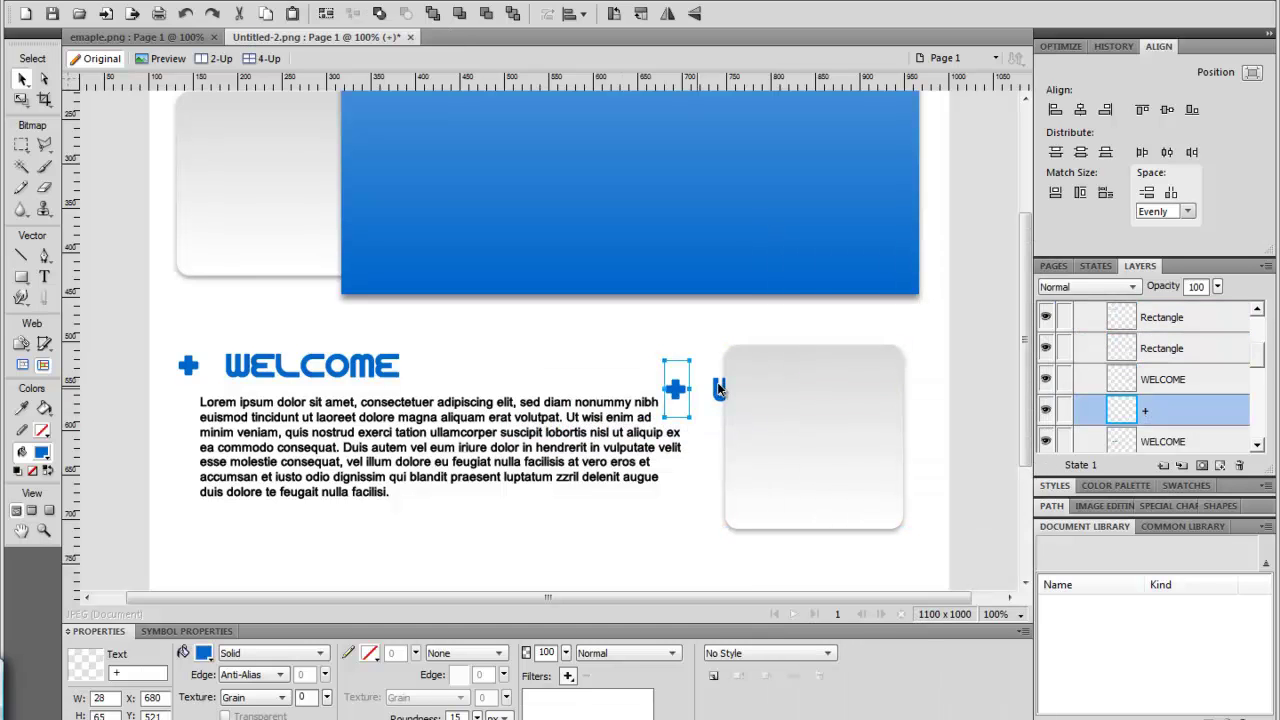
shift+click(717, 385)
right_click(720, 392)
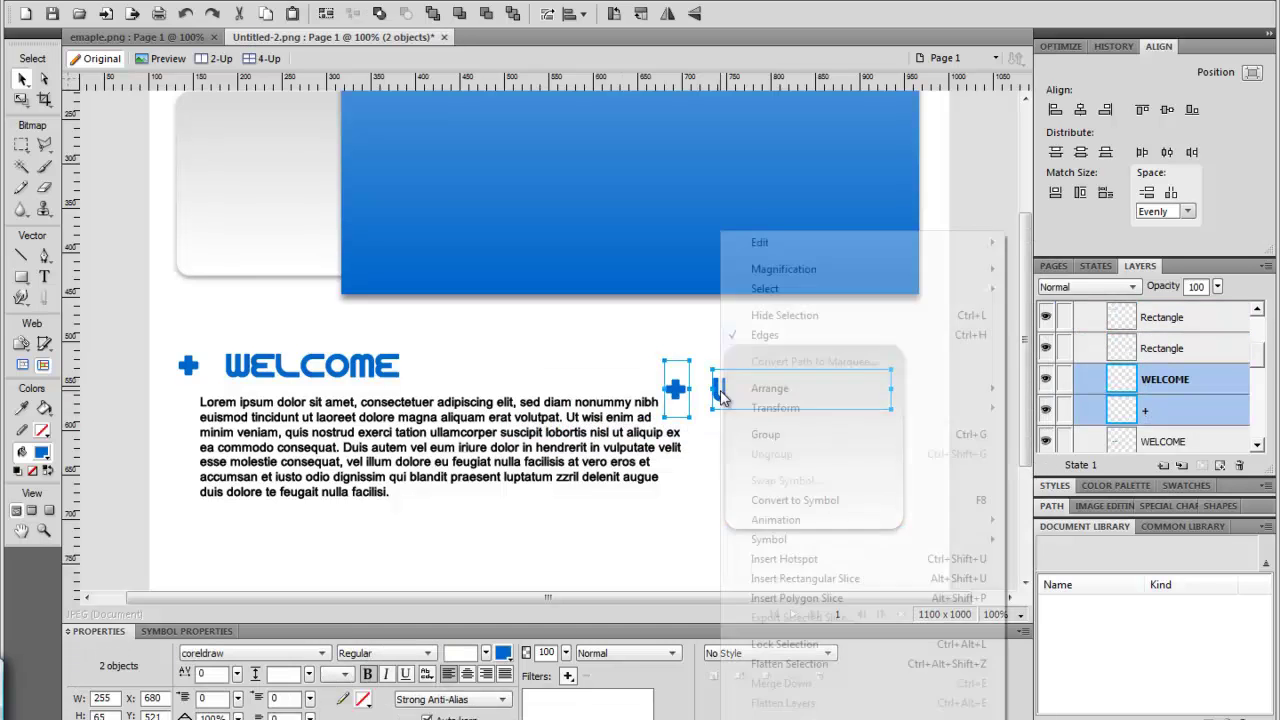
mouse_move(784, 395)
click(1060, 392)
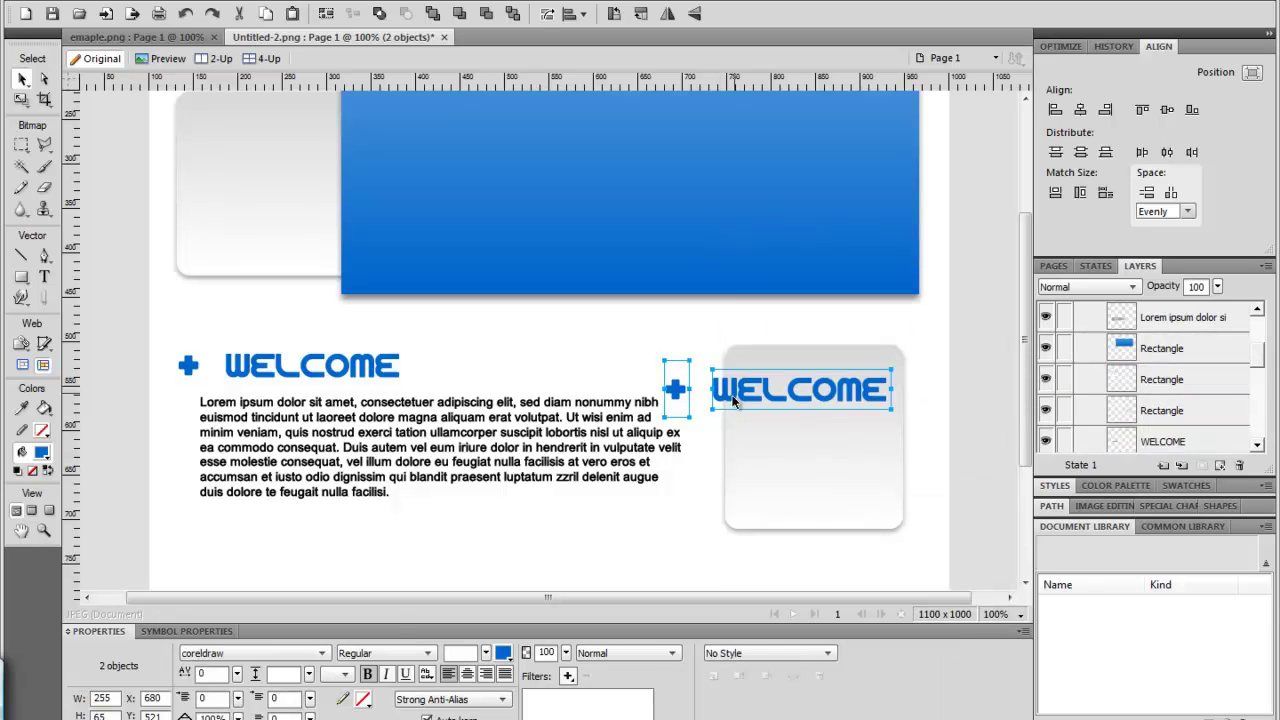
- Set the copied + and WELCOME to size 25 and move WELCOME onto the grey panel at about X 757, Y 541
click(486, 652)
drag(487, 605, 487, 642)
mouse_move(745, 406)
mouse_down()
mouse_move(731, 392)
mouse_move(761, 392)
mouse_up()
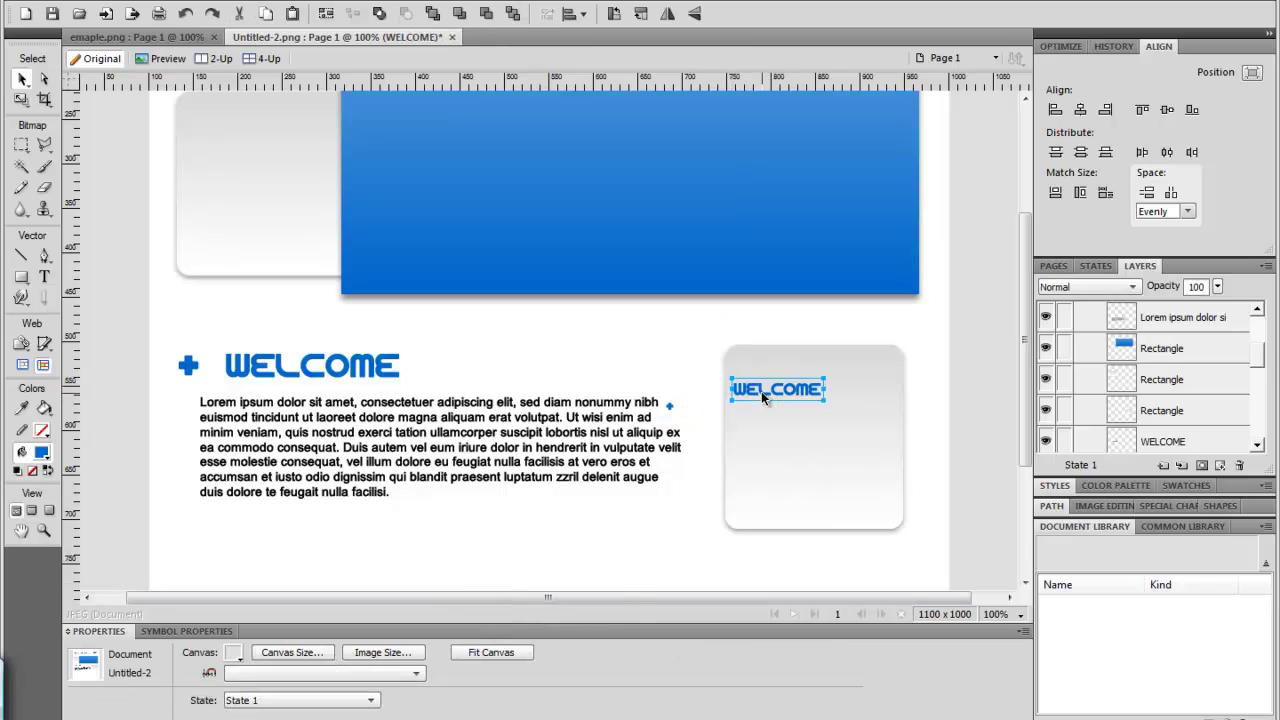
- Replace the copied WELCOME text on the grey panel with EVENTS
double_click(761, 391)
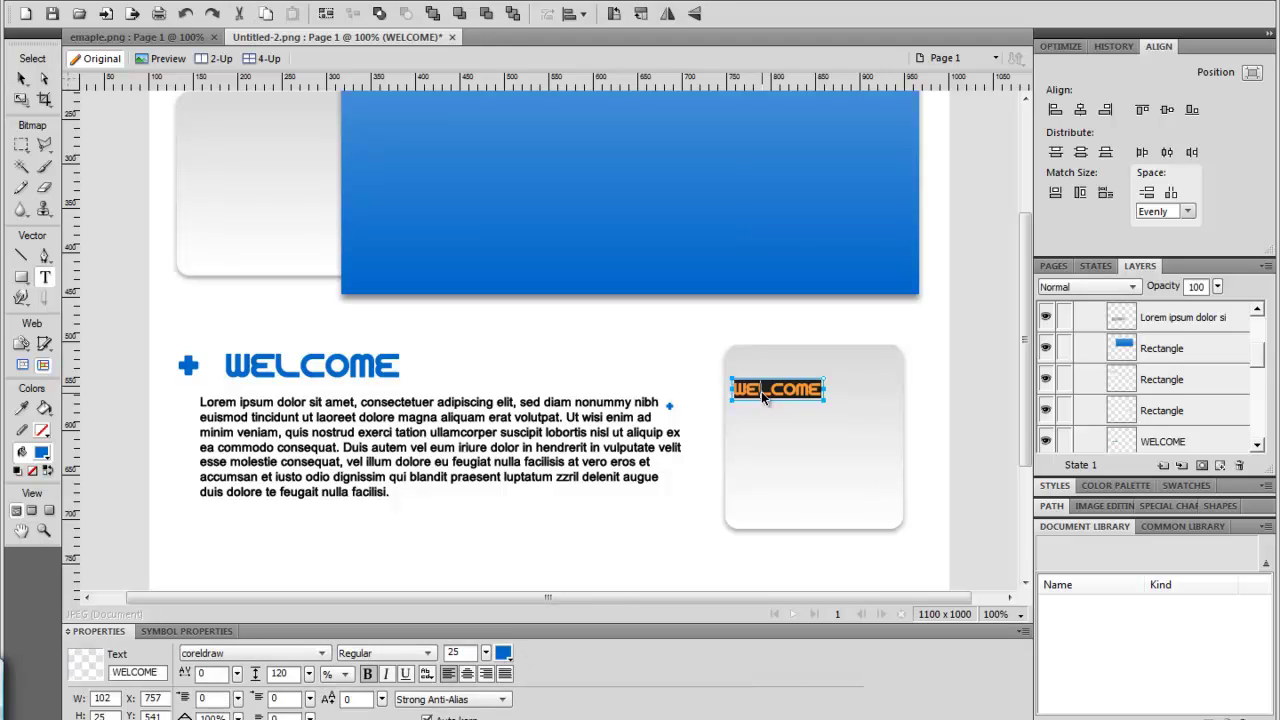
text(E)
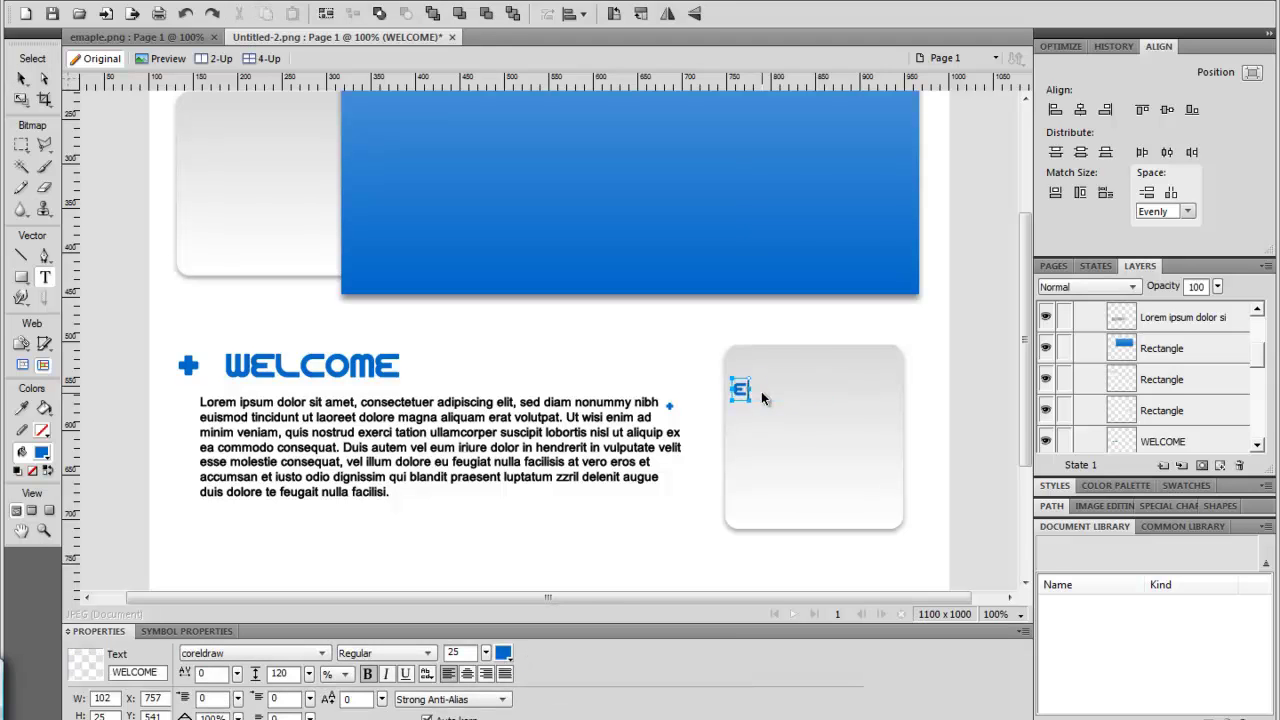
text(VENTS)
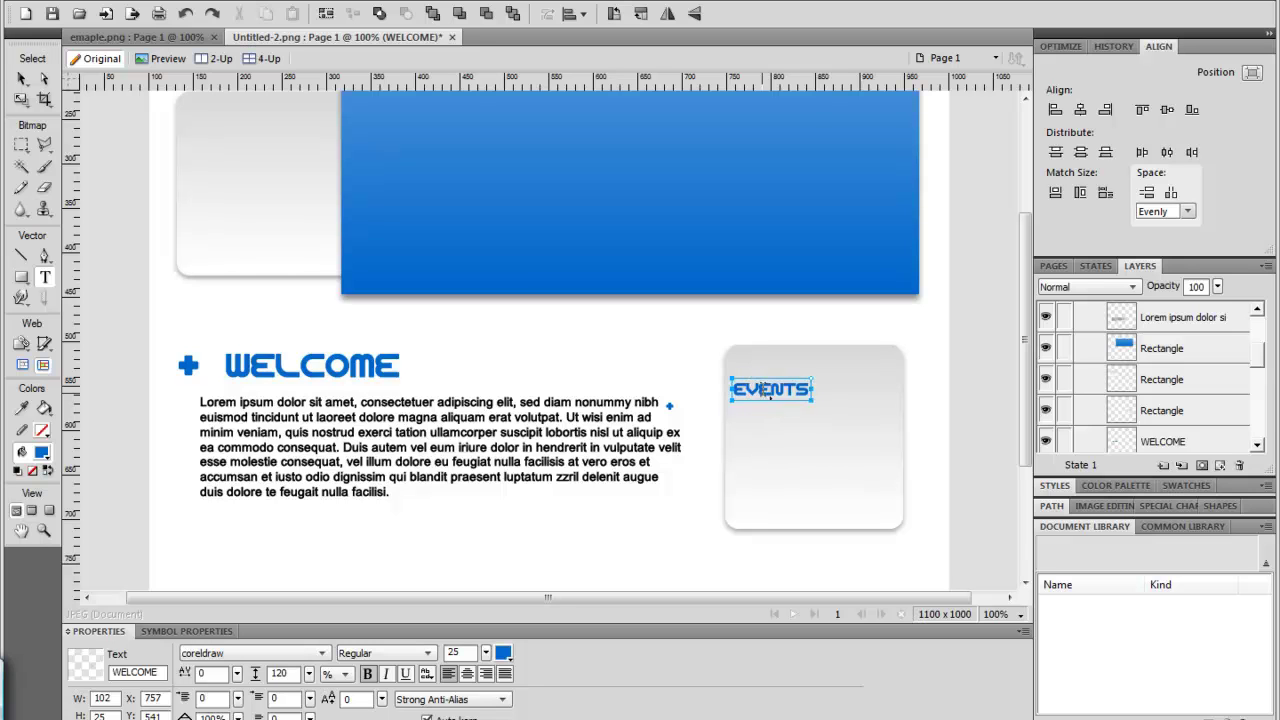
- Try to set the size of the small copied + sign to 34
click(667, 405)
text(+)
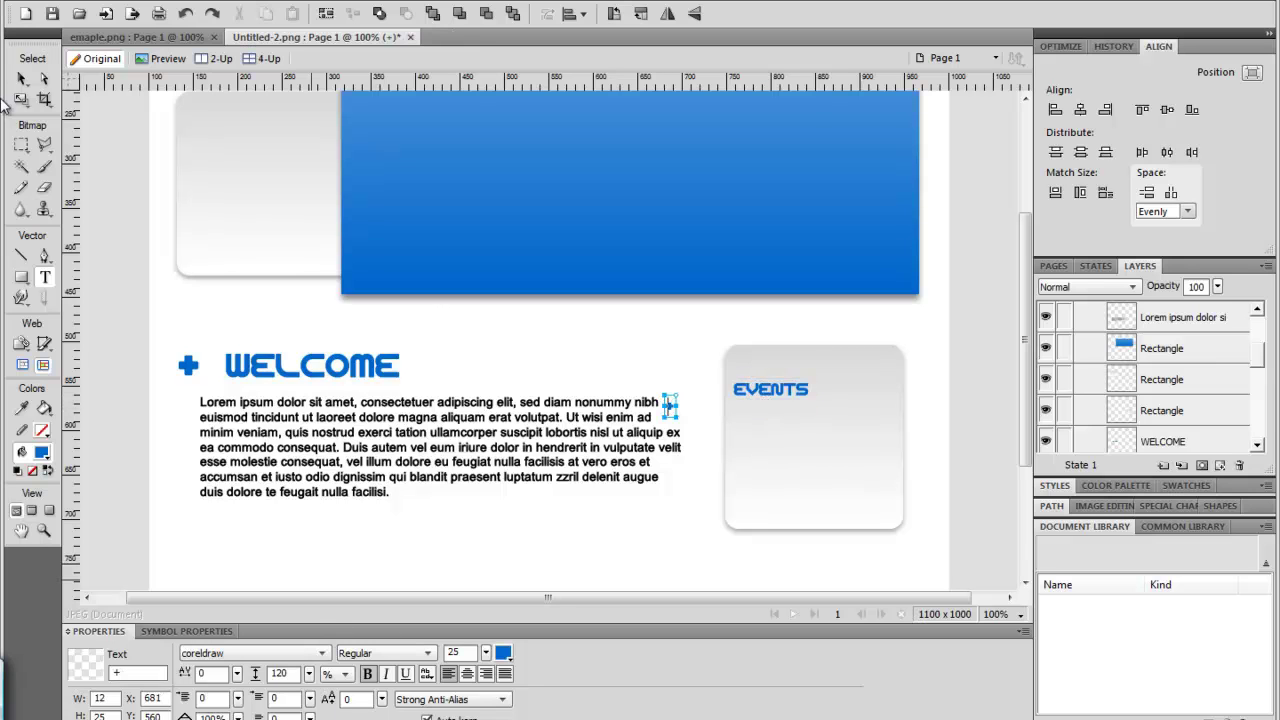
drag(486, 654, 484, 640)
click(21, 78)
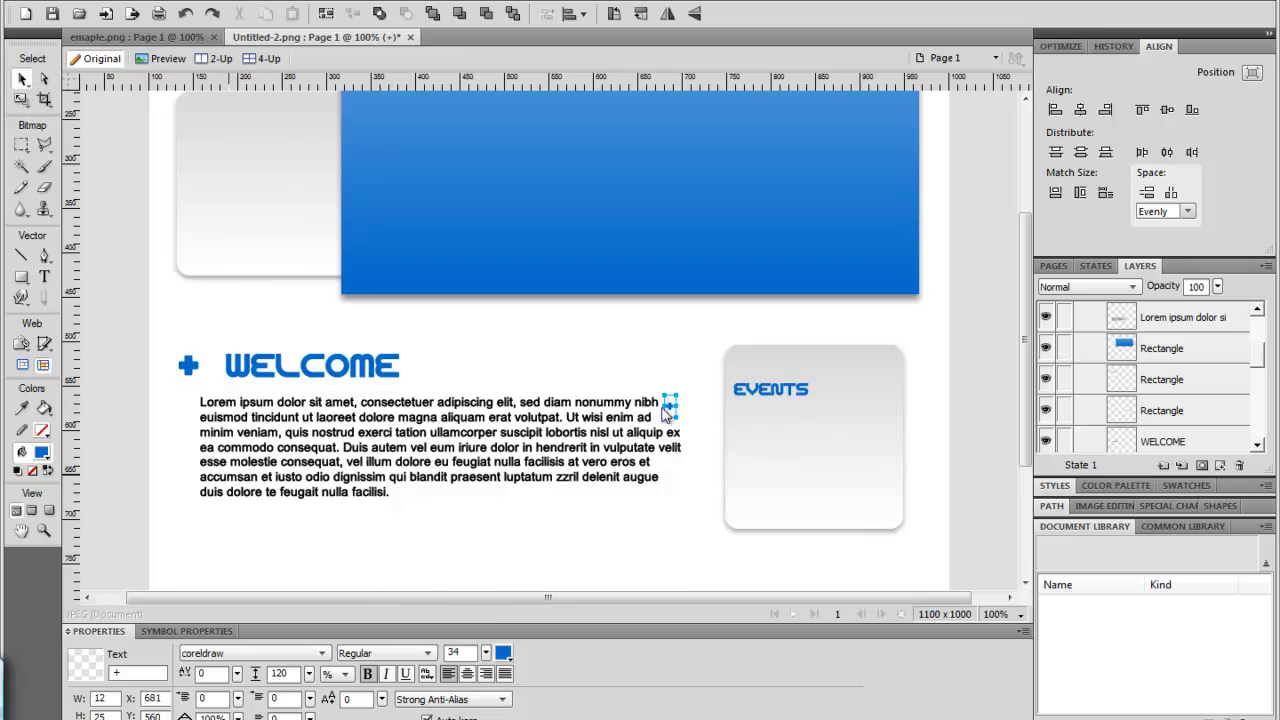
- Move the EVENTS heading to the upper part of the grey panel at about X 806, Y 514
drag(767, 394, 809, 367)
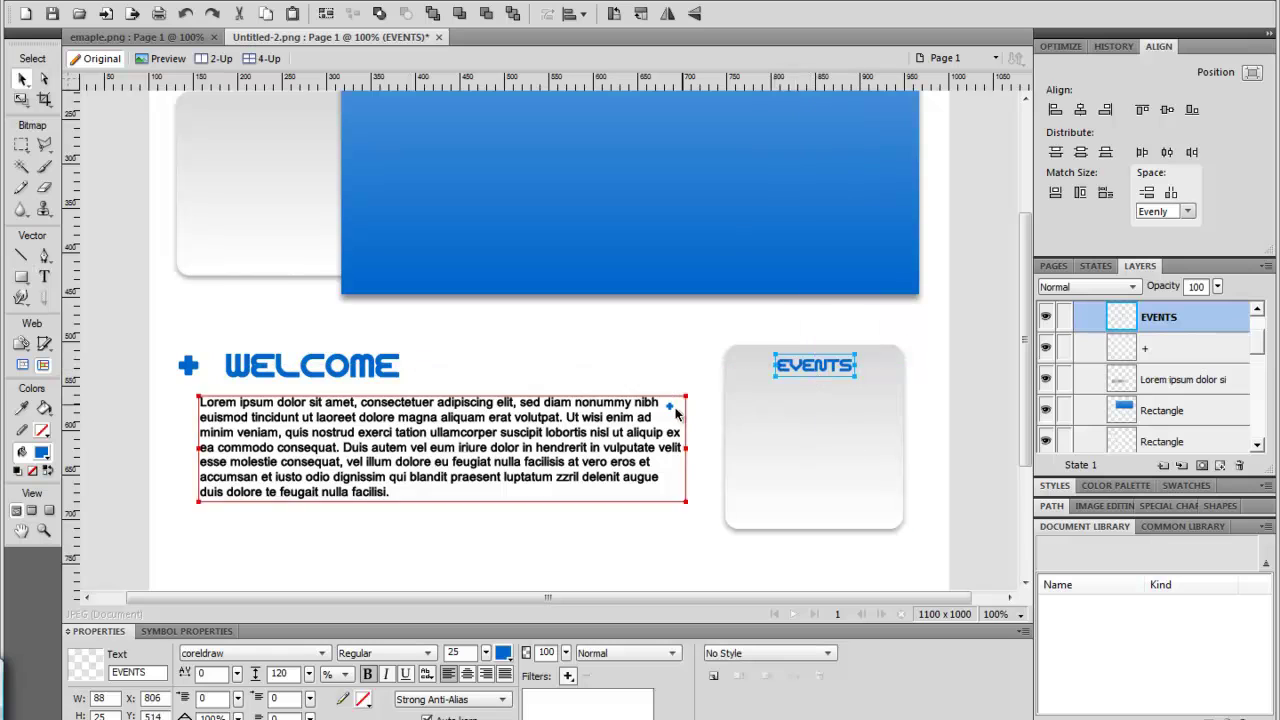
- Move the small + sign just in front of the EVENTS heading on the grey panel, at about X 783, Y 514
drag(701, 403, 753, 361)
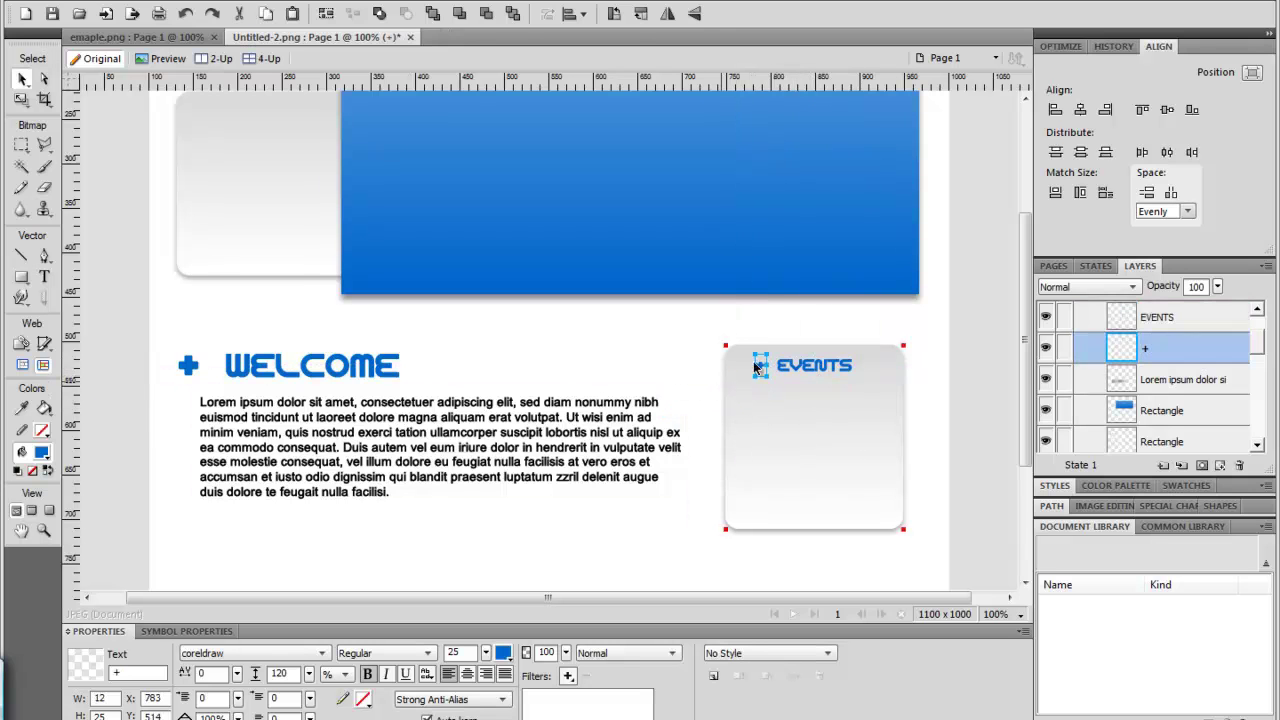
click(661, 362)
scroll(675, 358, down, 3)
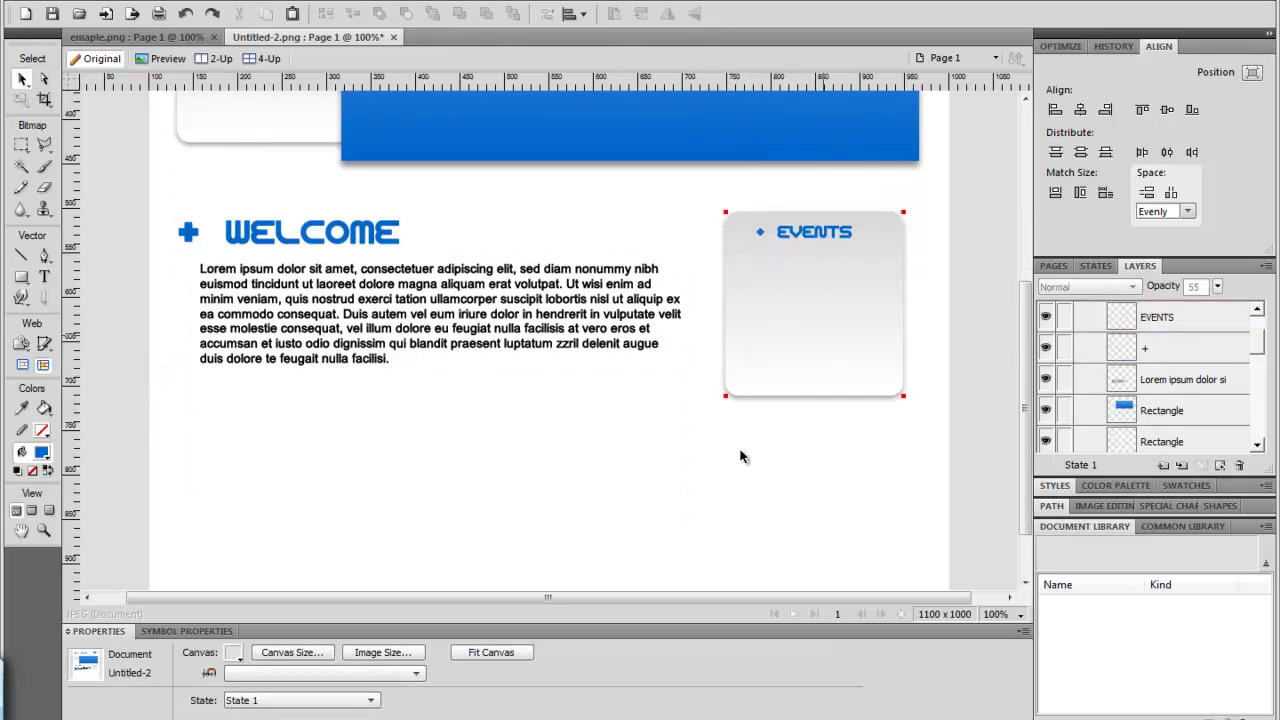
scroll(780, 435, down, 2)
scroll(811, 425, up, 10)
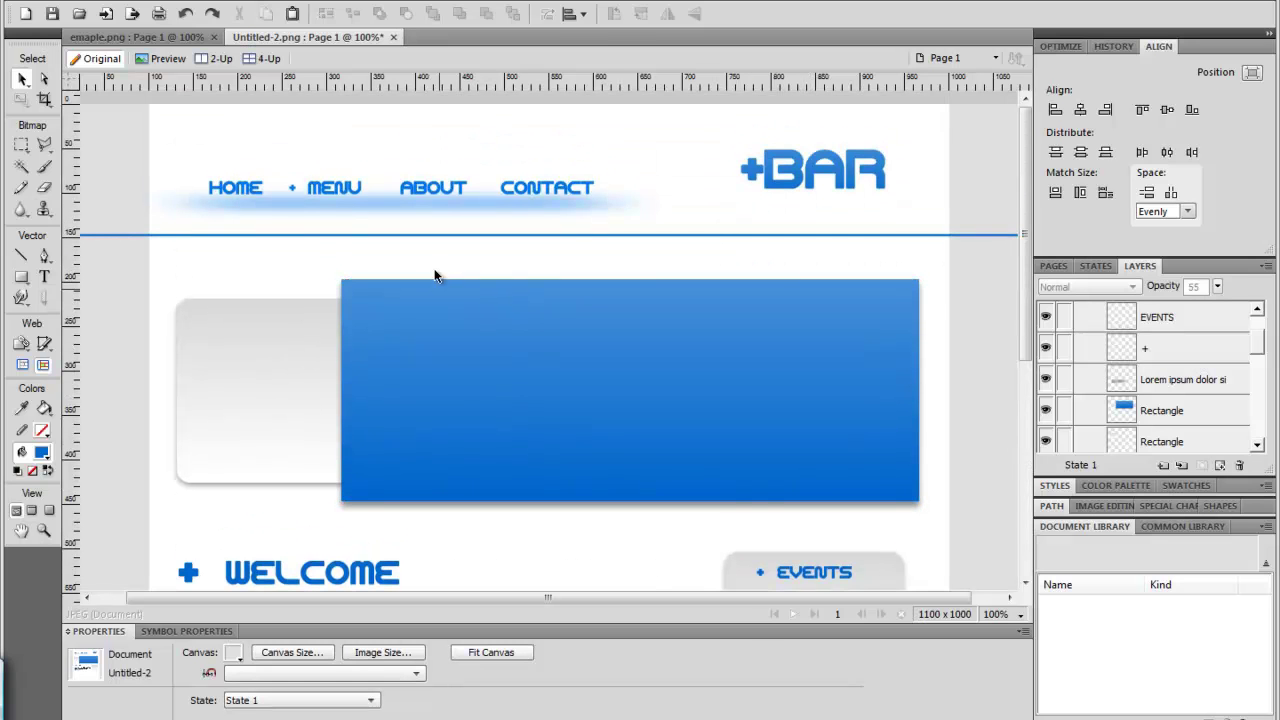
- Save the document to the Desktop as the Fireworks file +bar.png
key(ctrl+s)
click(607, 651)
drag(607, 651, 525, 655)
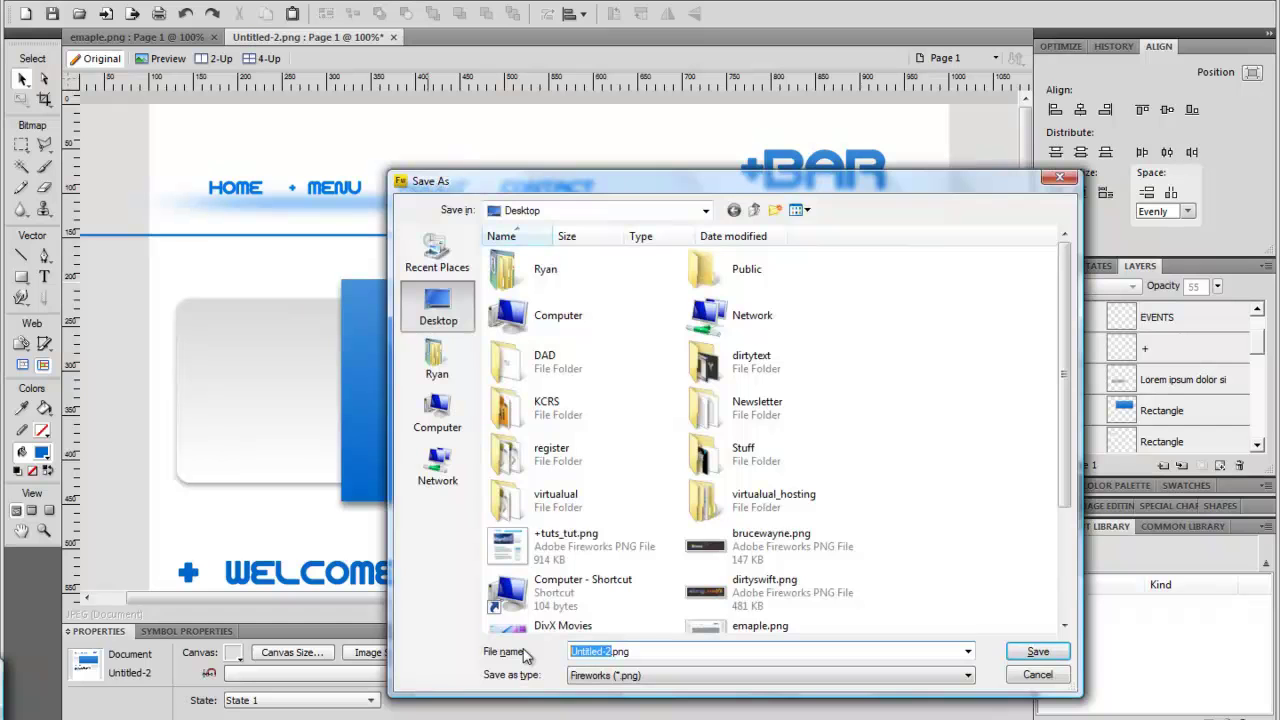
text(+)
click(1014, 650)
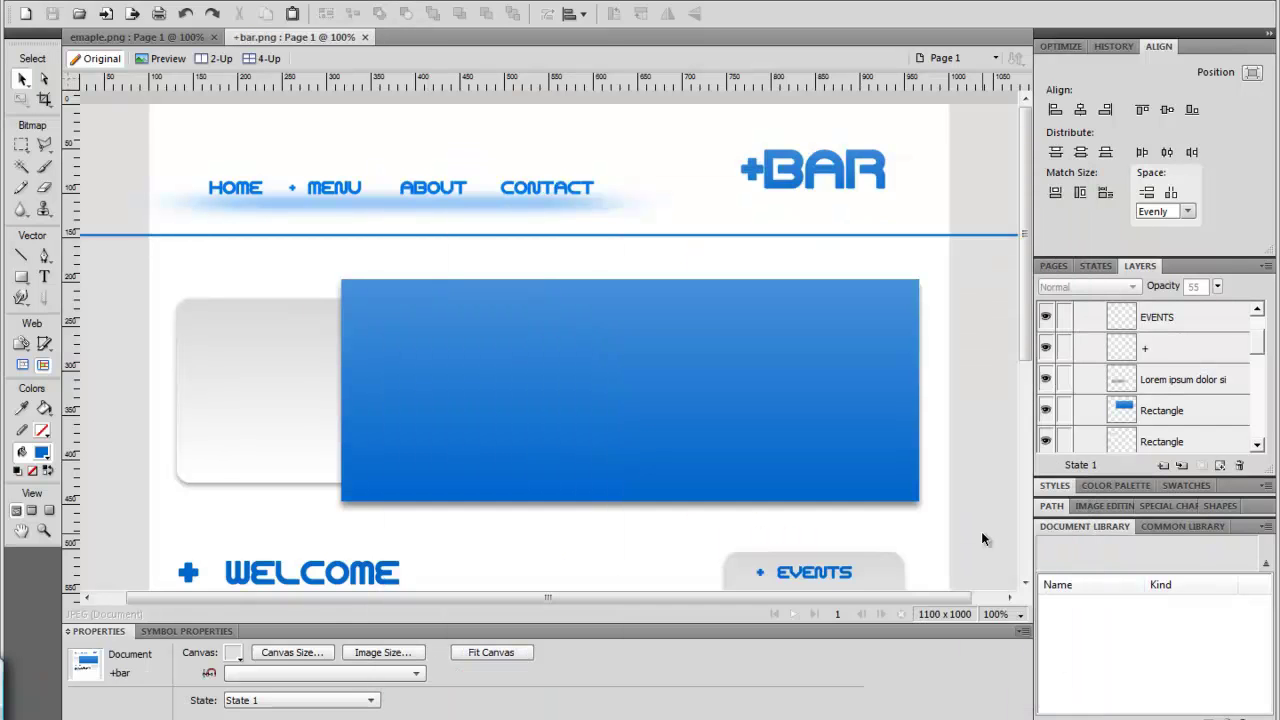
- Duplicate Page 1 within the document
scroll(981, 531, down, 2)
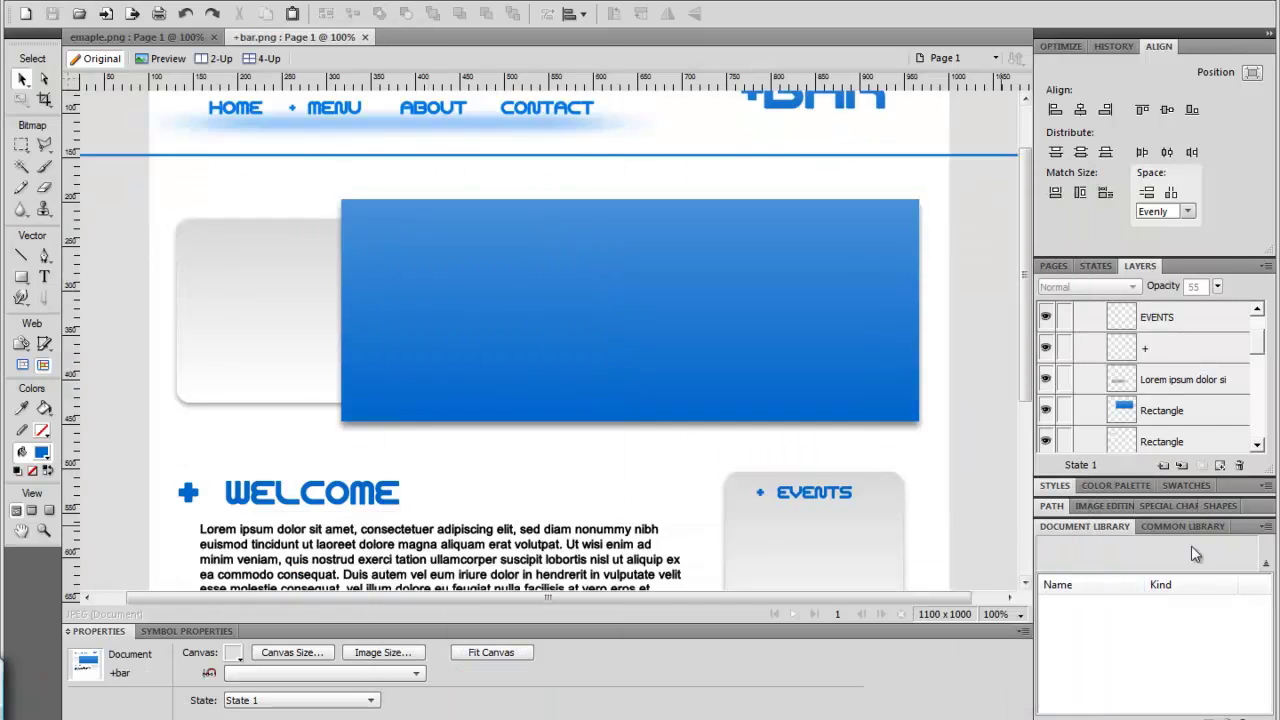
click(1052, 268)
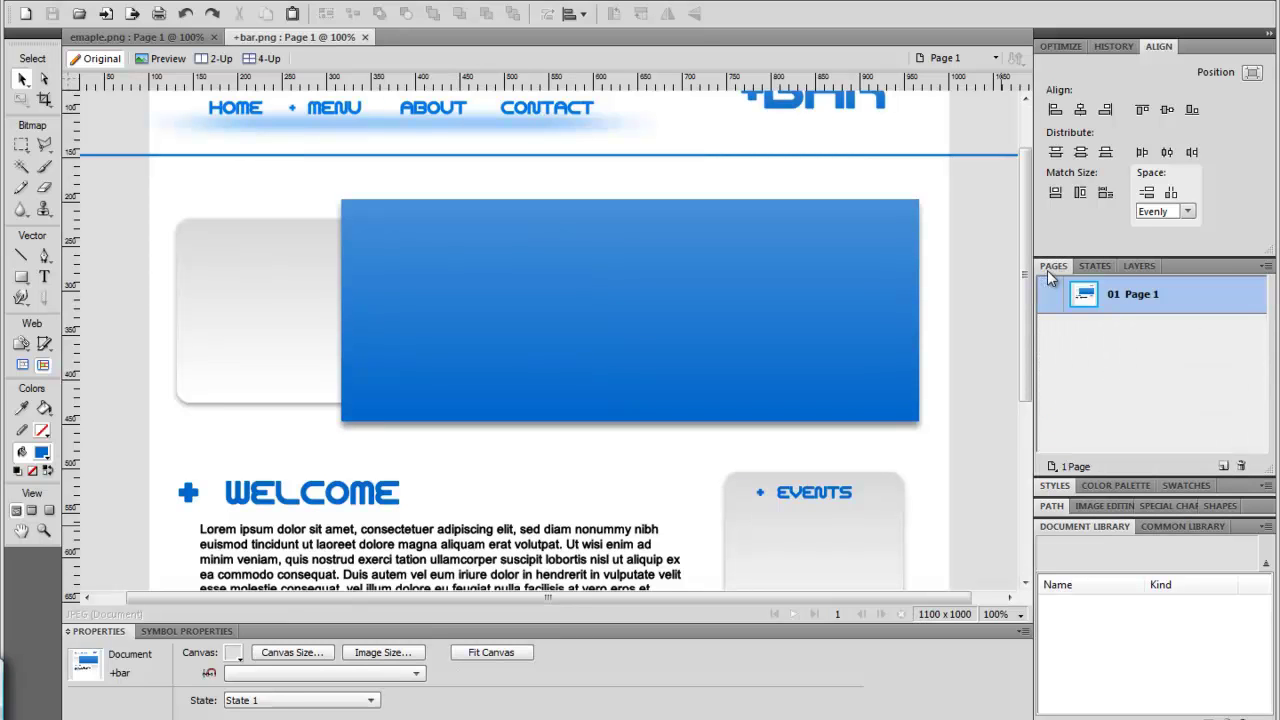
right_click(1148, 294)
click(1060, 322)
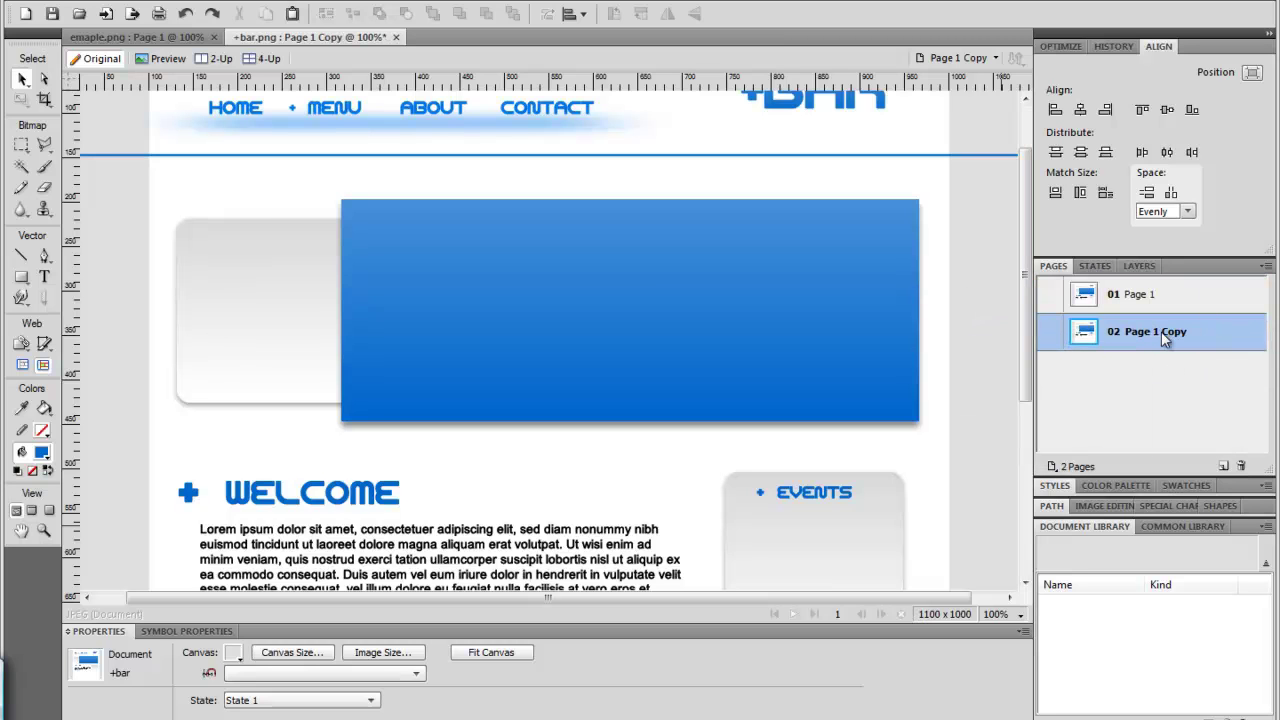
- Rename the duplicated page as conatact
double_click(1161, 331)
key(Return)
click(1153, 300)
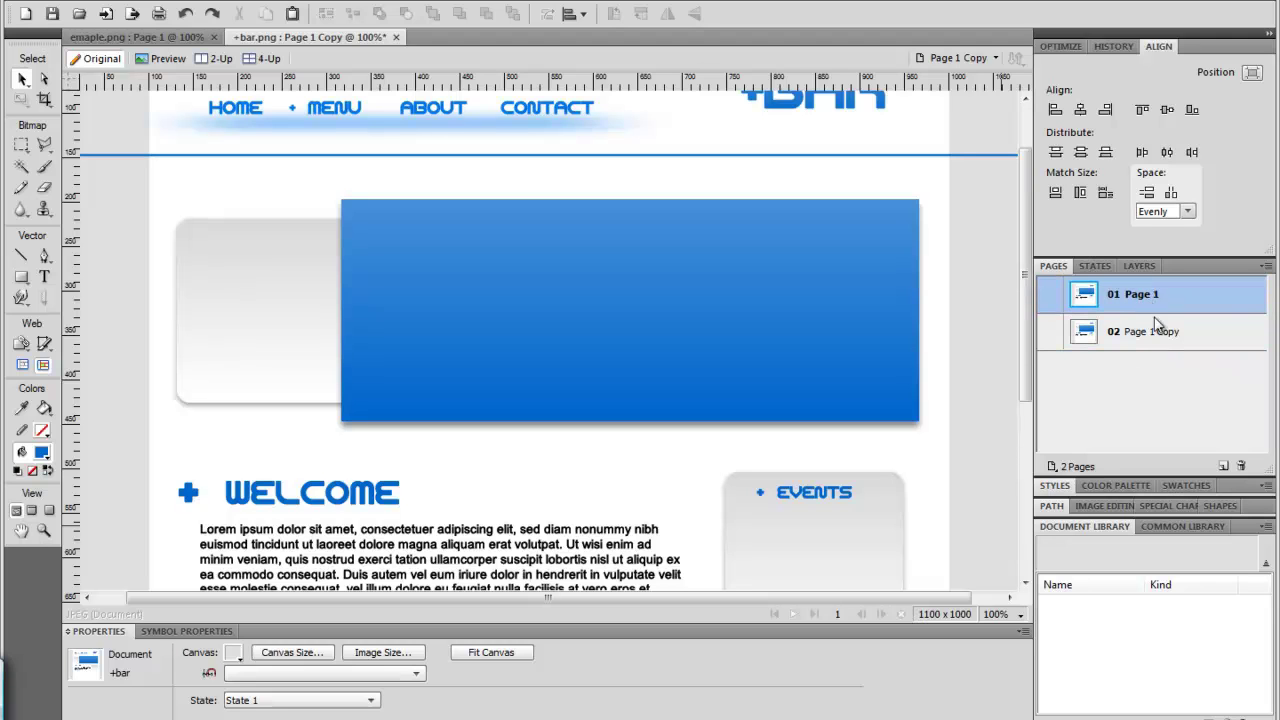
click(1157, 331)
double_click(1145, 333)
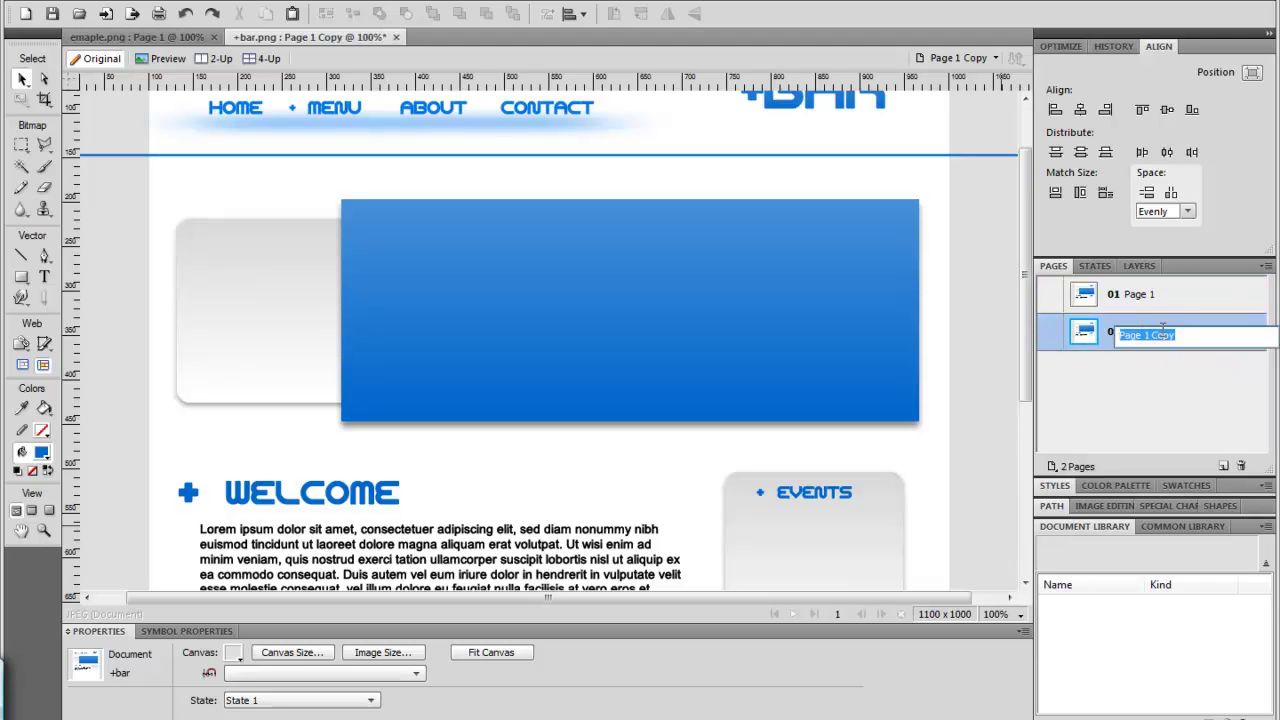
text(conatact)
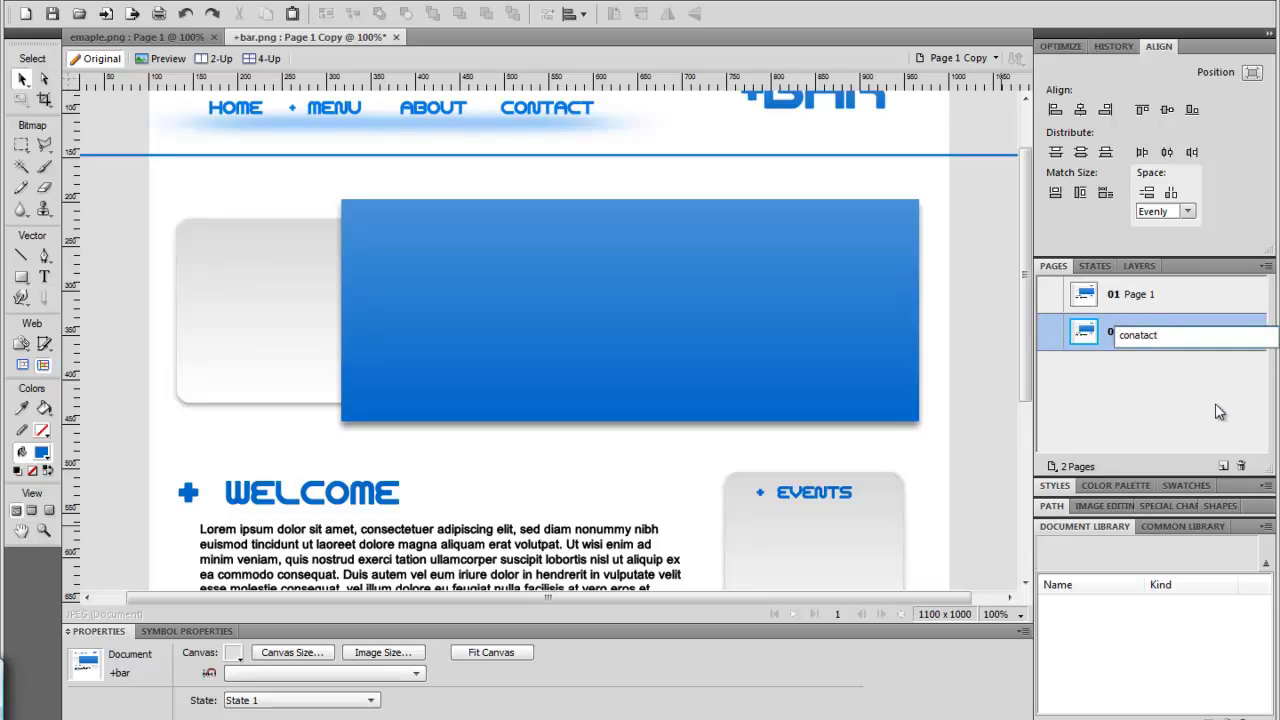
key(Return)
- Rename Page 1 as home and switch to the conatact page
click(1148, 300)
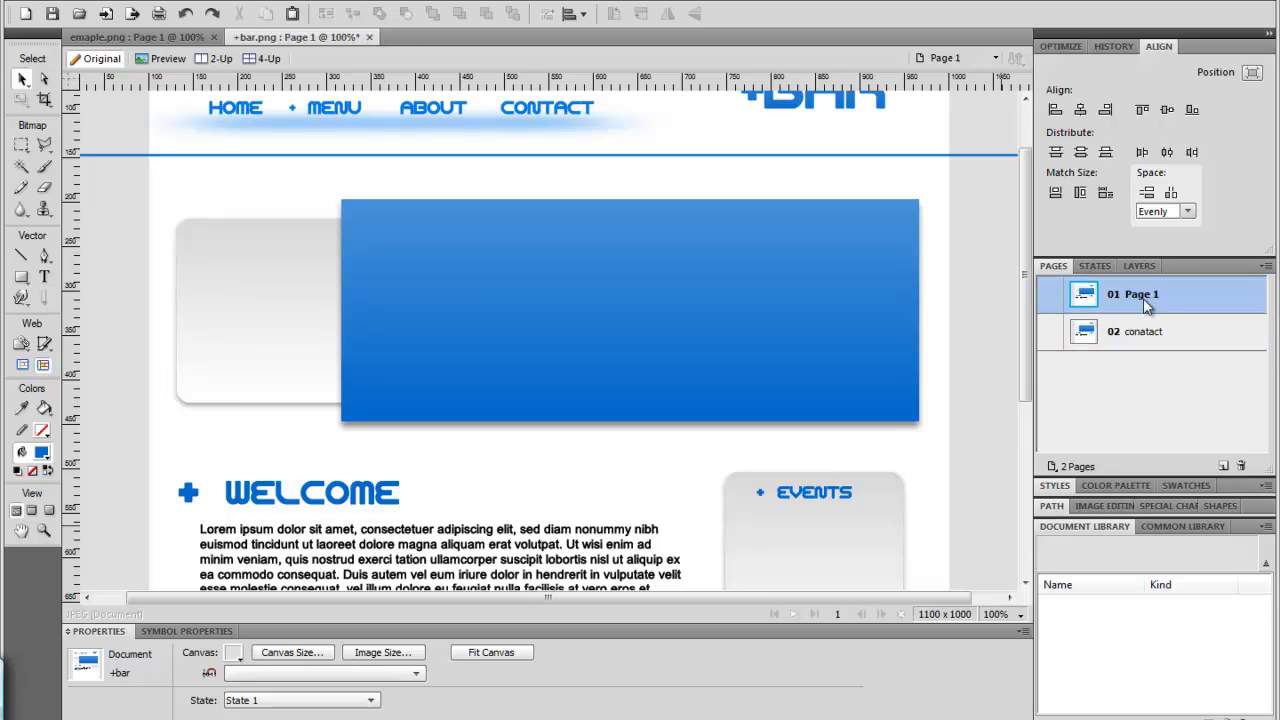
double_click(1138, 297)
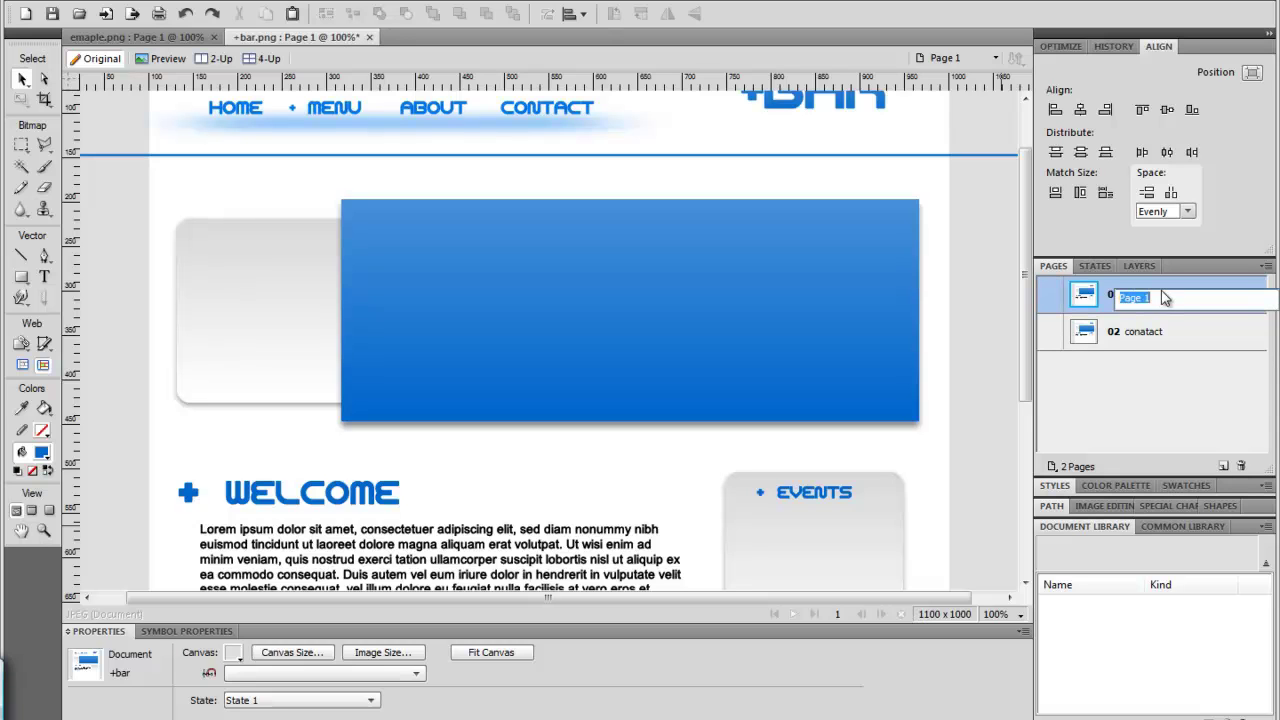
text(home)
key(Return)
click(1152, 331)
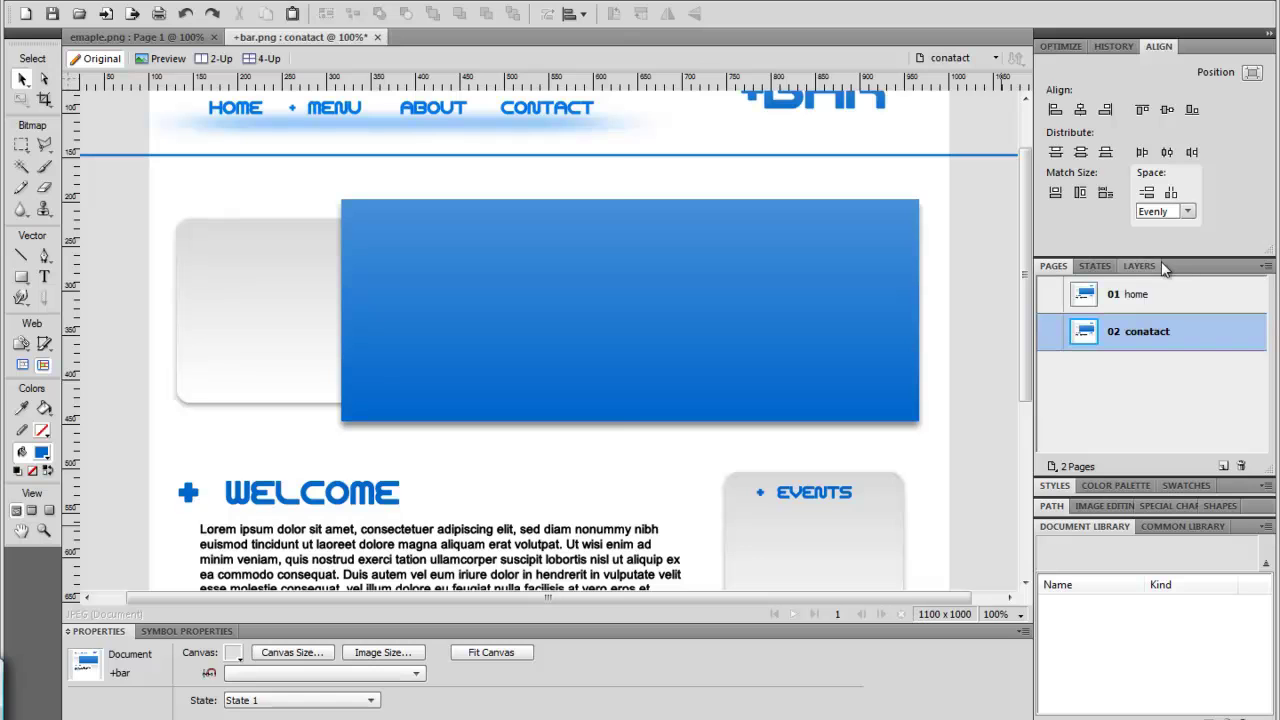
click(397, 2)
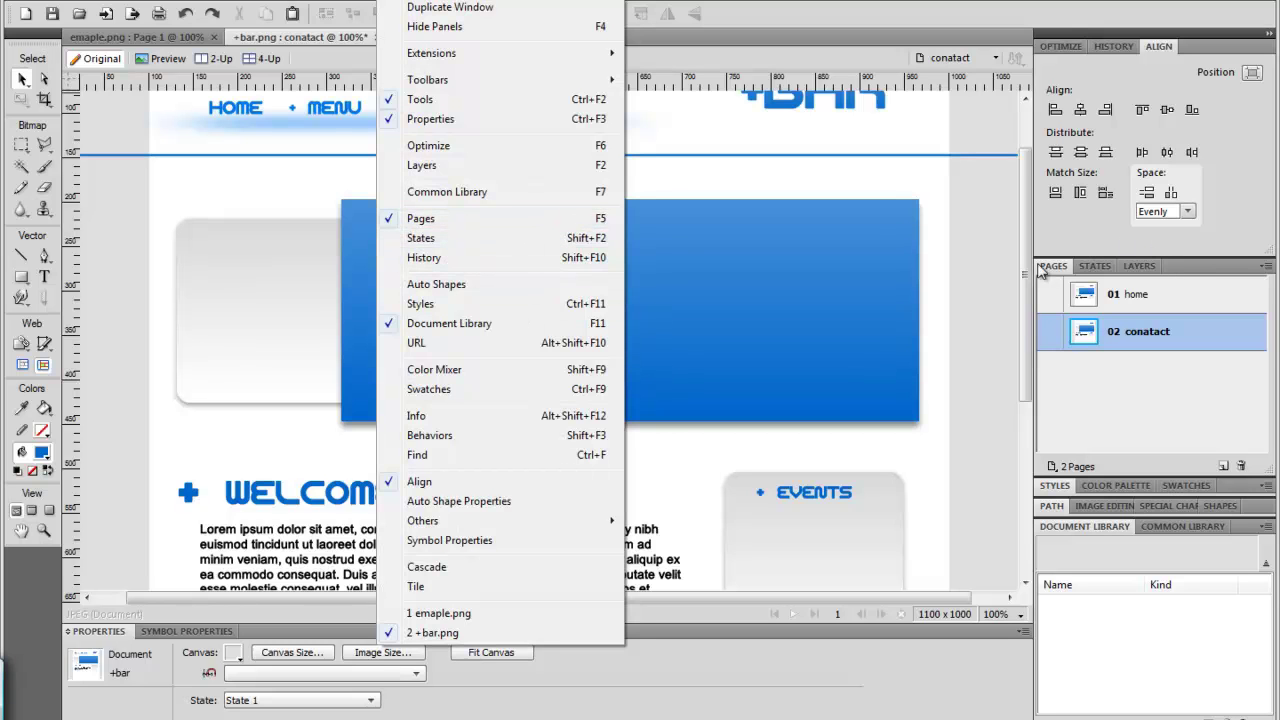
click(1095, 266)
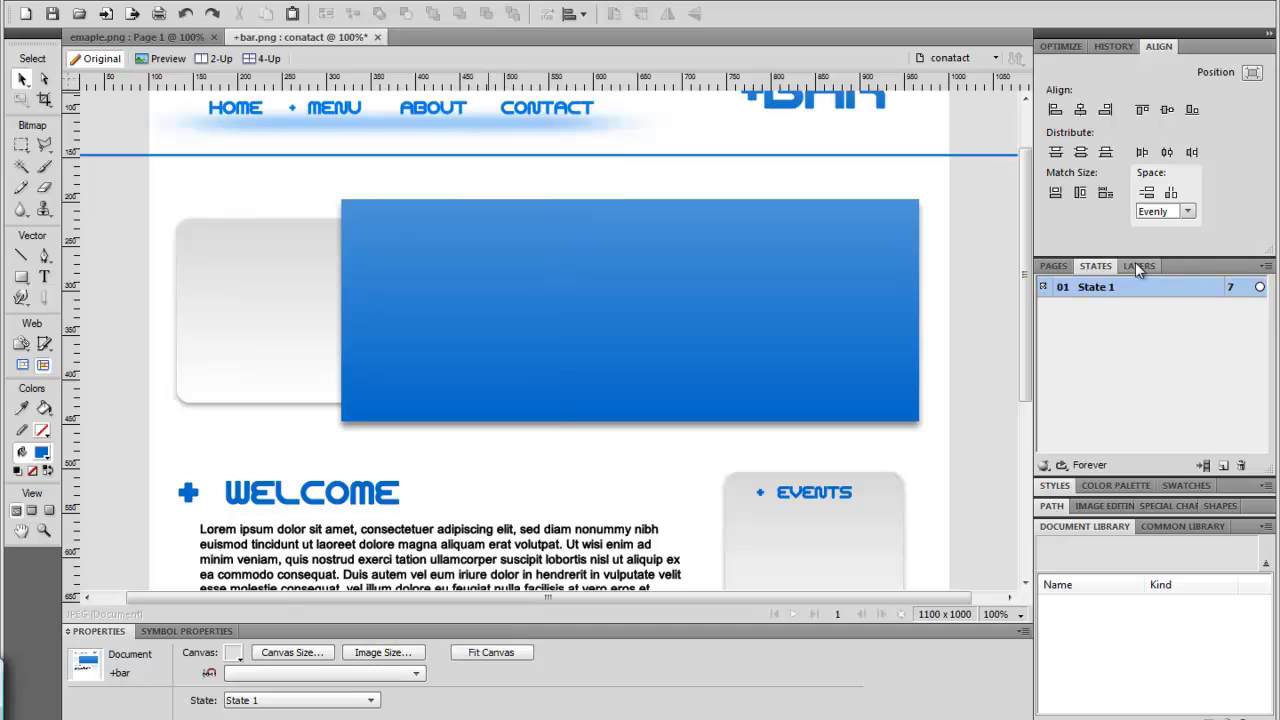
click(1137, 266)
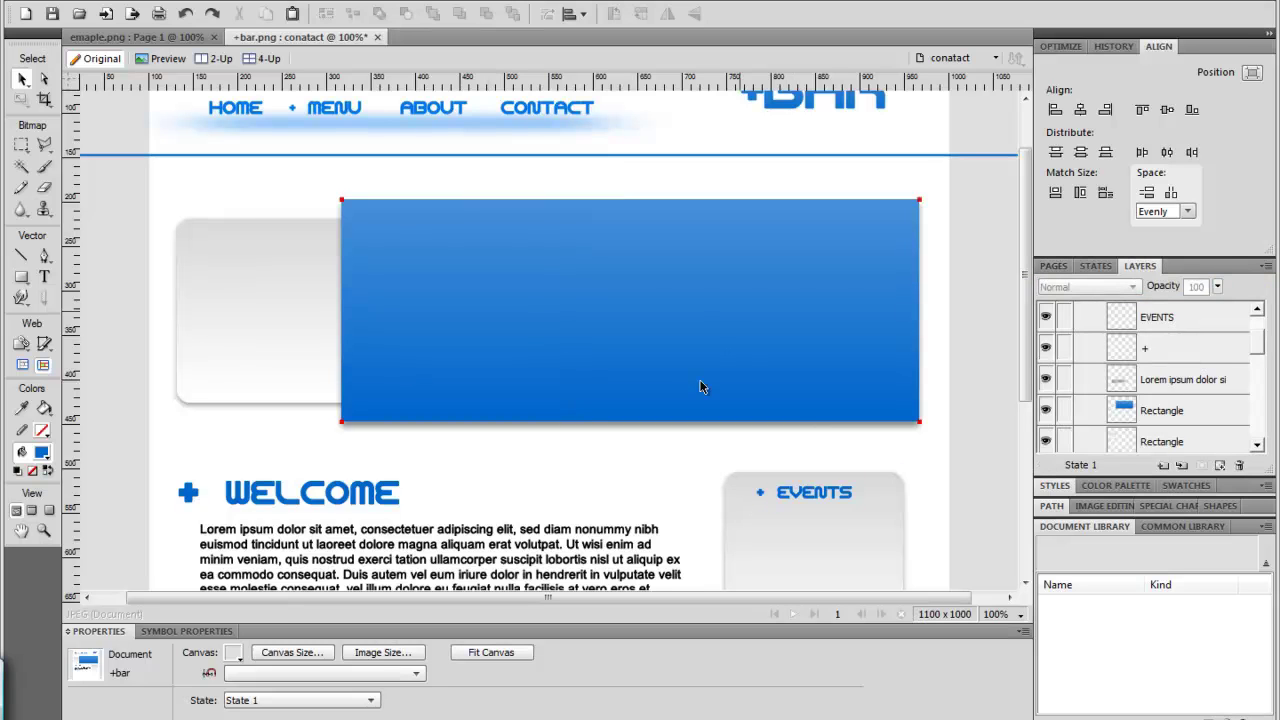
click(1057, 269)
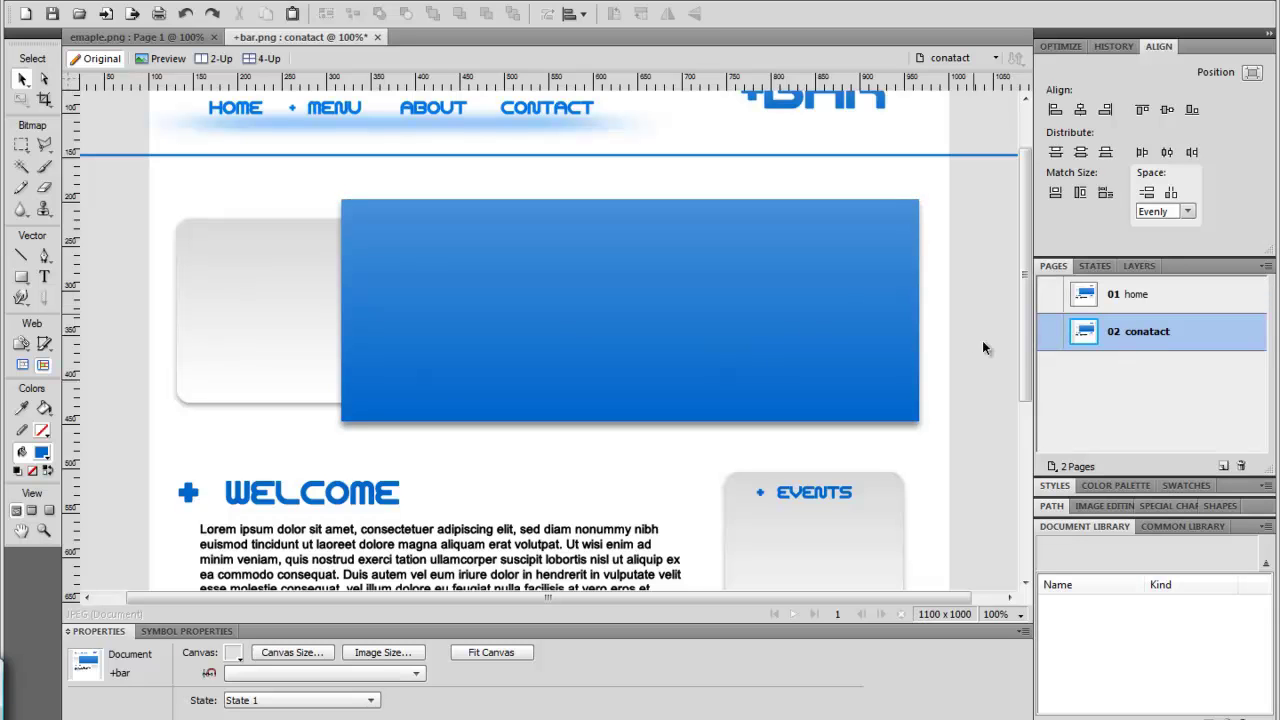
- Delete the blue banner and the grey panel behind it from the conatact page
key(ctrl+minus)
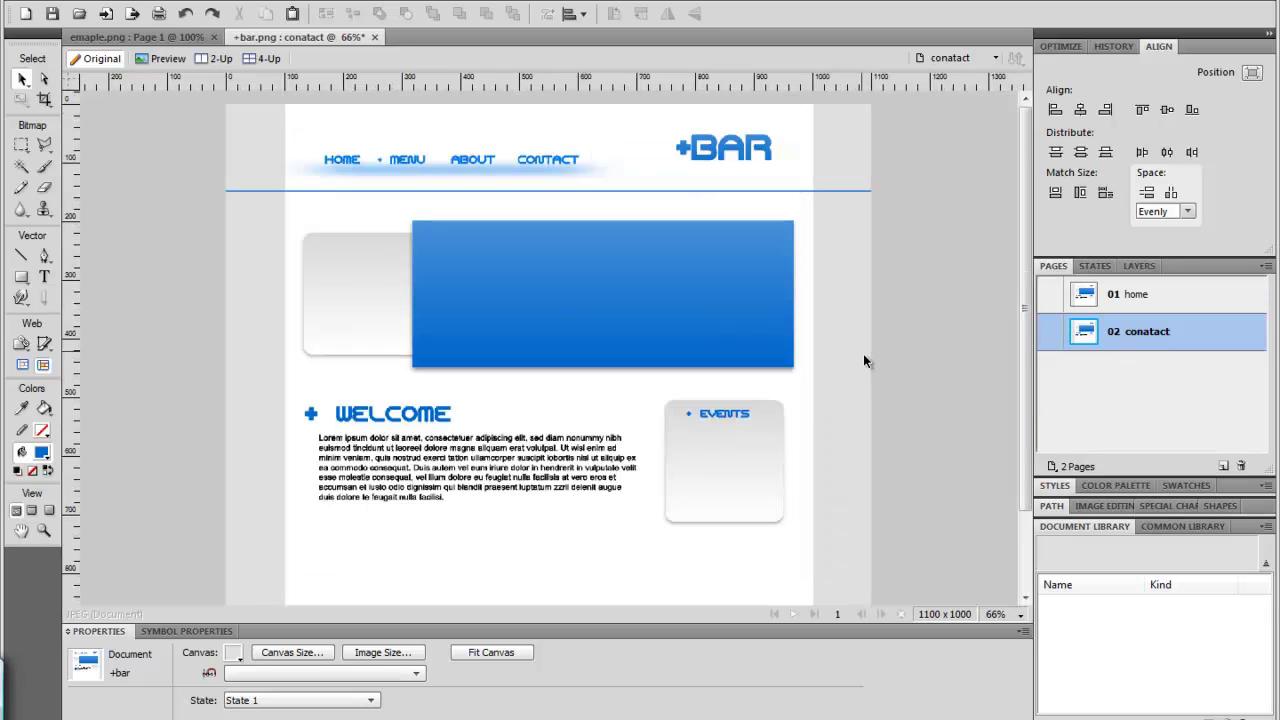
click(343, 284)
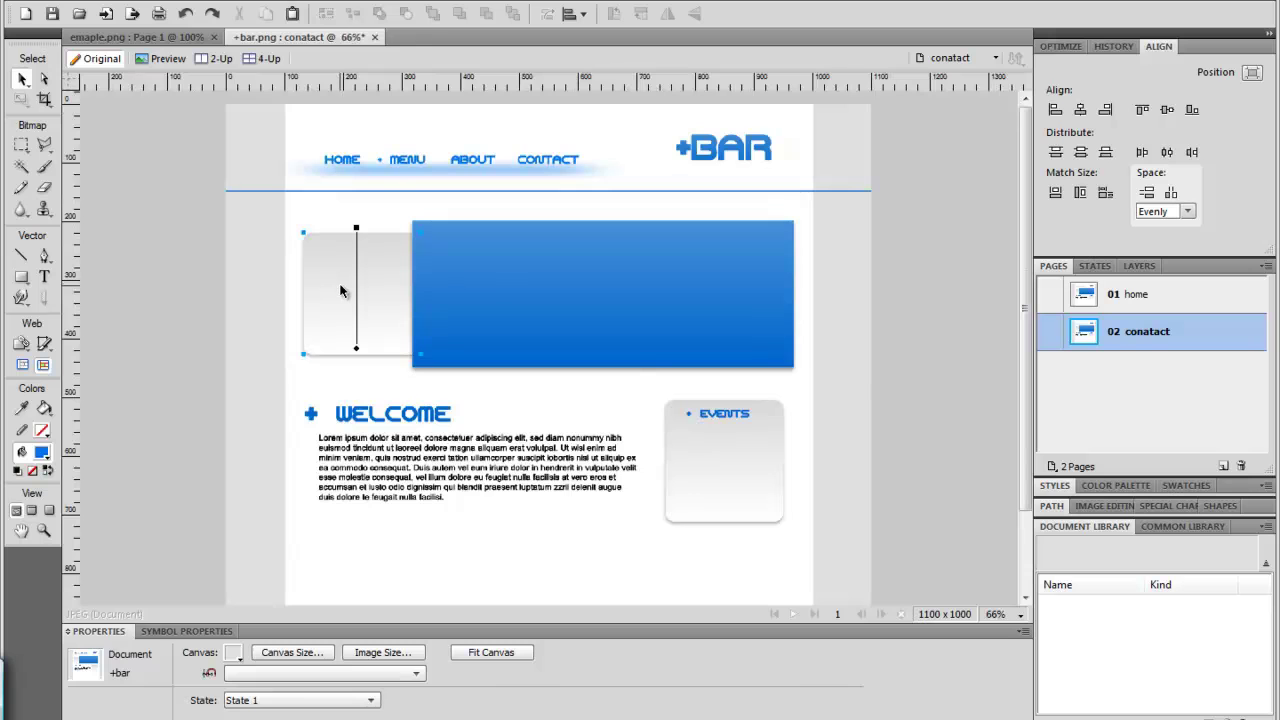
shift+click(492, 284)
key(Delete)
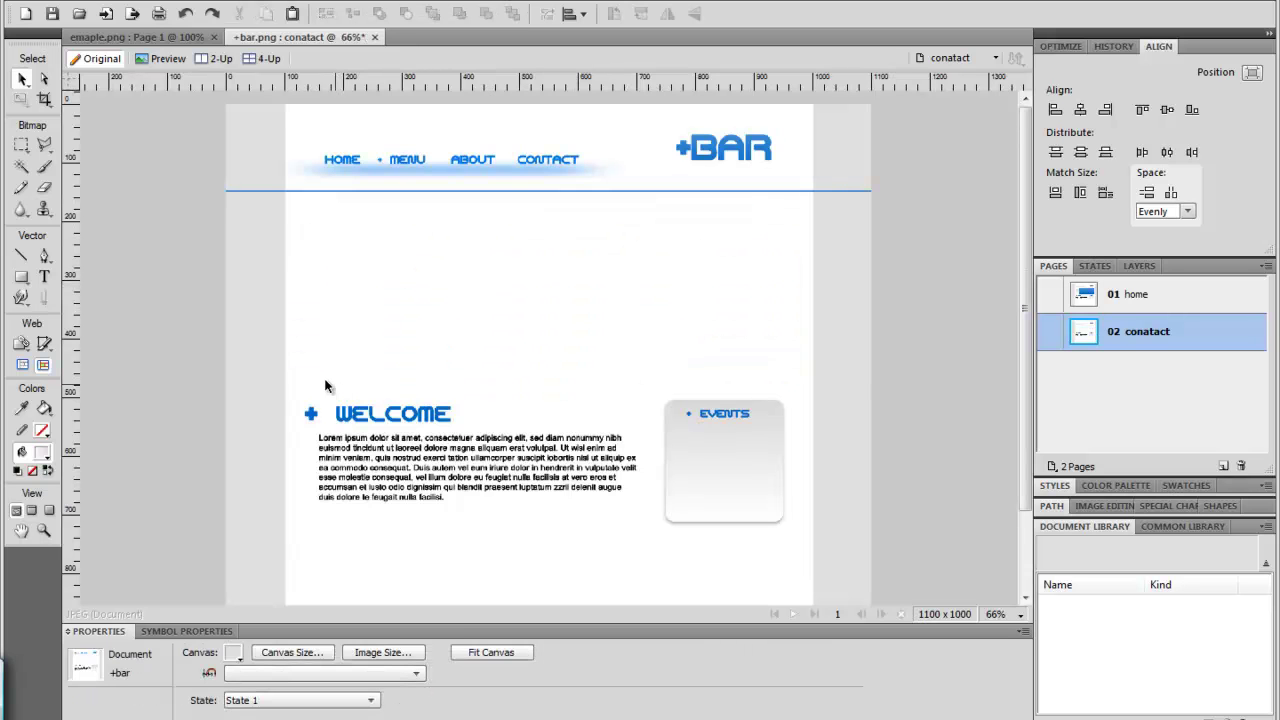
- Move the + WELCOME text section and the EVENTS panel together up to just below the header line on the conatact page
drag(309, 385, 764, 548)
drag(535, 474, 541, 295)
click(551, 450)
- Compare the layout of the home page with that of the conatact page
click(1152, 298)
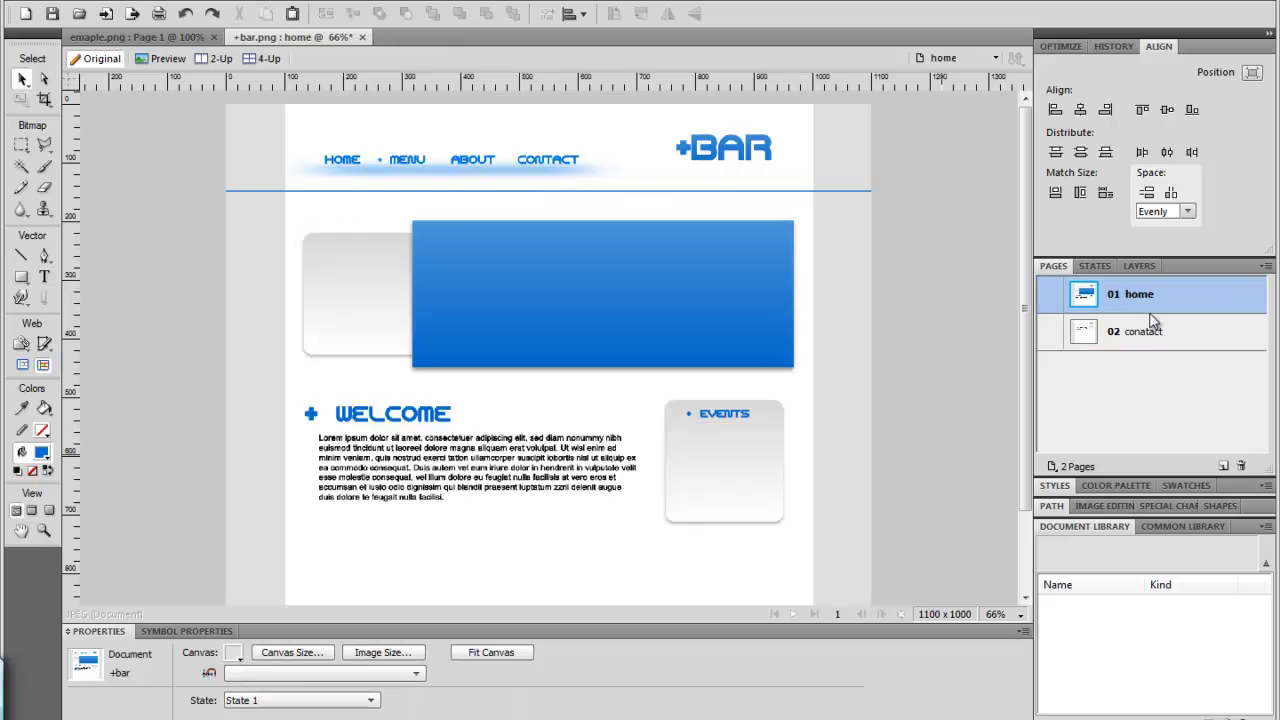
click(1127, 336)
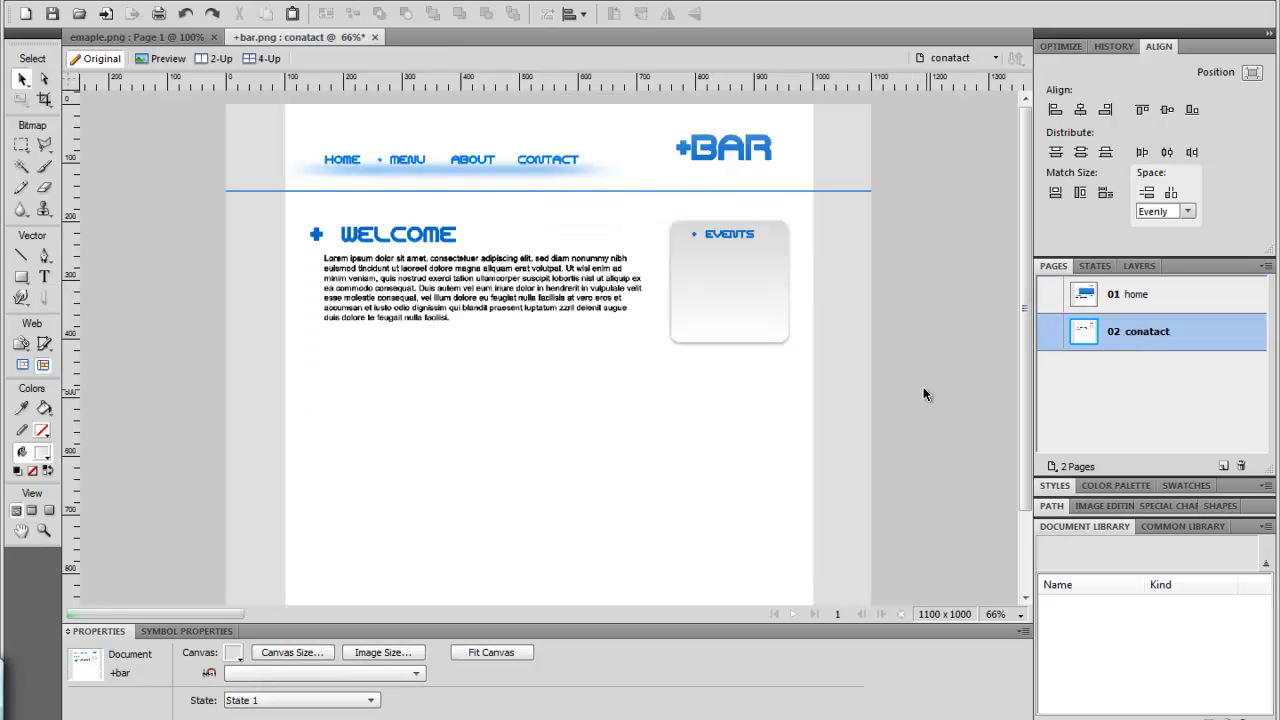
key(ctrl+equal)
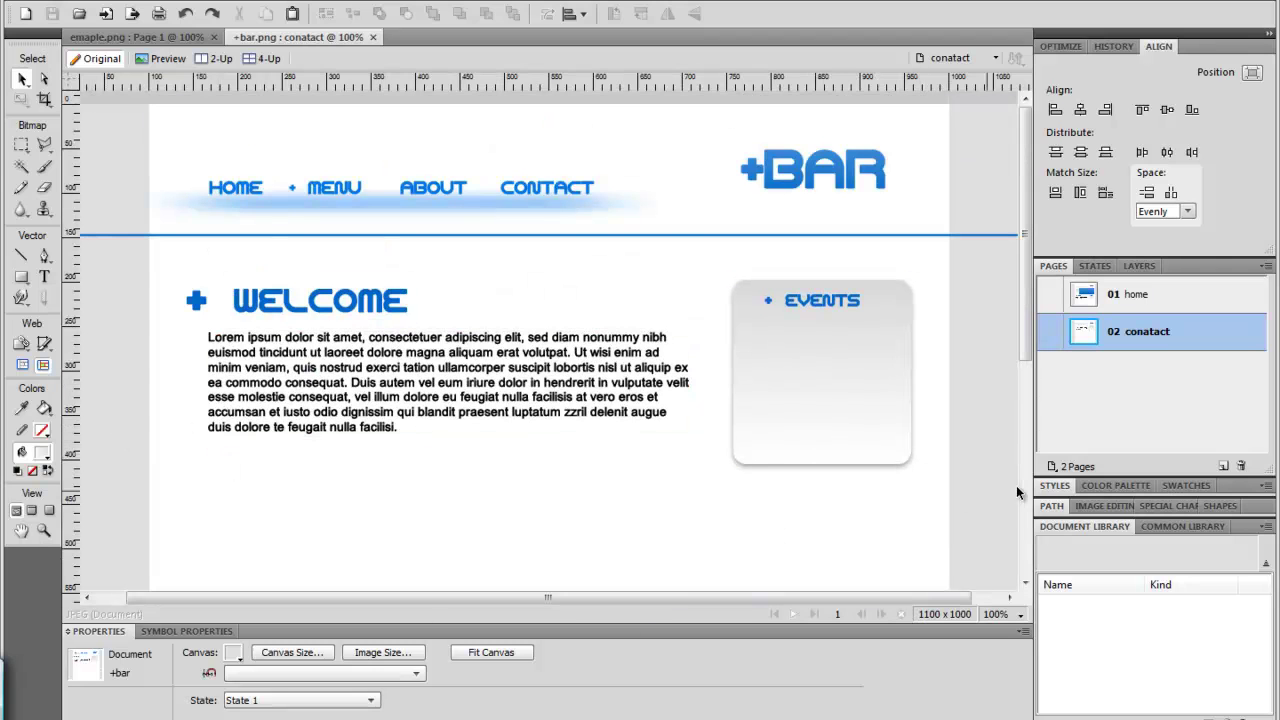
scroll(869, 494, down, 2)
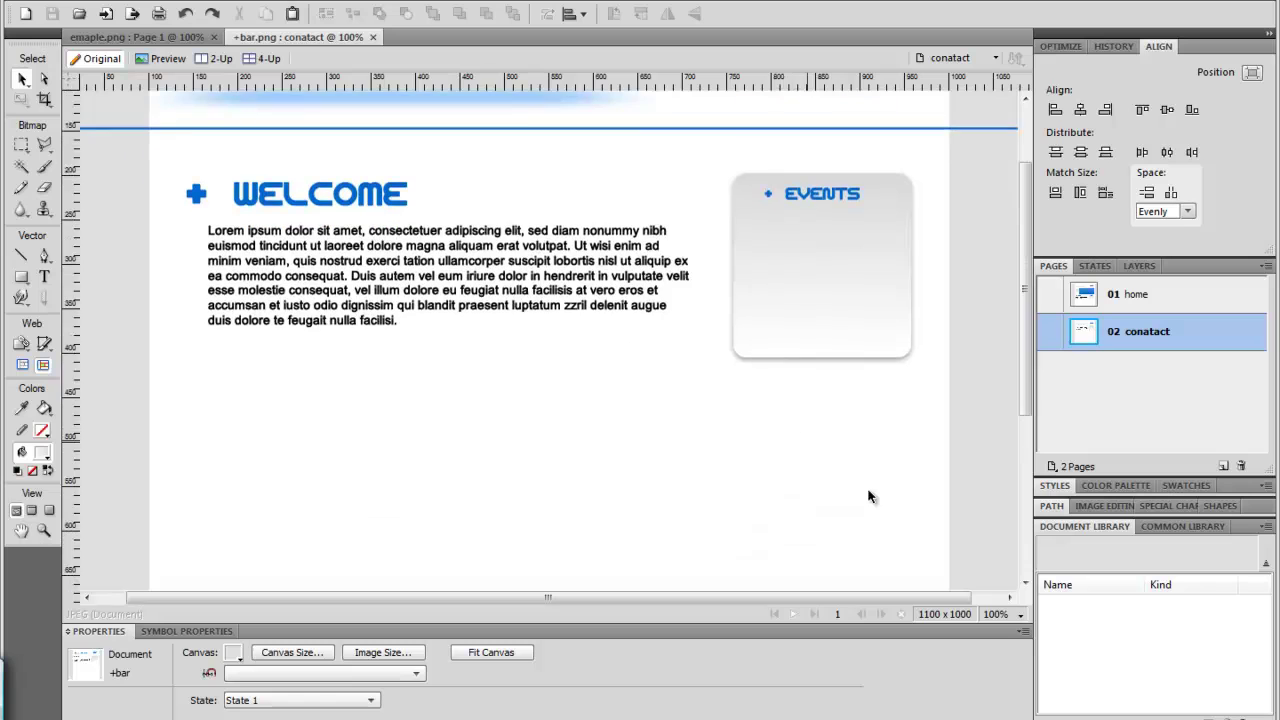
scroll(877, 480, up, 3)
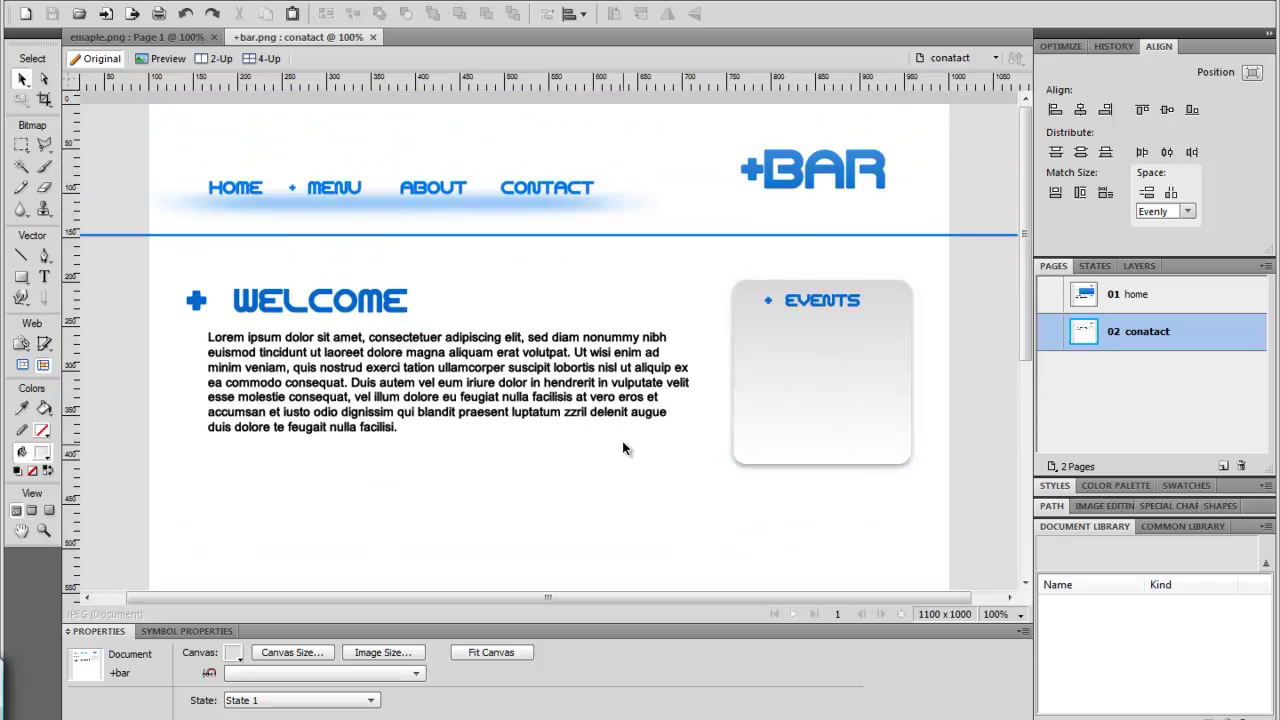